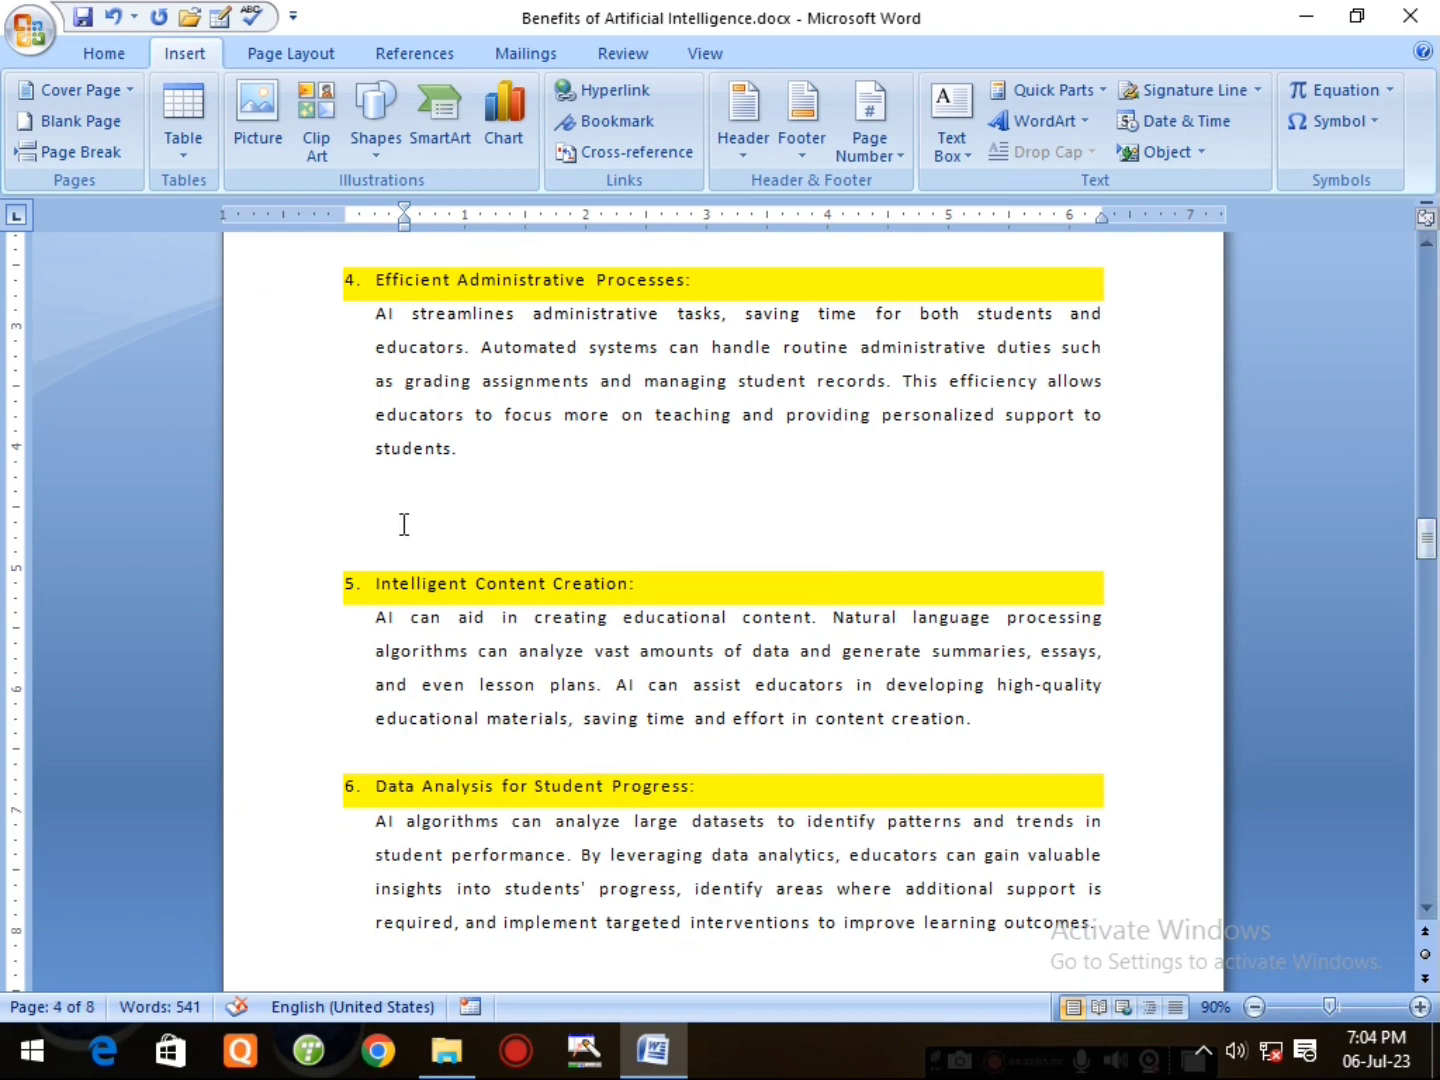
- Insert a page break above the "5. Intelligent Content Creation" heading
left_click(85, 151)
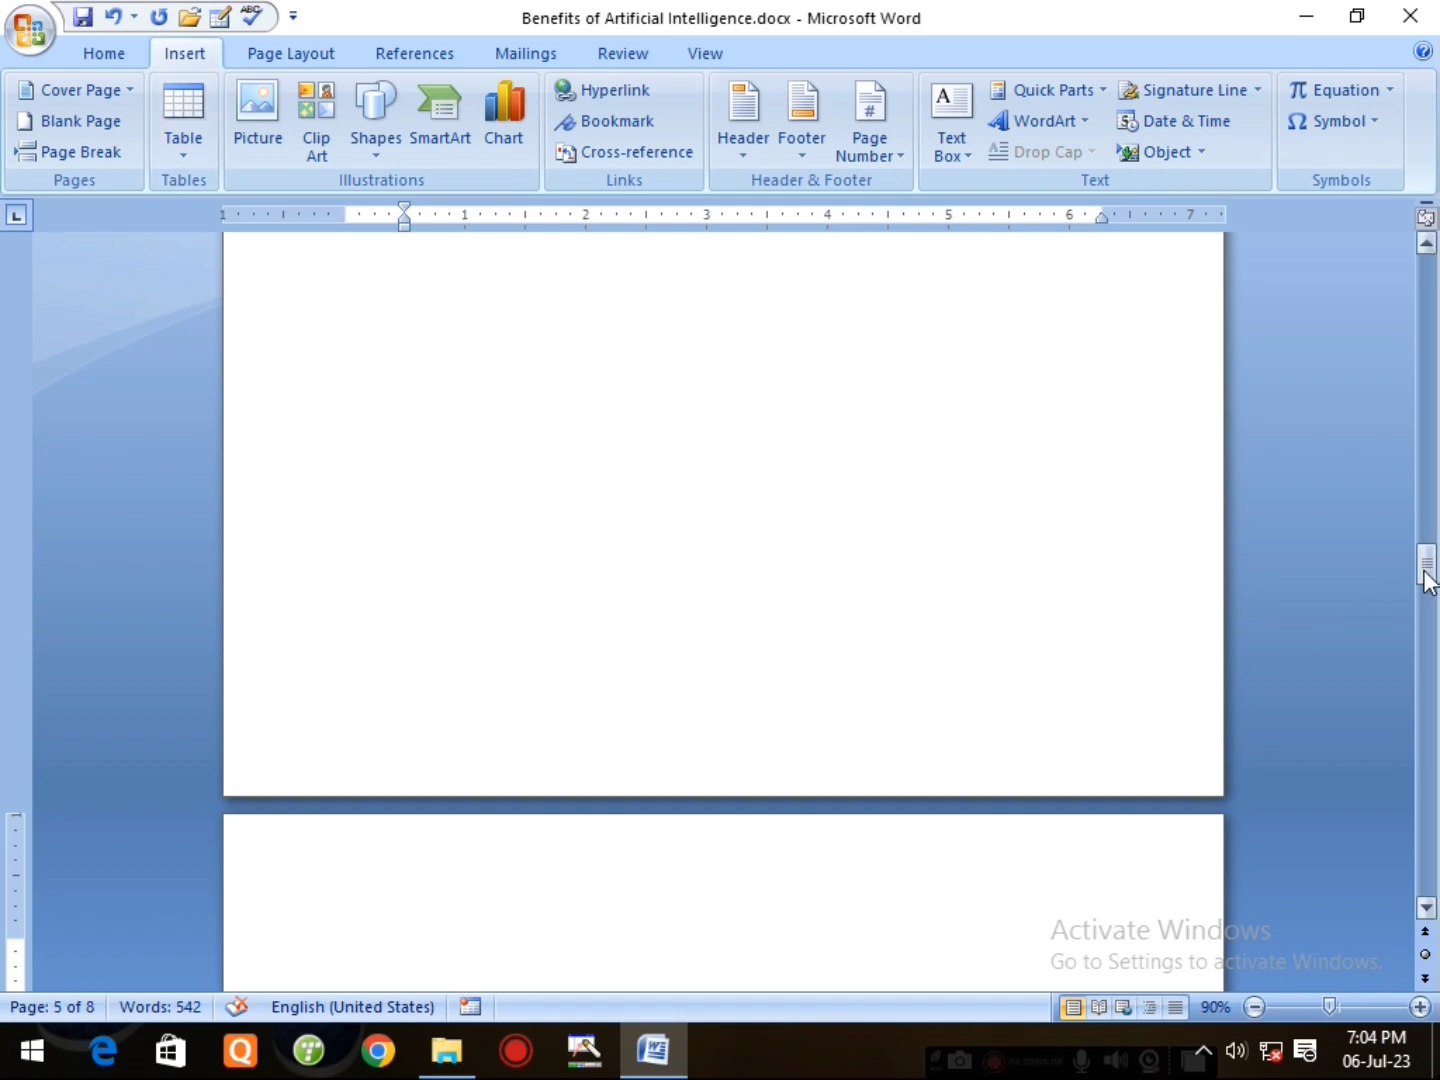
left_click_drag(1424, 571, 1434, 430)
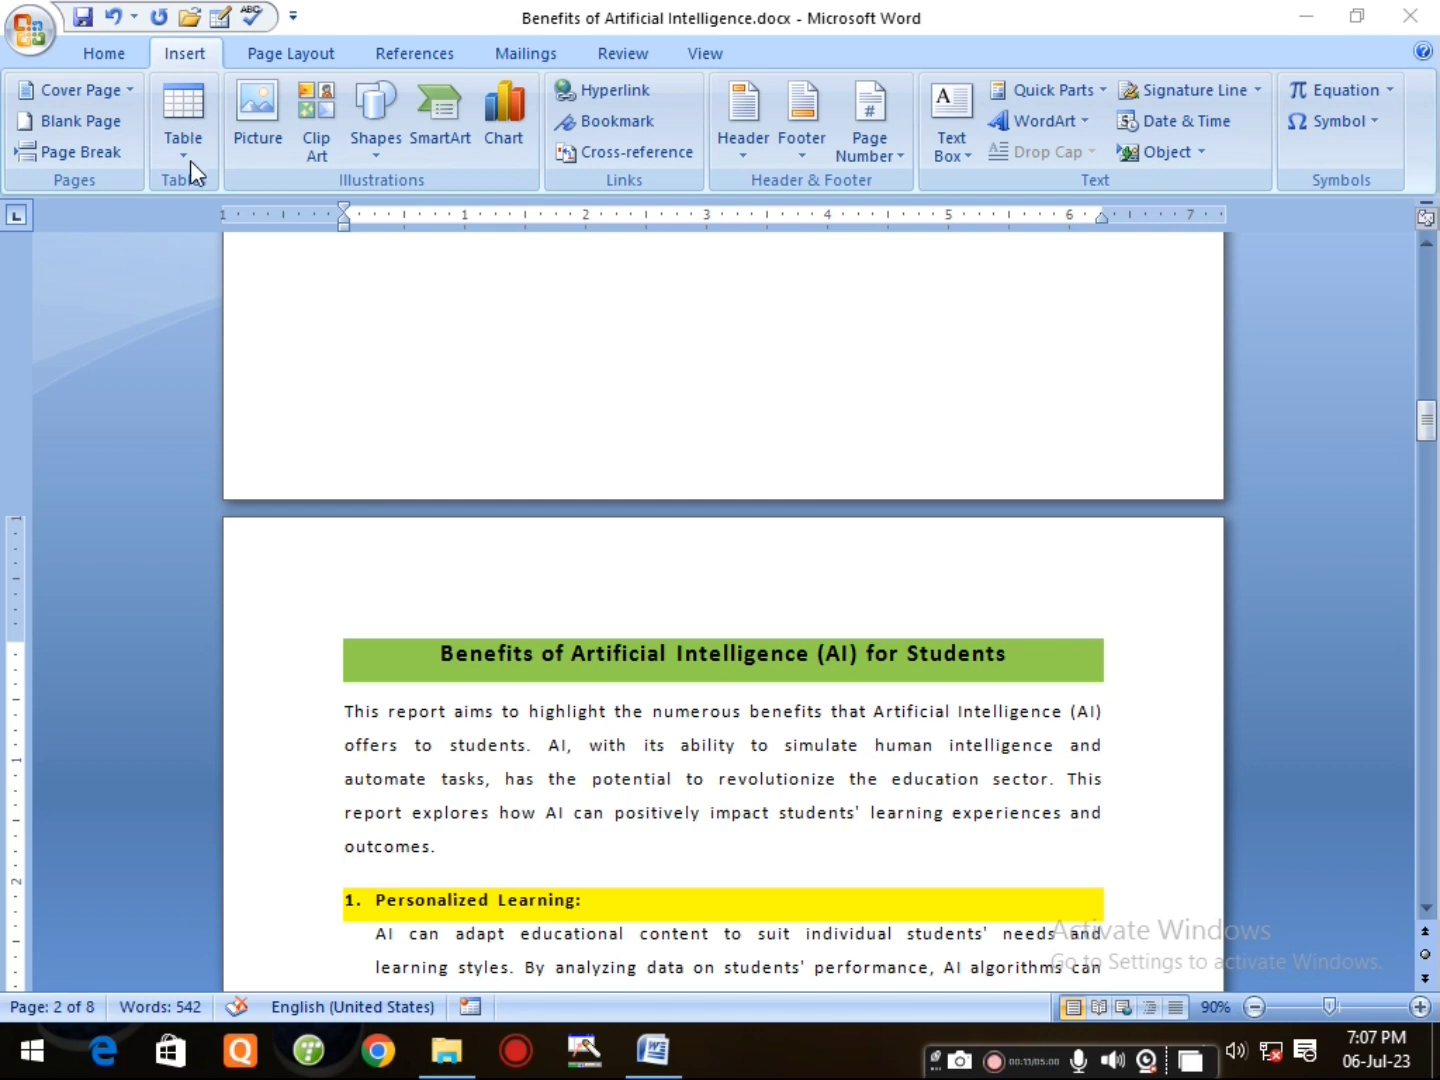
- Insert a 5x8 table below the paragraph ending "receive immediate feedback" and stretch it slightly taller
left_click_drag(1427, 424, 1430, 489)
left_click(530, 453)
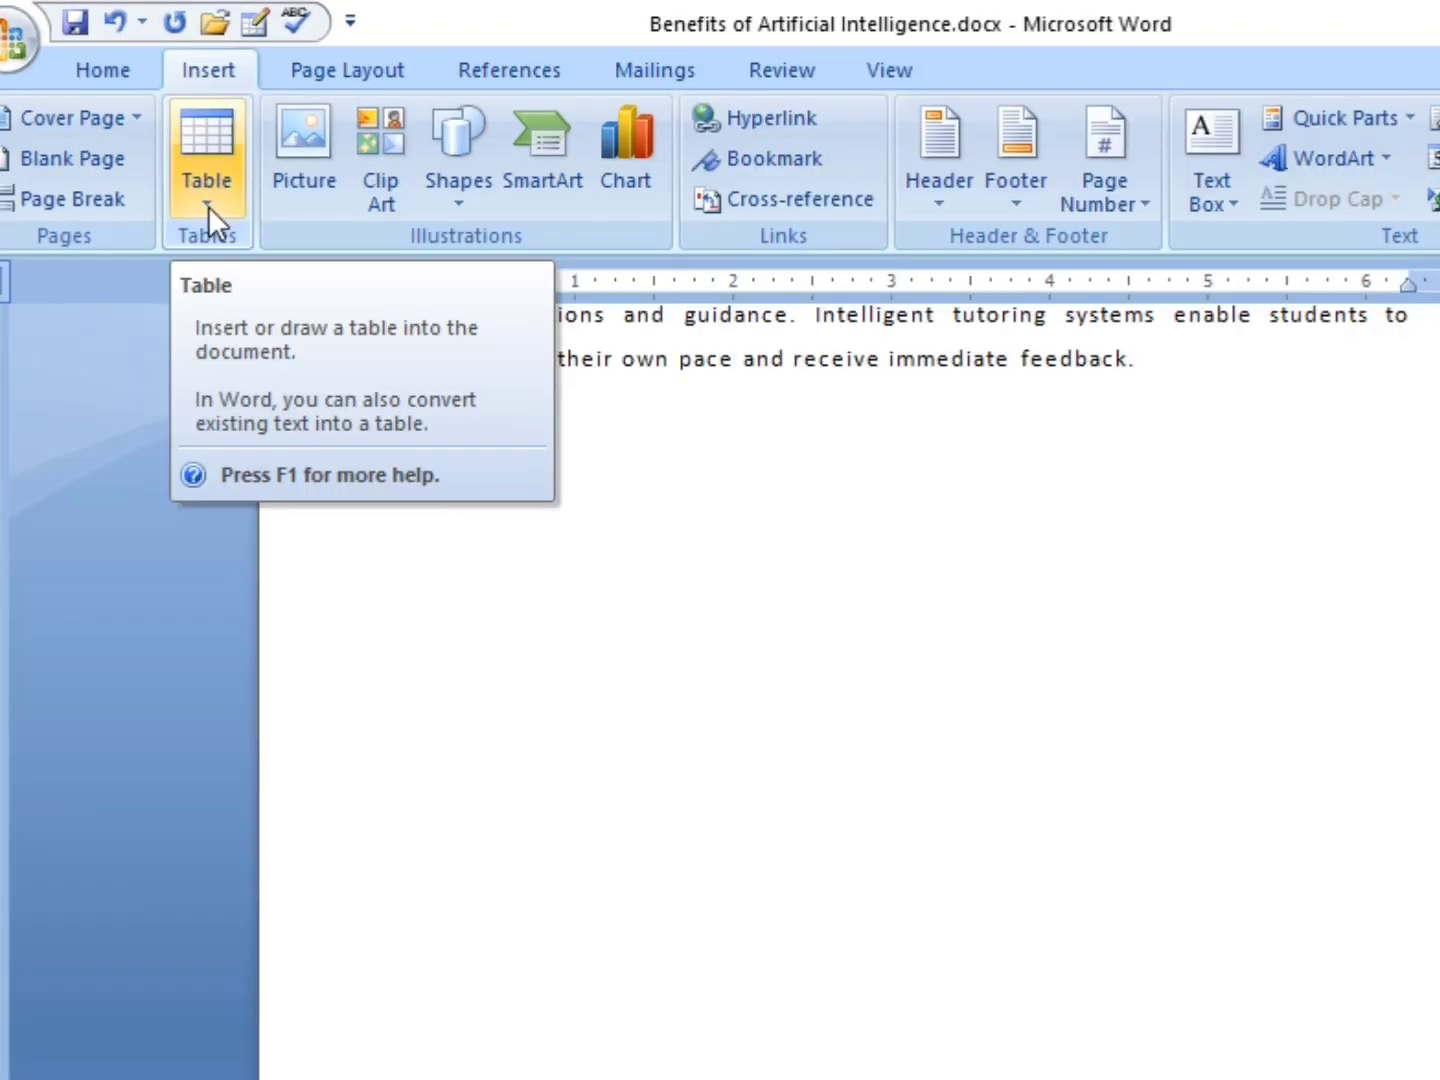
left_click(184, 168)
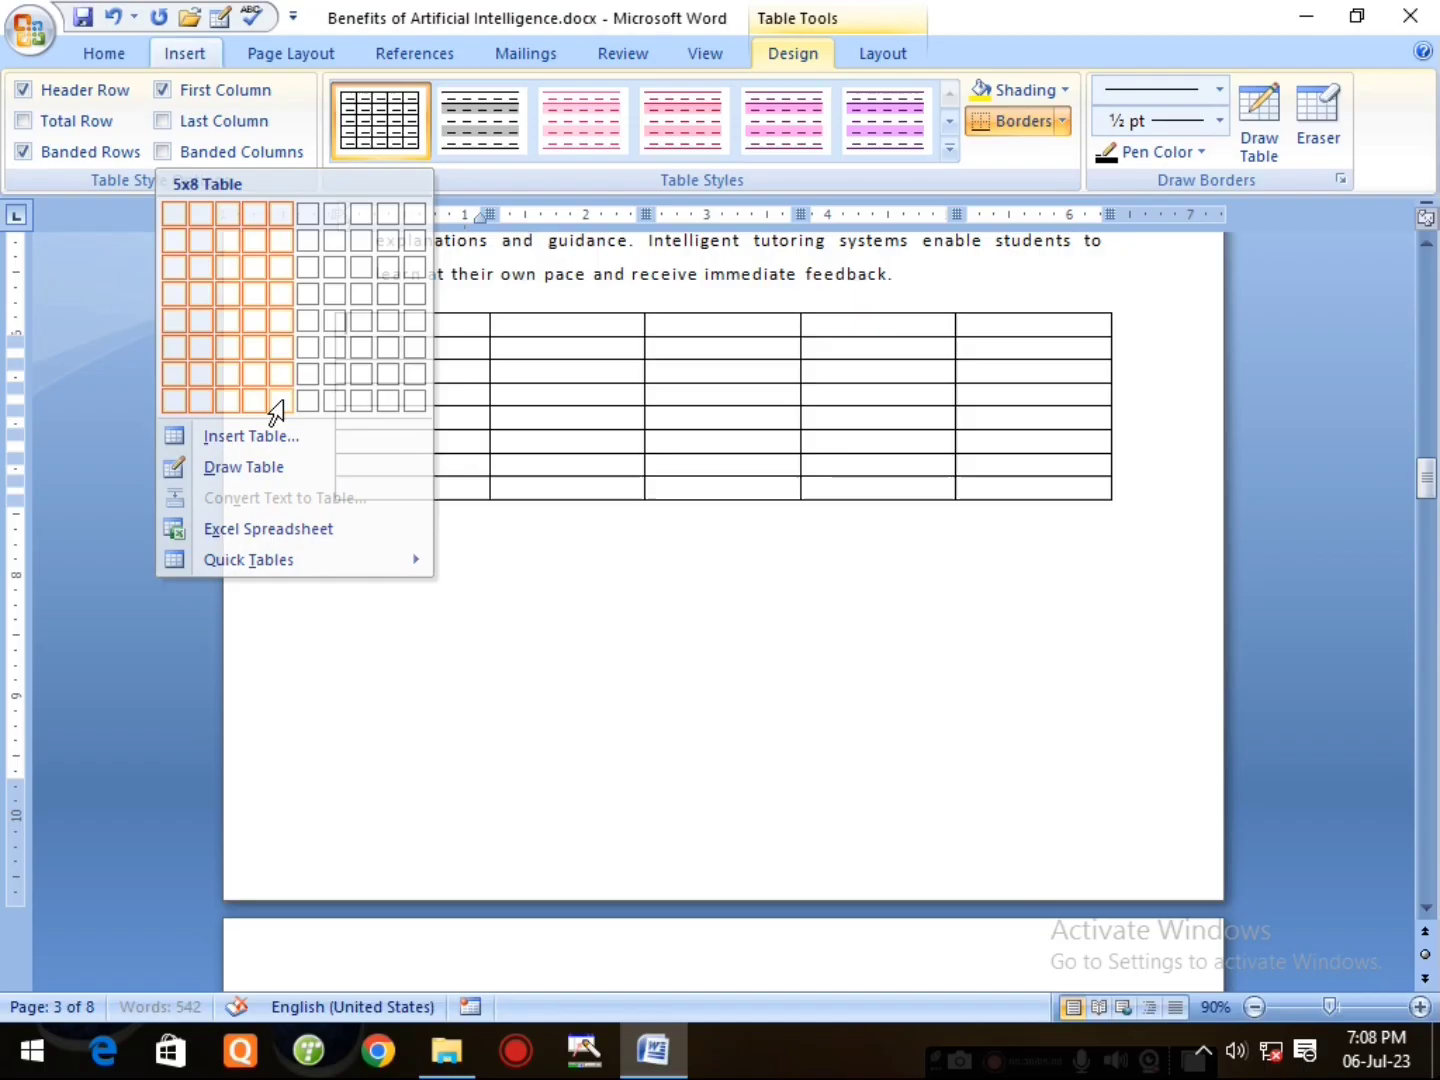
left_click(337, 522)
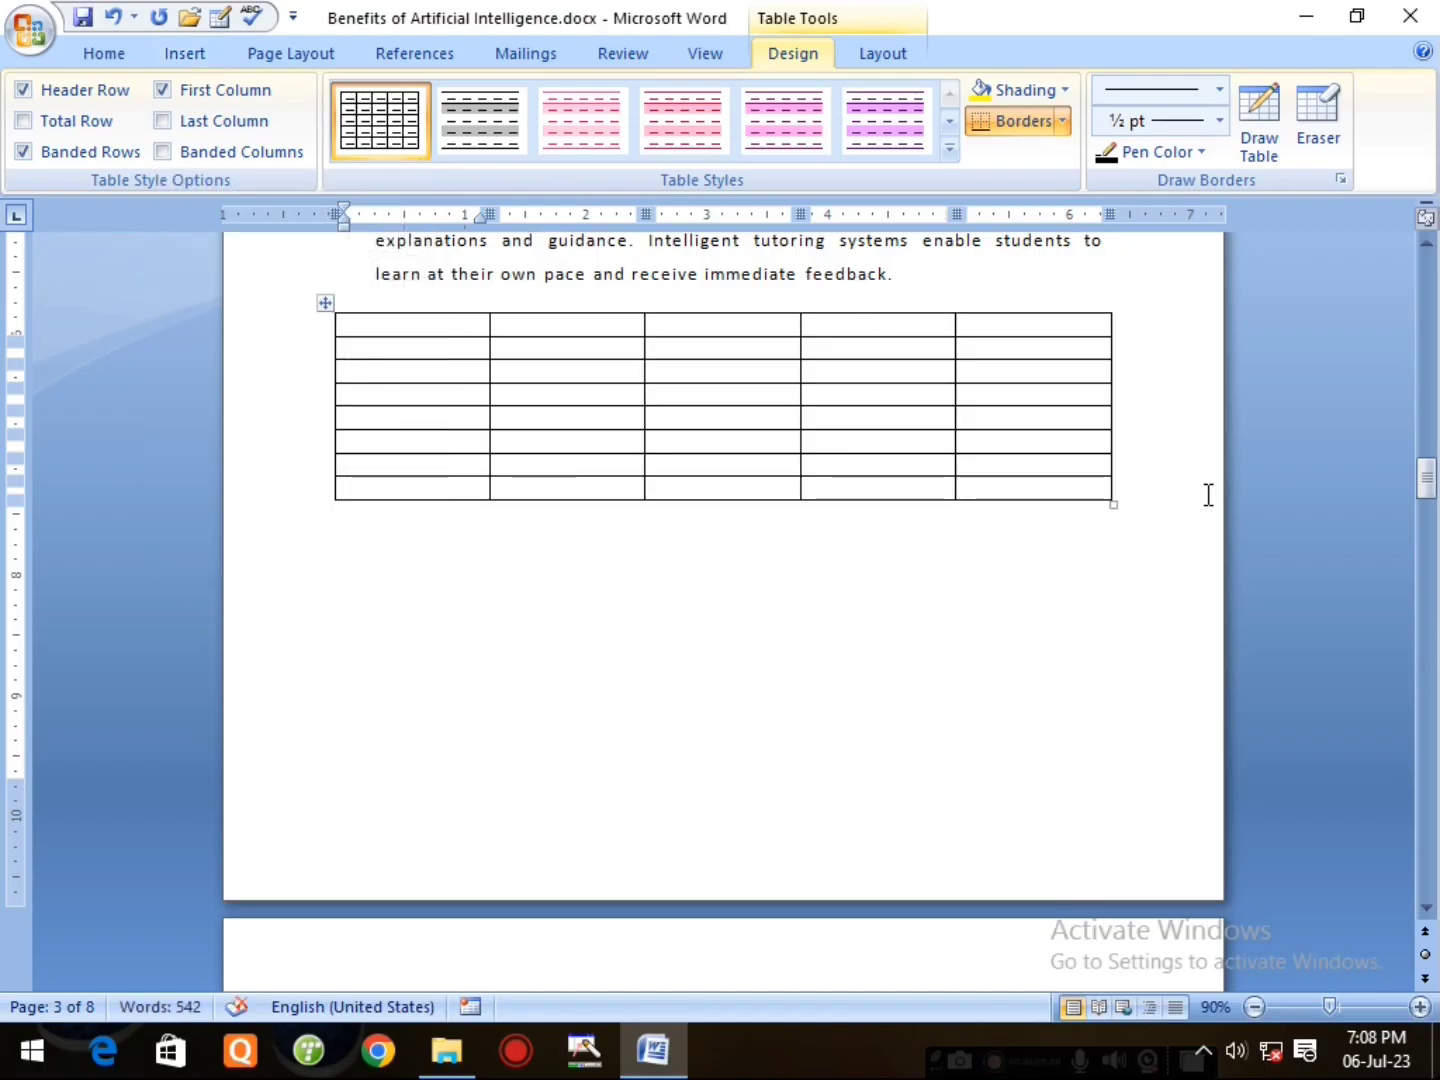
left_click_drag(1110, 506, 1112, 551)
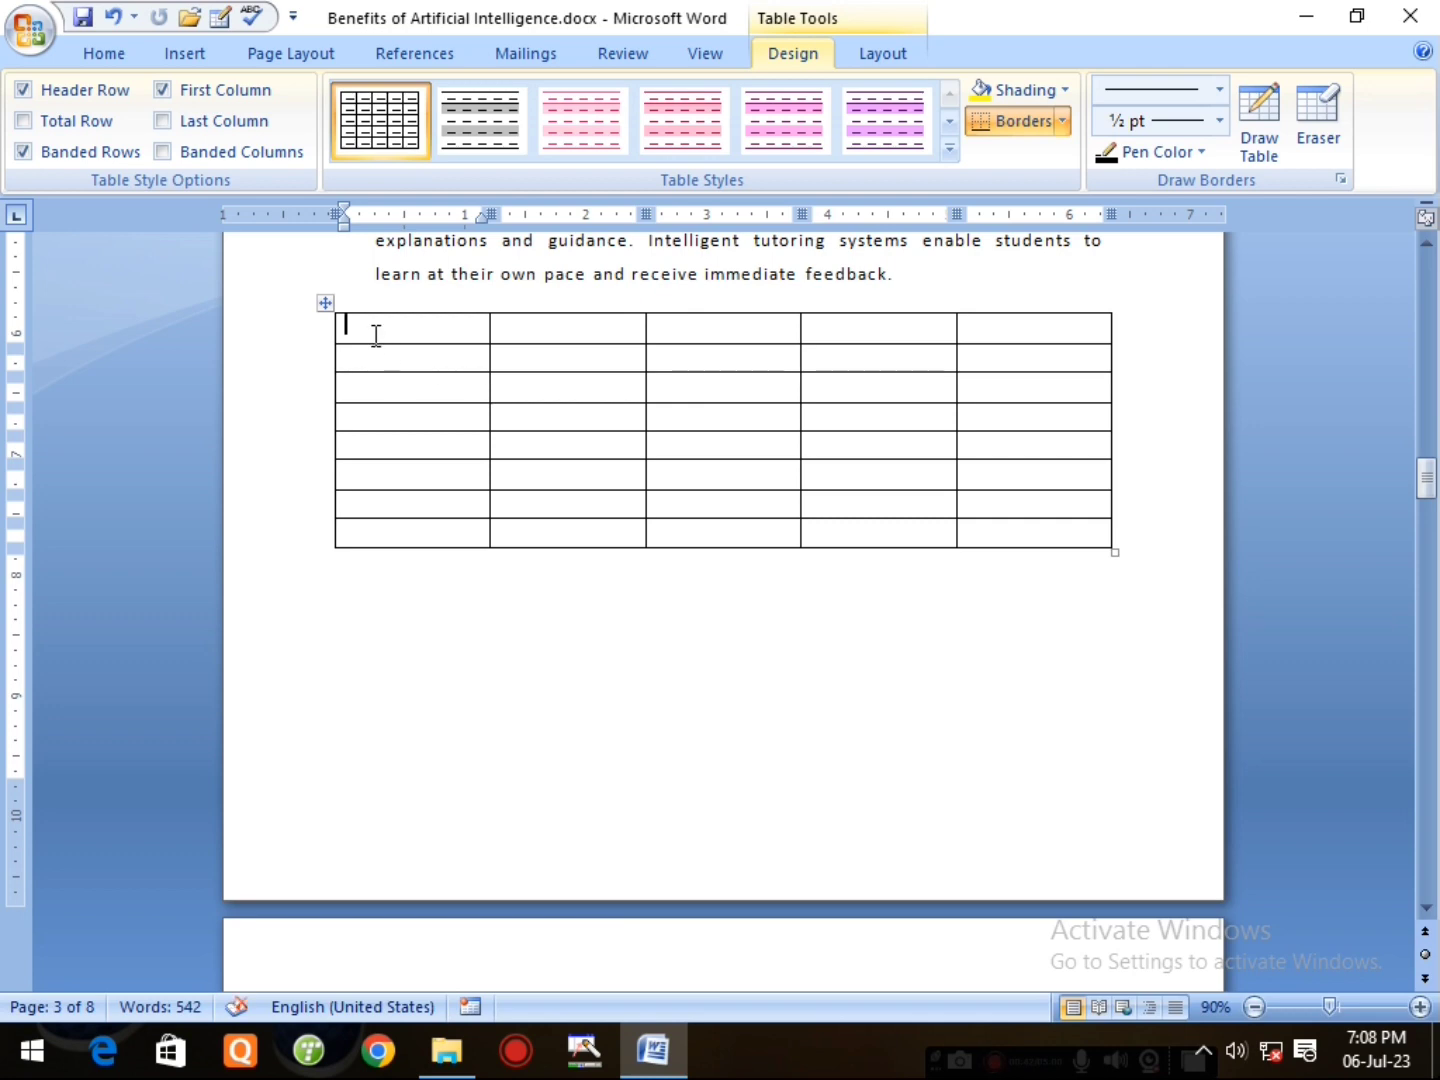
left_click(181, 59)
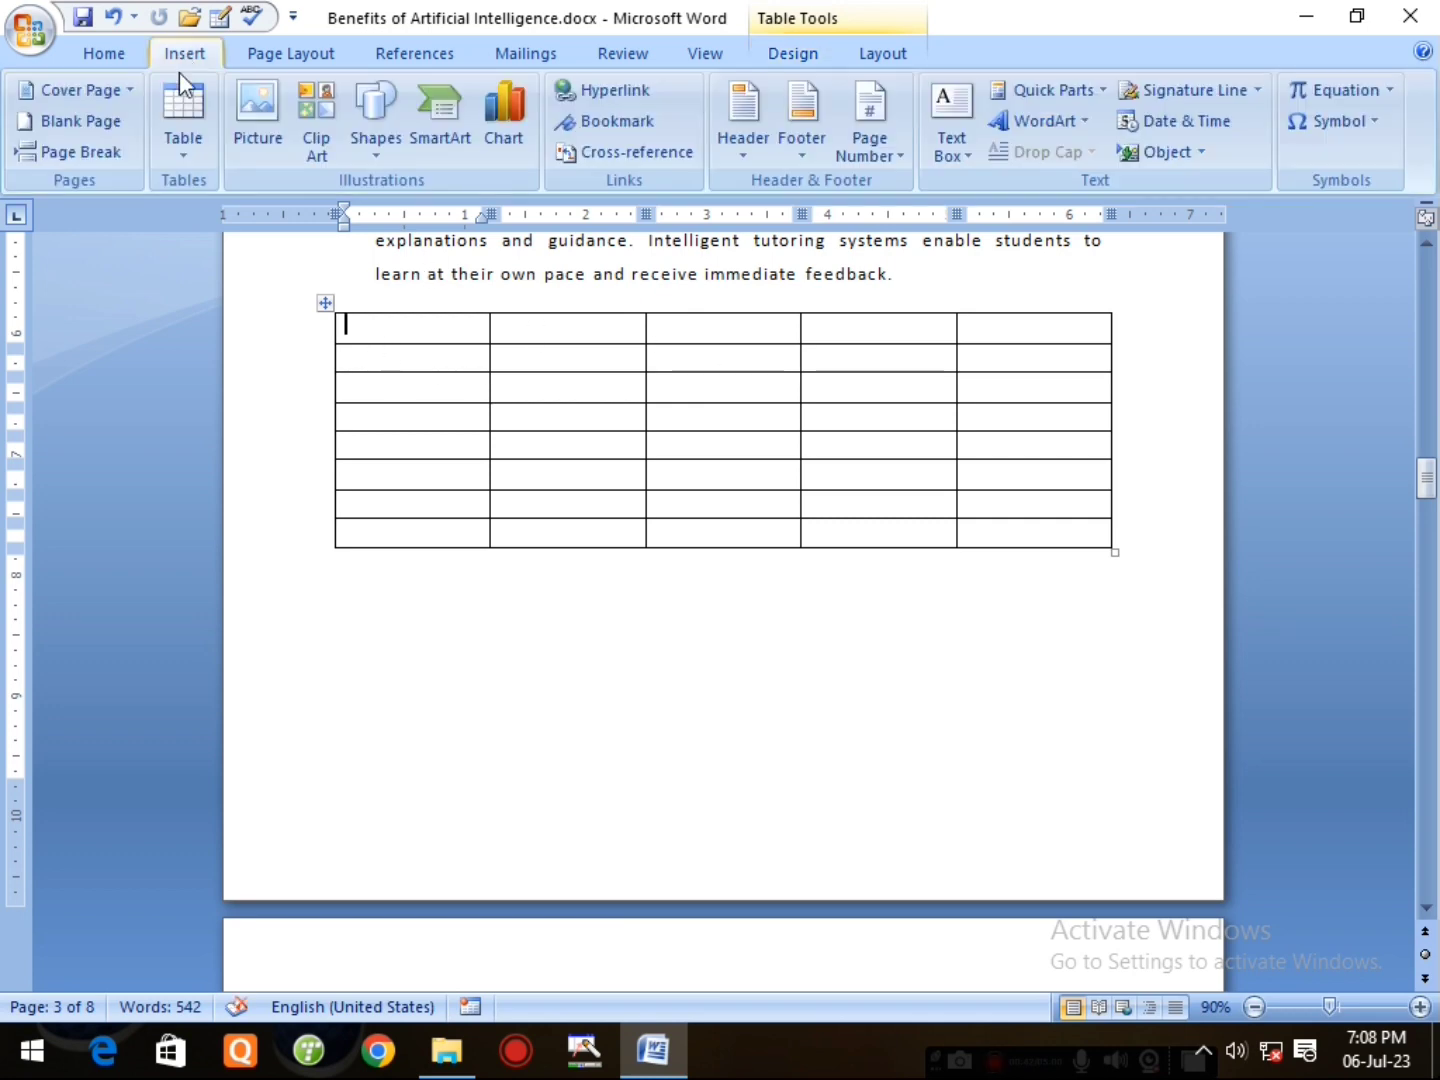
left_click(176, 149)
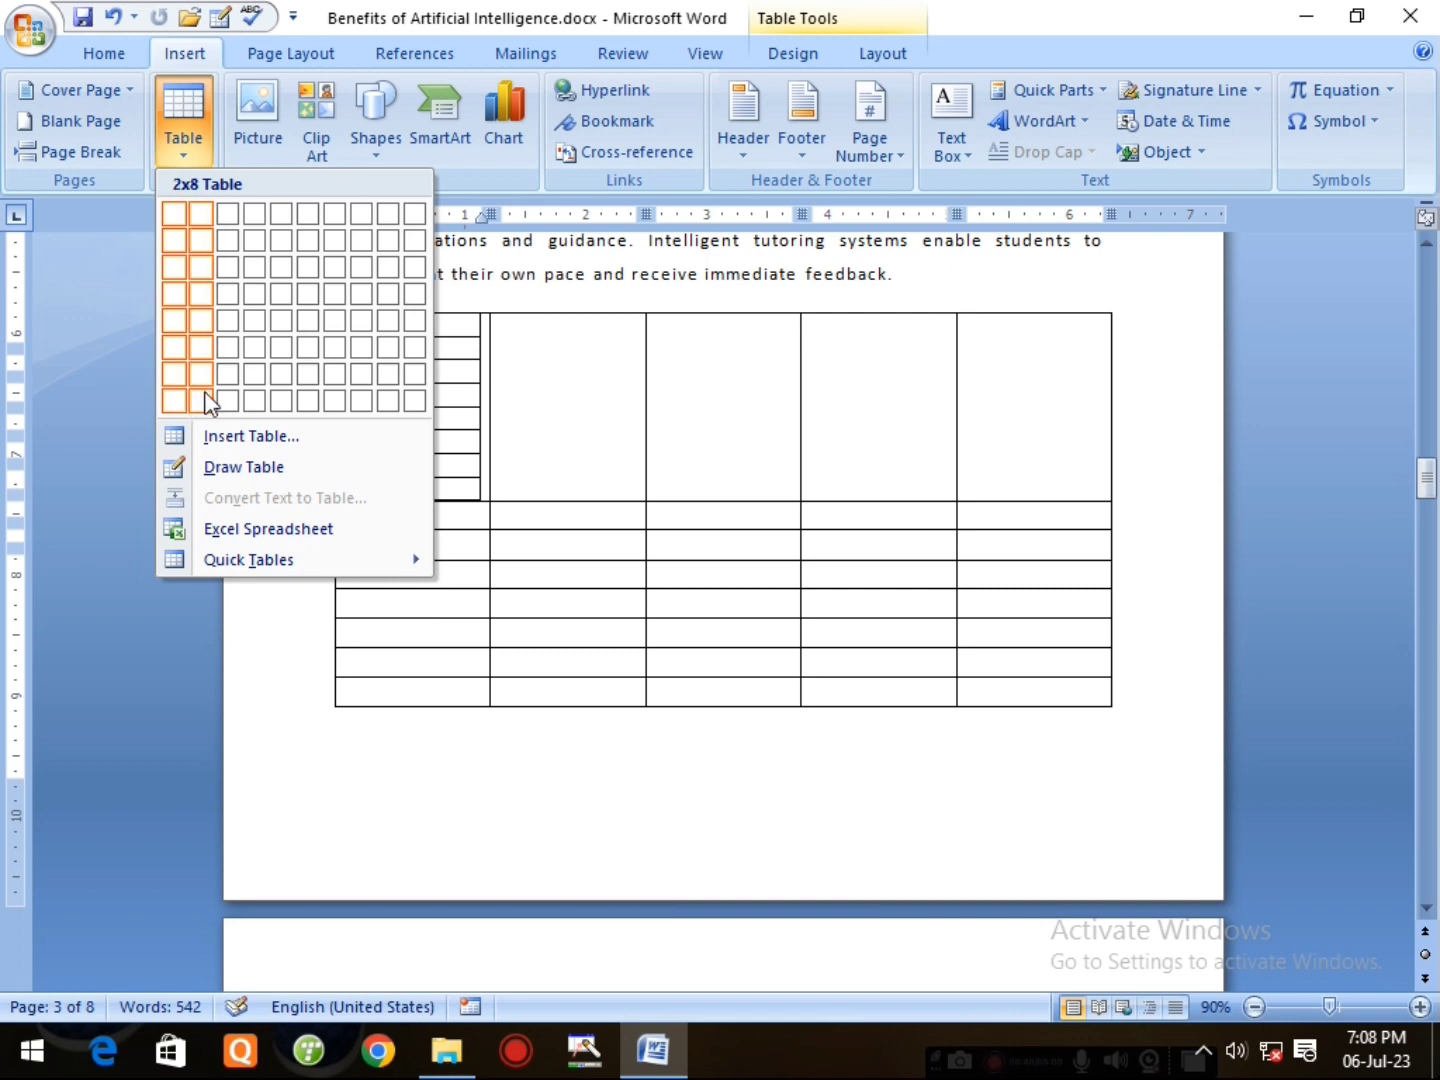
left_click(560, 515)
left_click(389, 331)
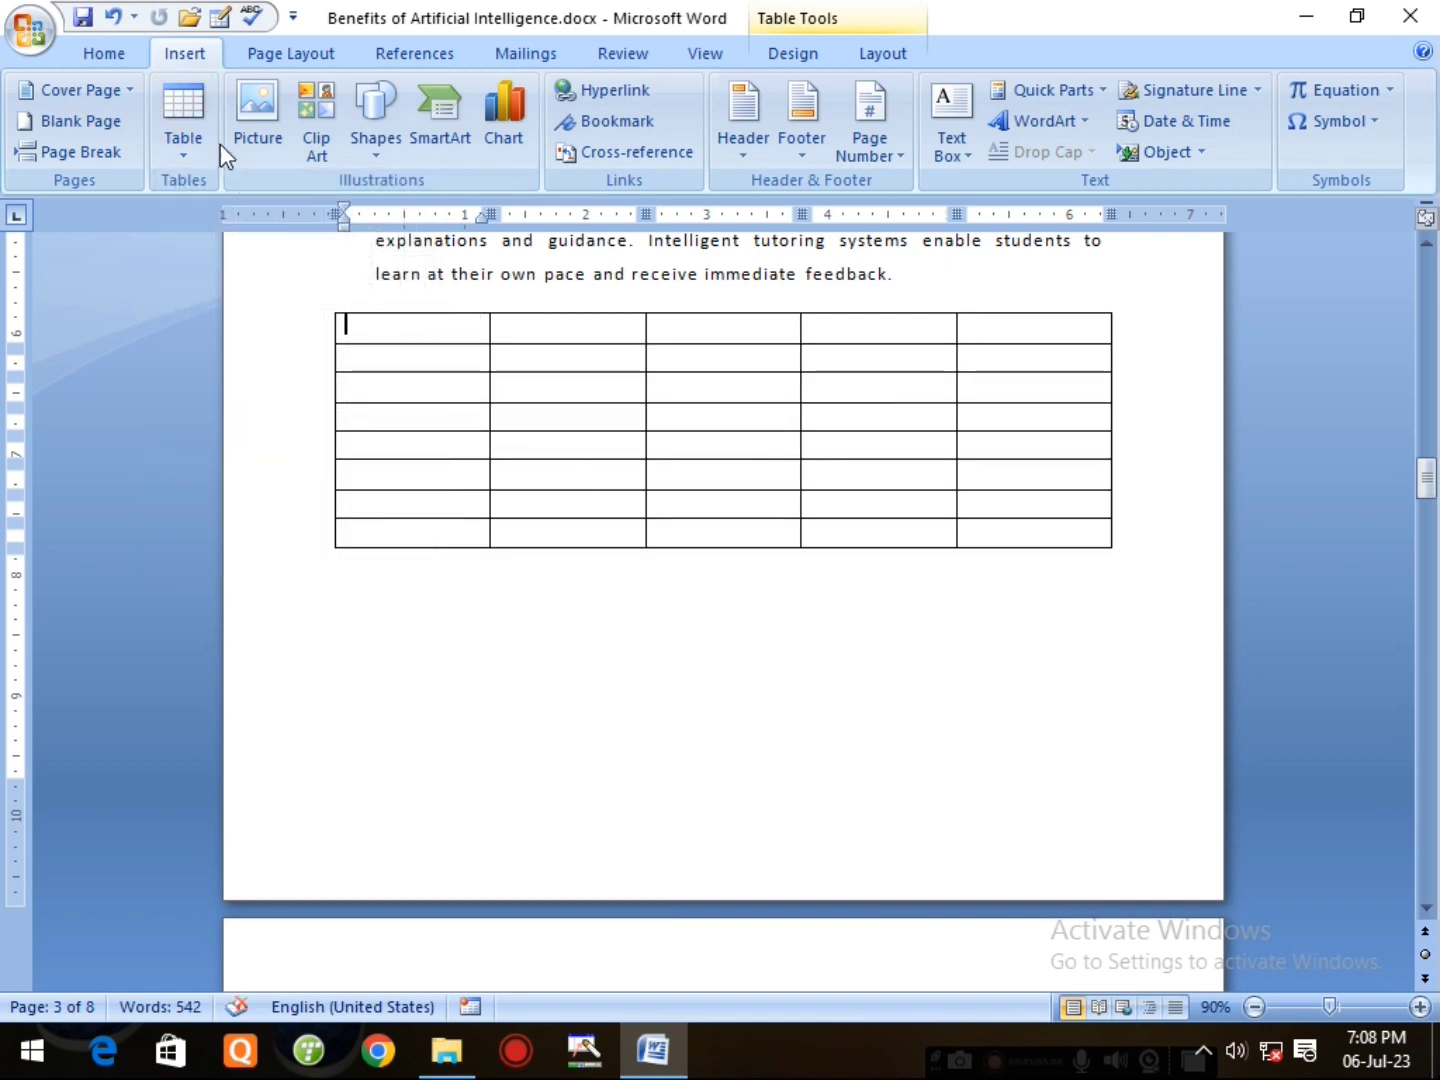
left_click(185, 139)
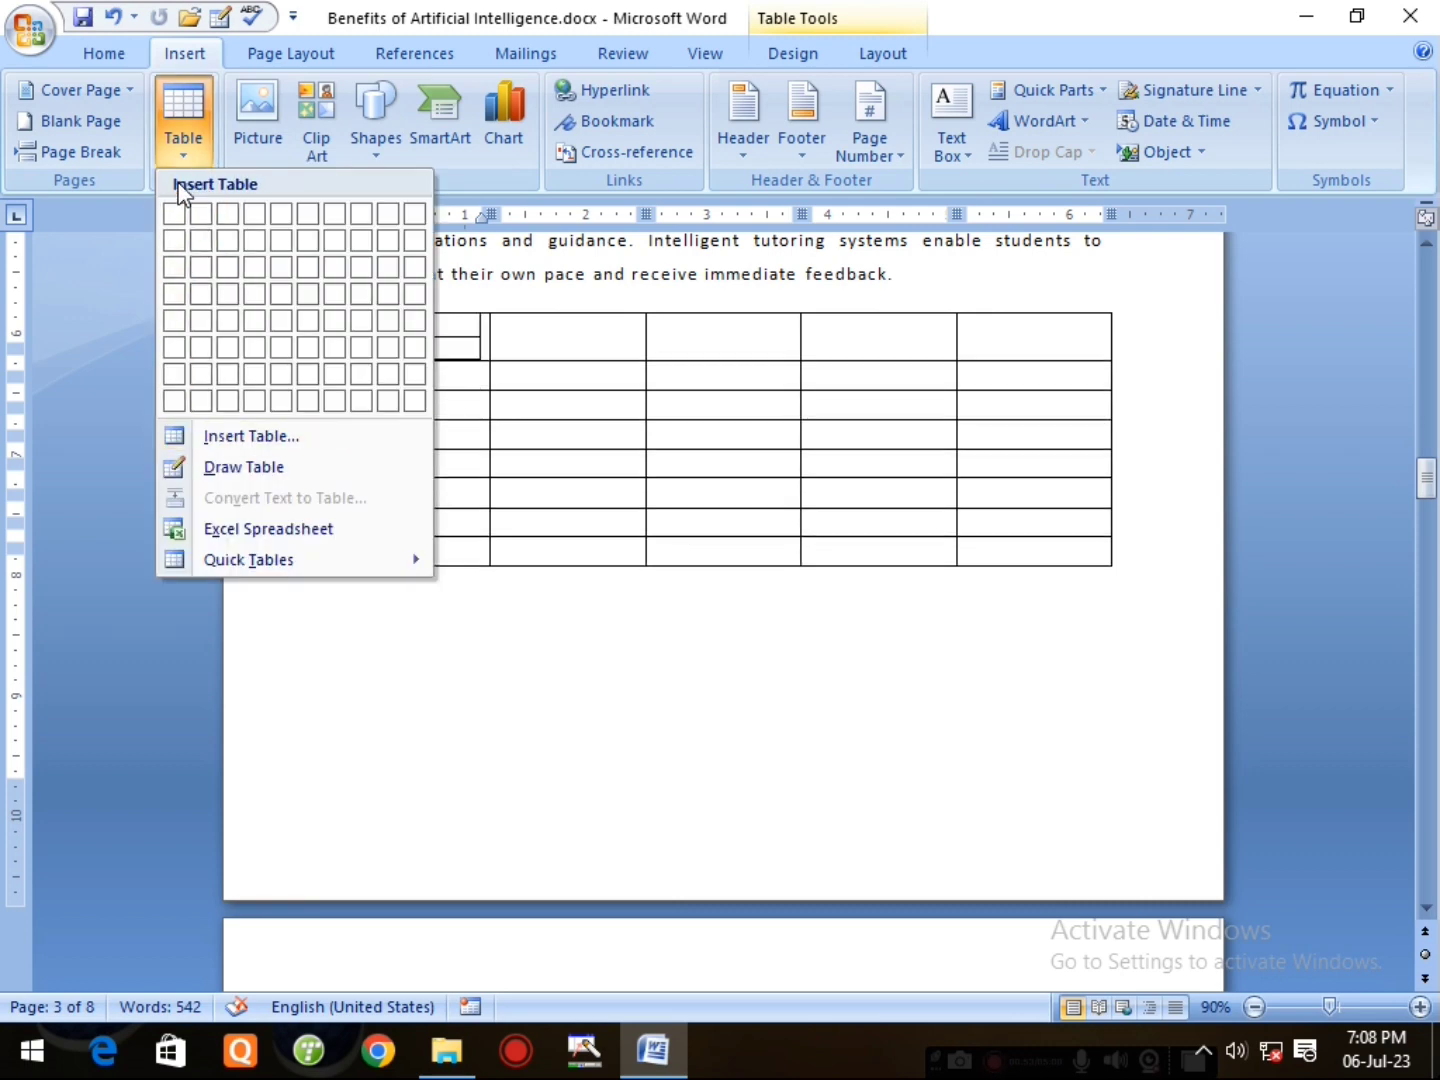
left_click(648, 694)
- Insert a page break below the 5x8 table
left_click(1136, 571)
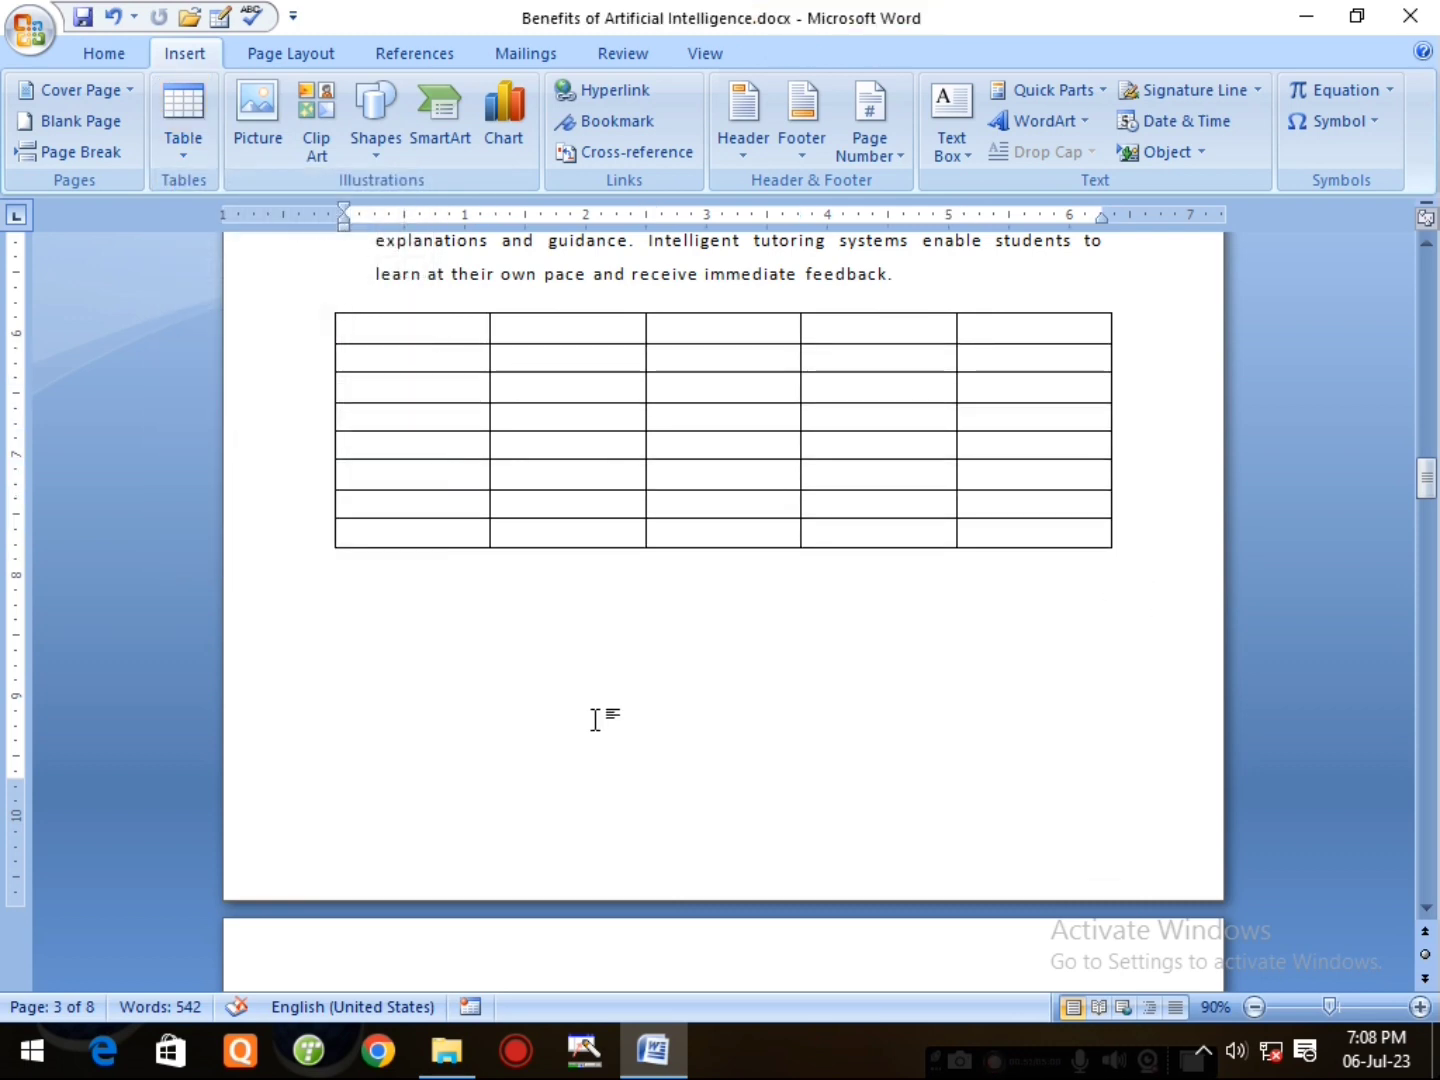
key("ctrl+Return")
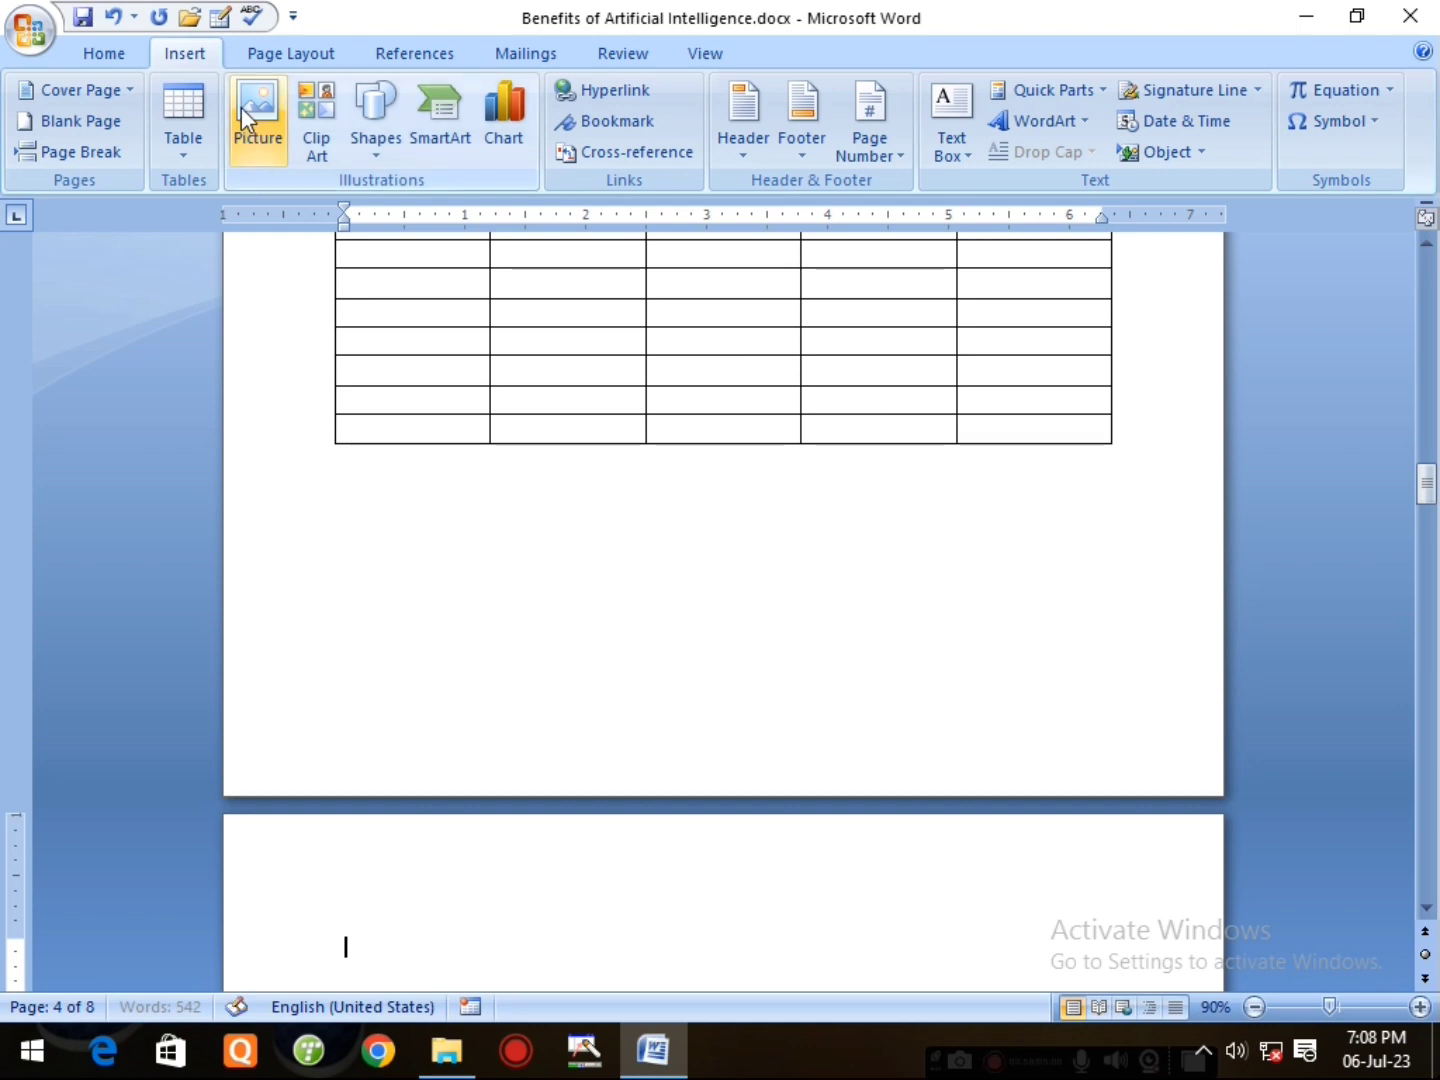
left_click(182, 157)
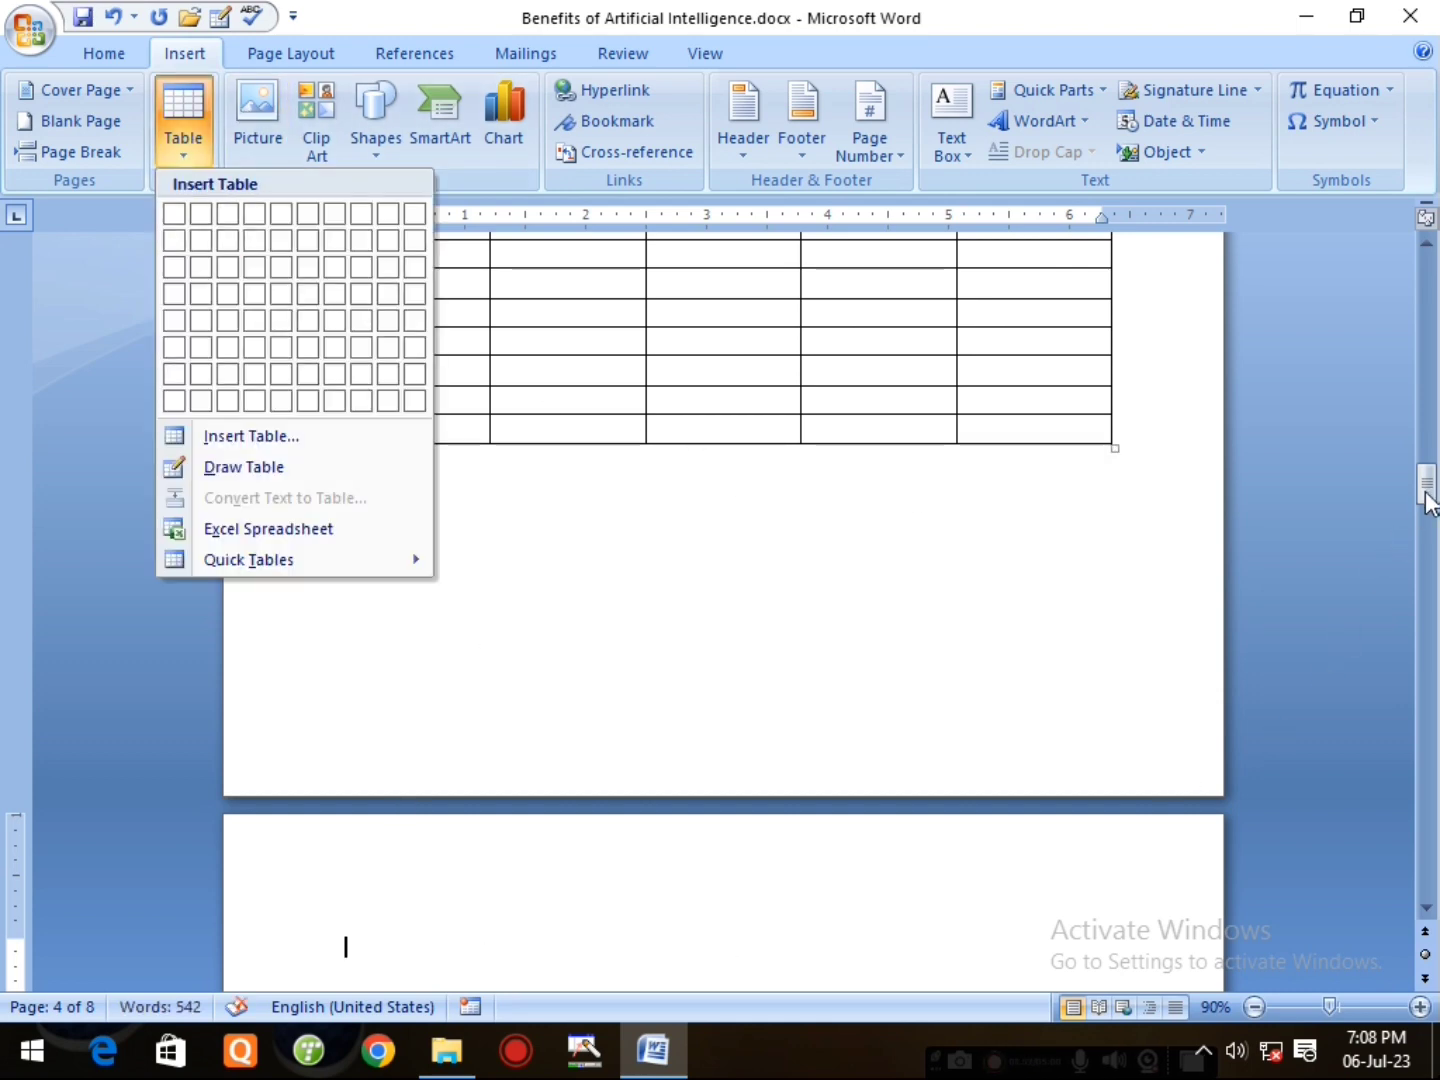
left_click_drag(1425, 489, 1432, 509)
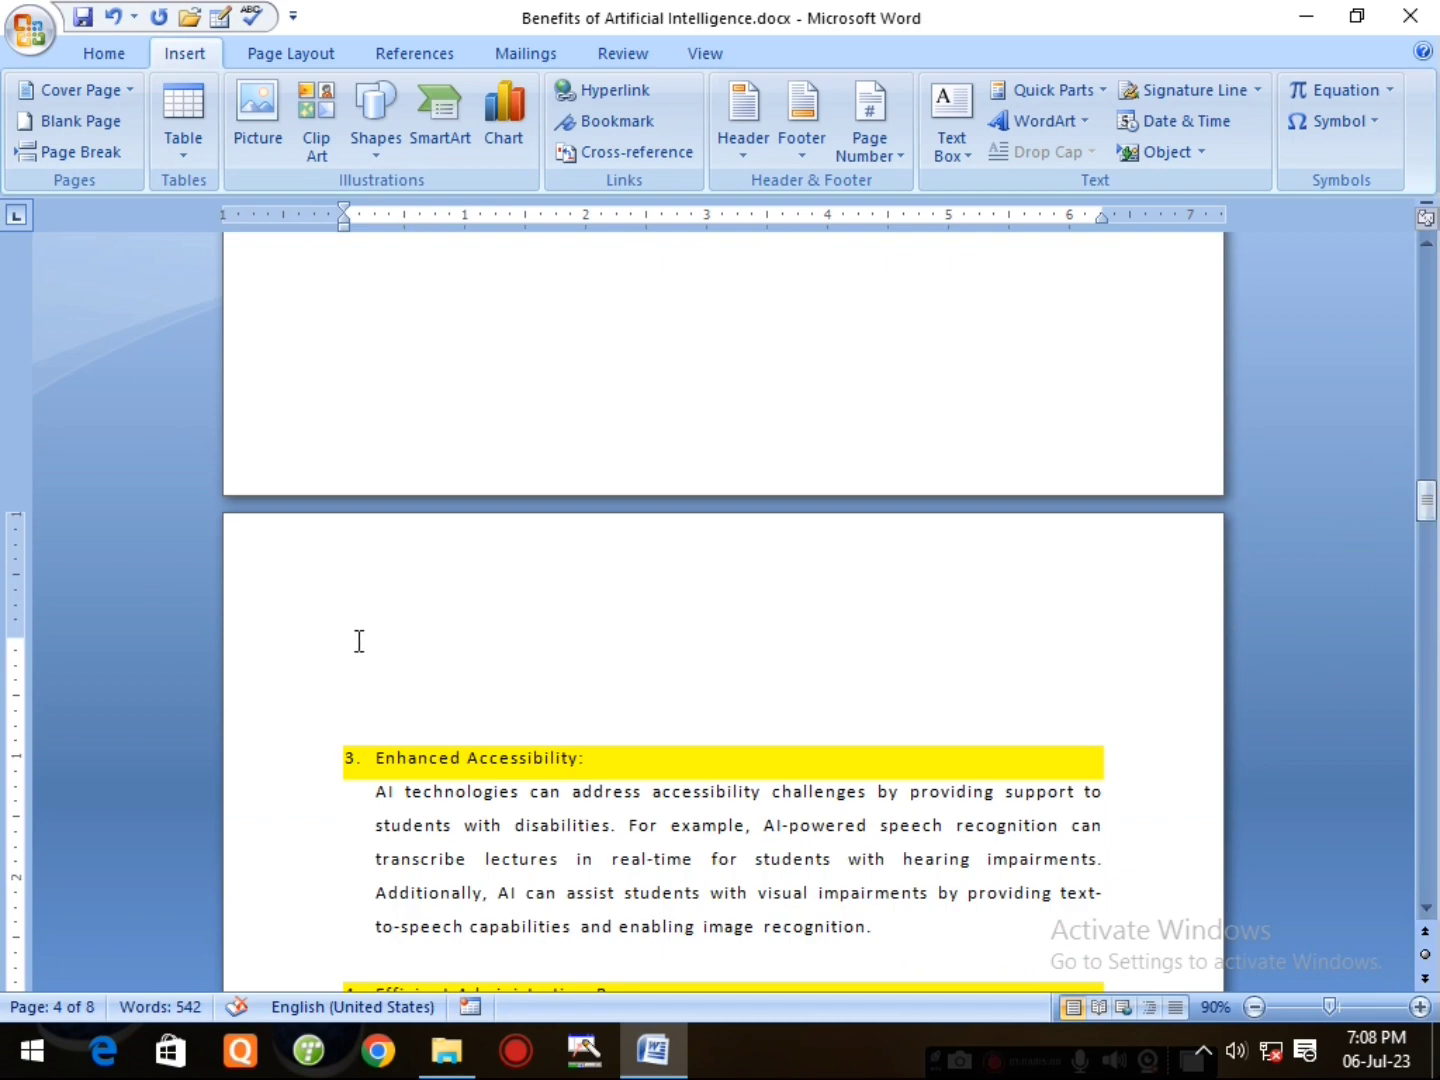
left_click(179, 156)
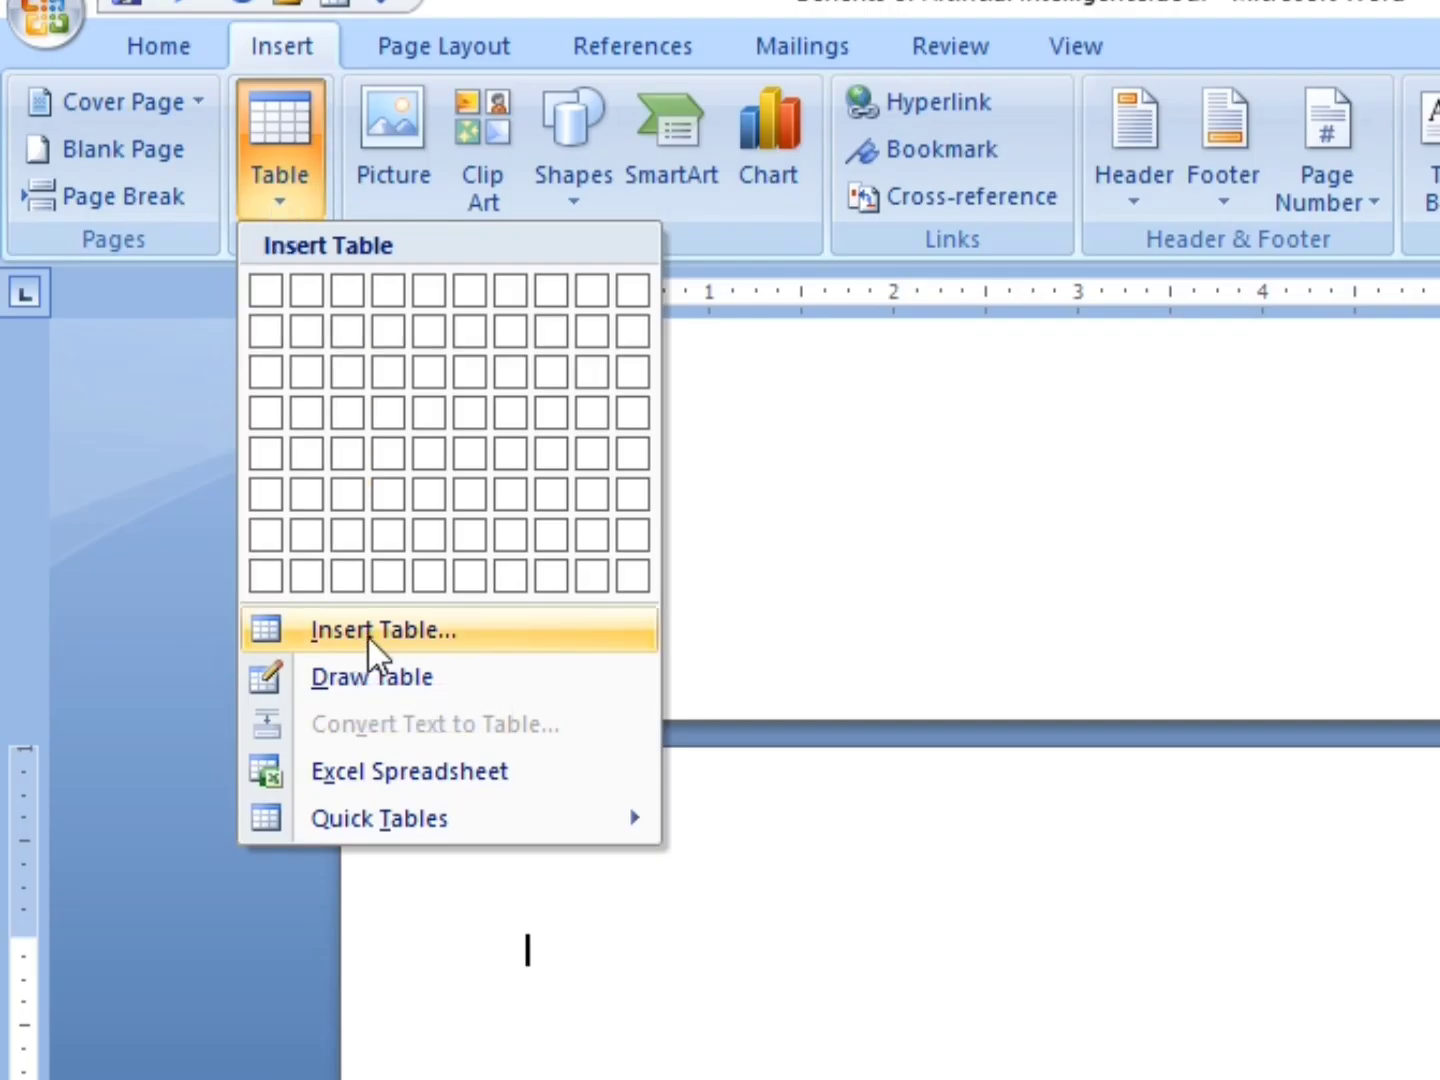
left_click(368, 638)
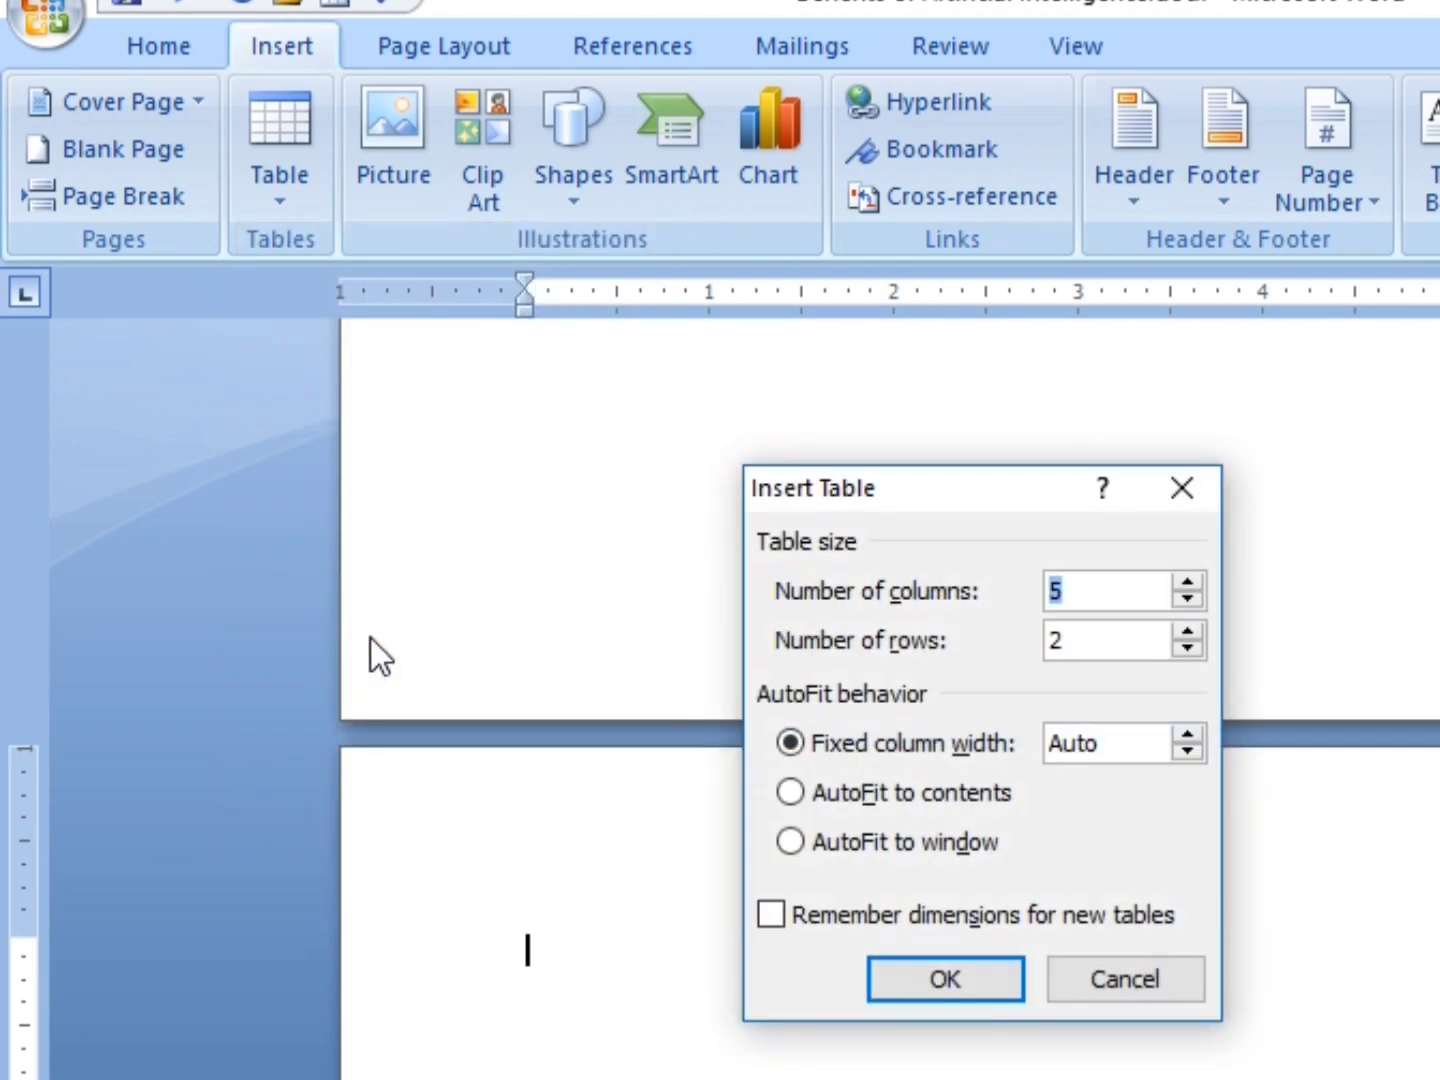
left_click(1182, 488)
- Insert a table with 4 columns and 26 rows above the "3. Enhanced Accessibility" heading, using automatic fixed column width
left_click(304, 198)
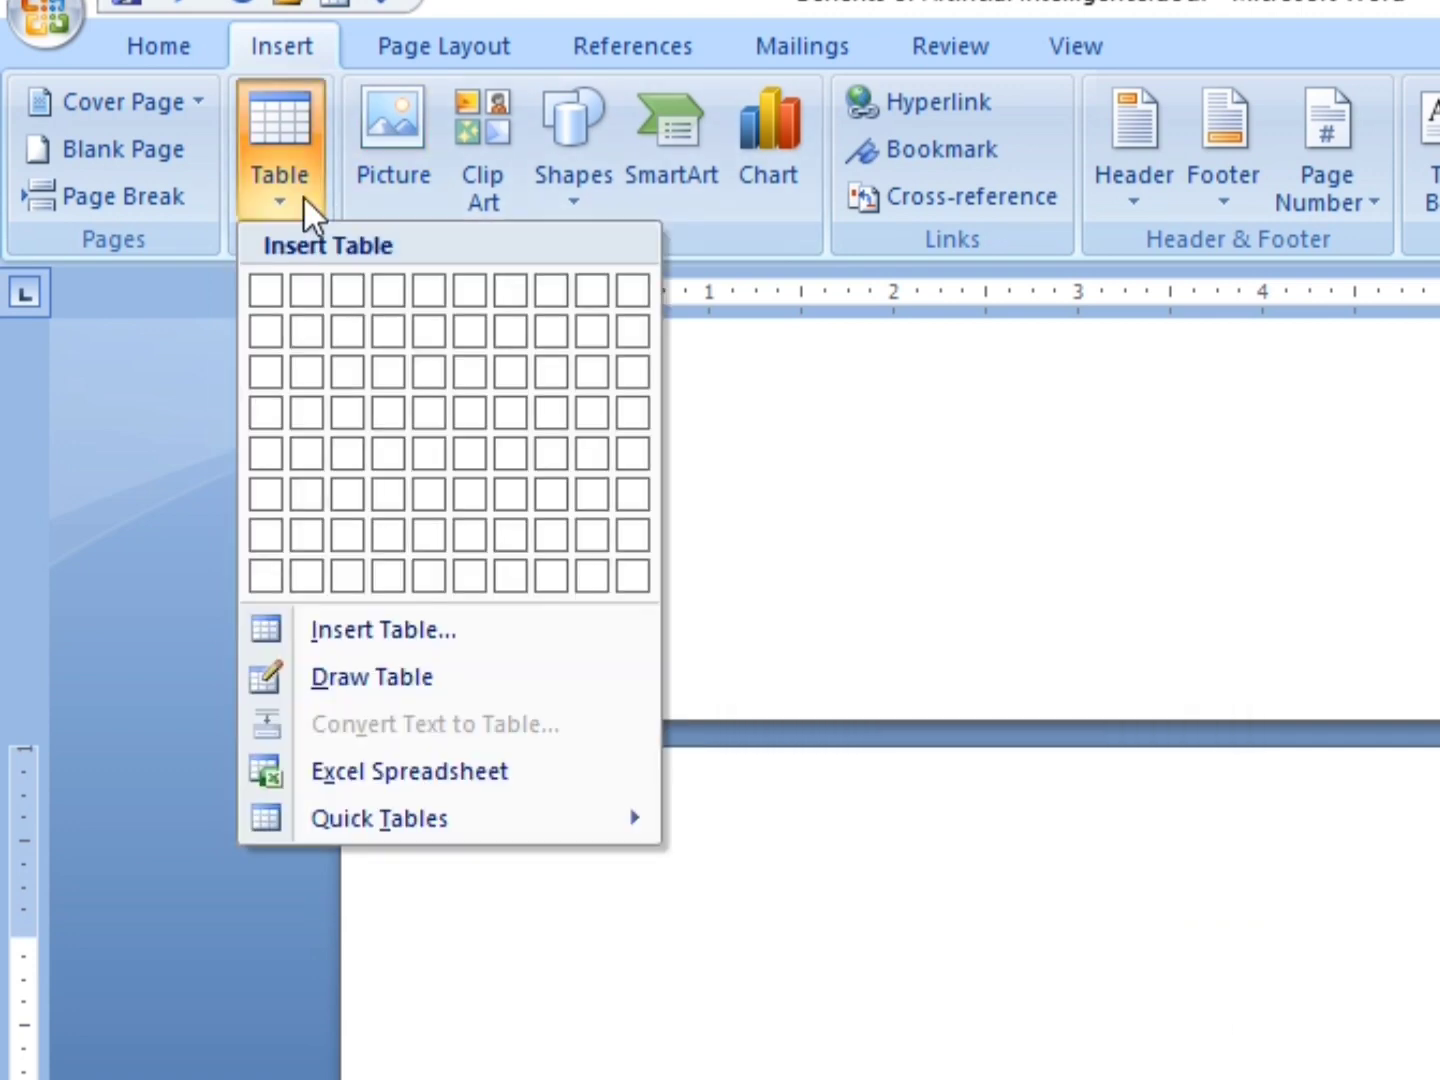
left_click(382, 626)
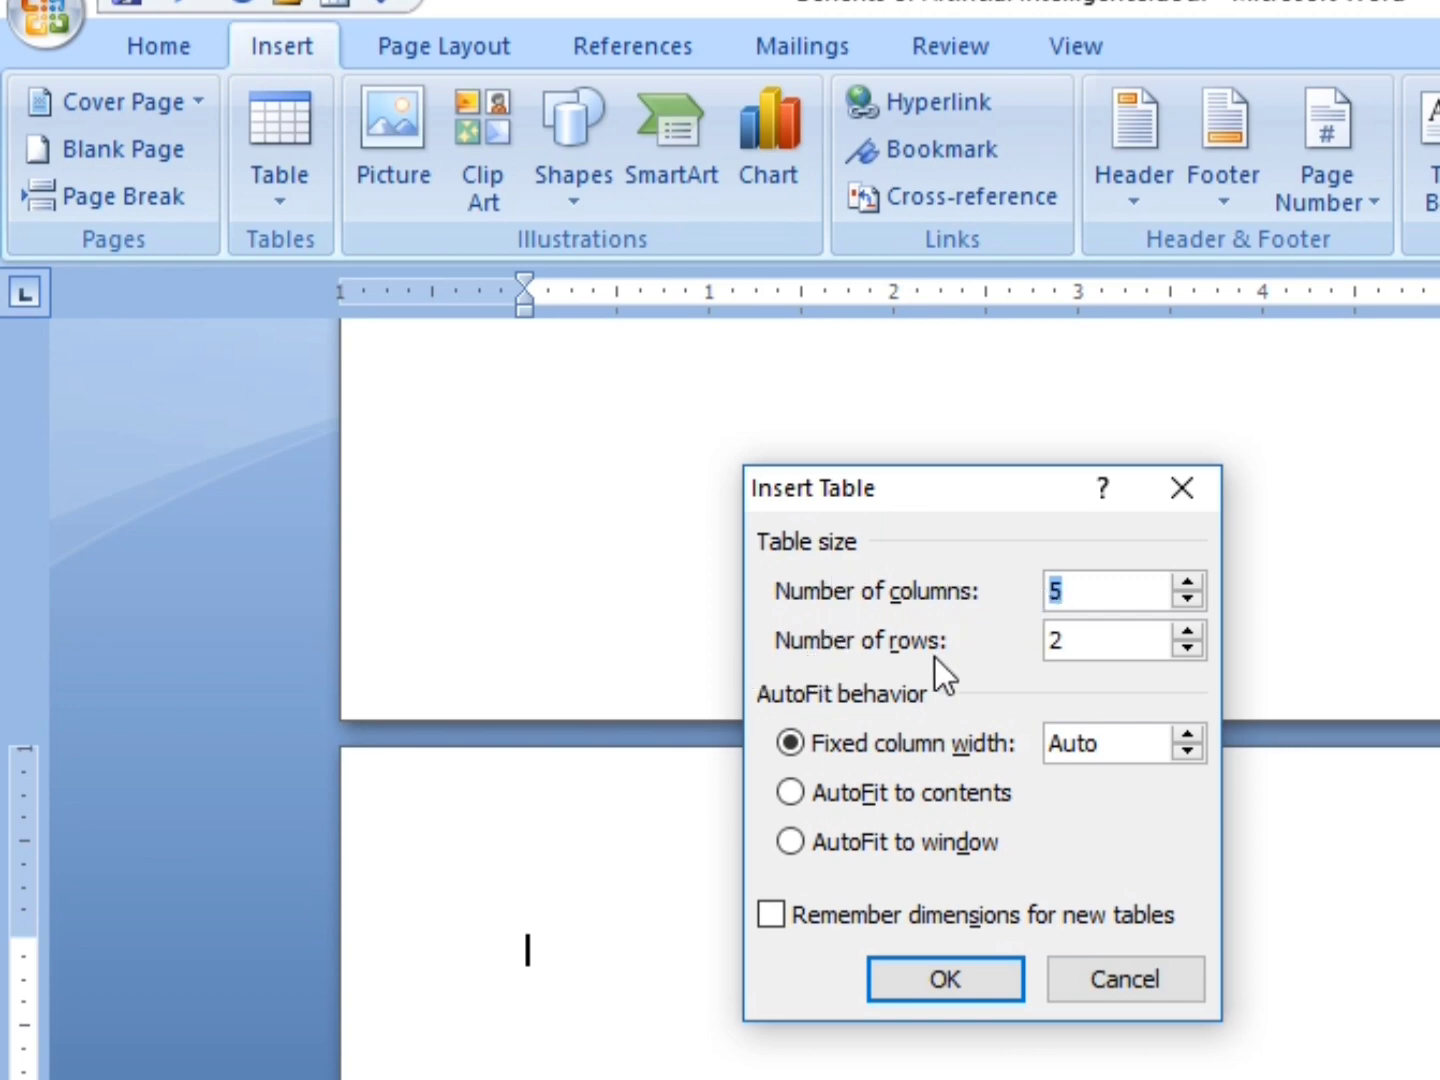
left_click(1084, 640)
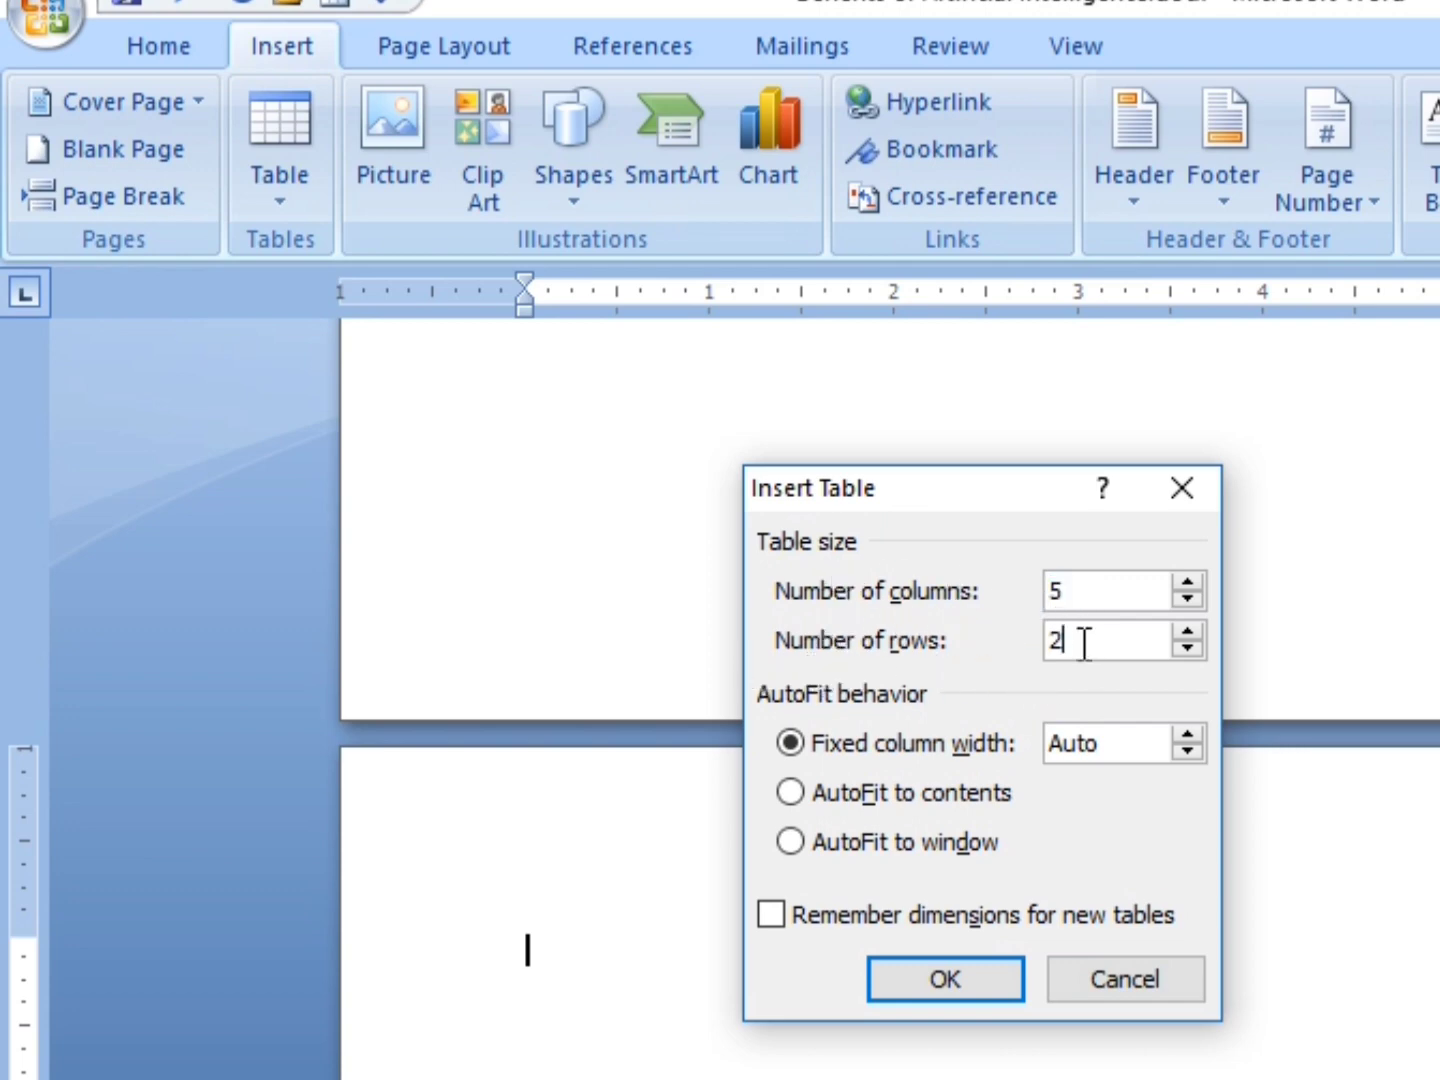
double_click(1096, 587)
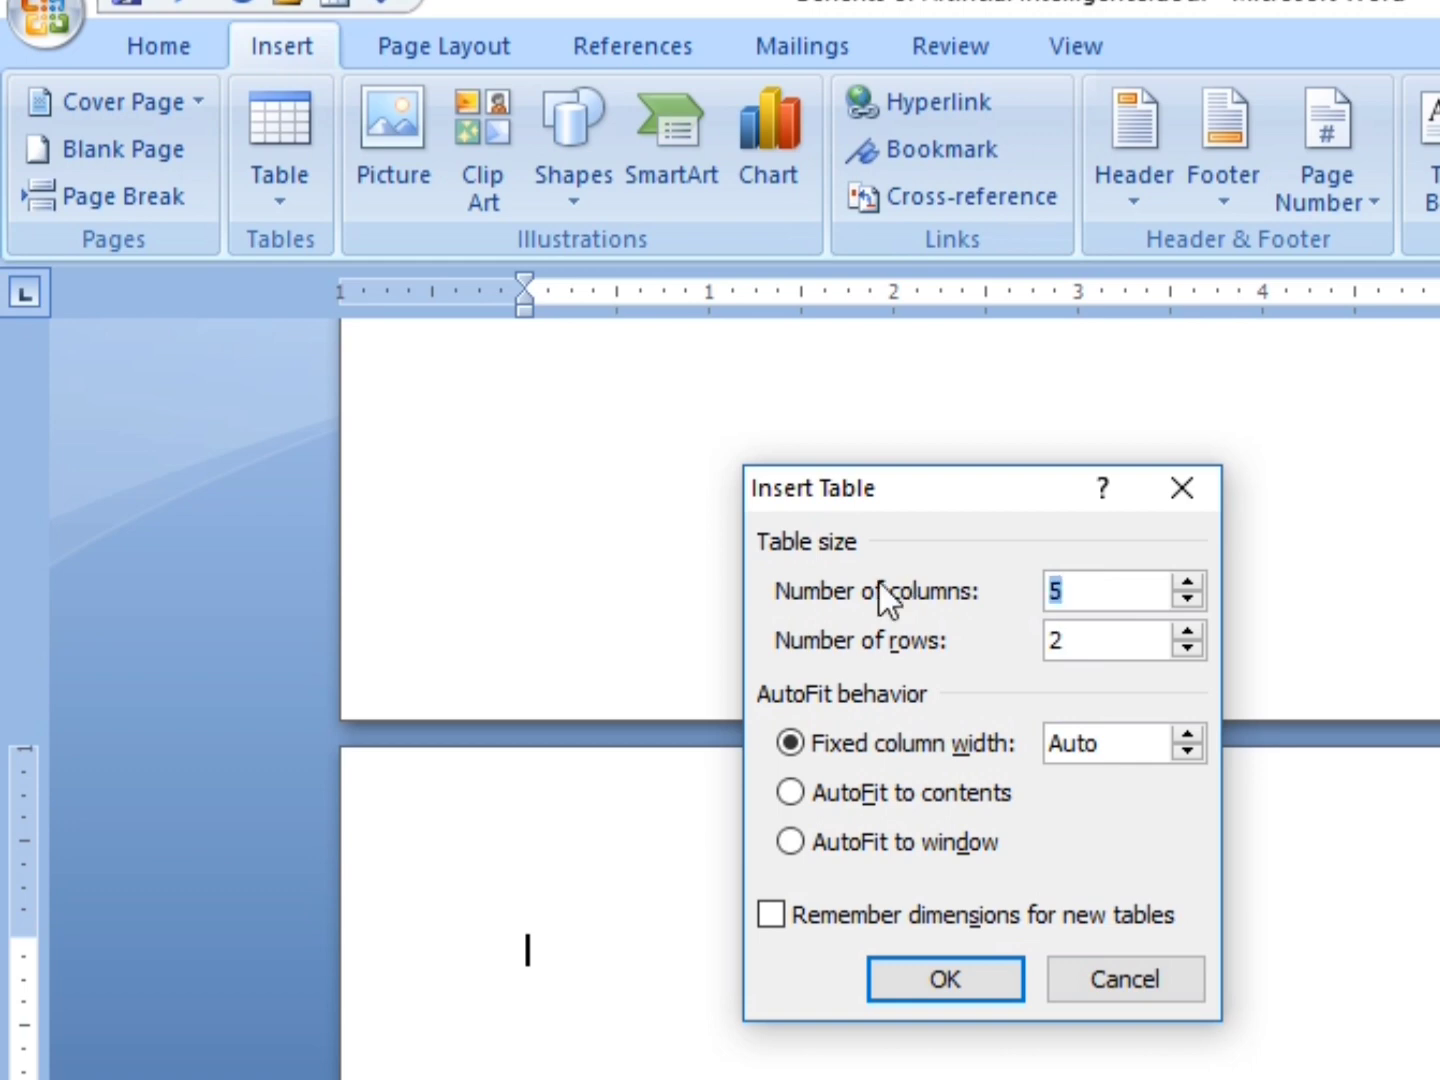
double_click(1084, 640)
key("BackSpace")
type("25")
key("BackSpace")
double_click(1076, 590)
key("BackSpace")
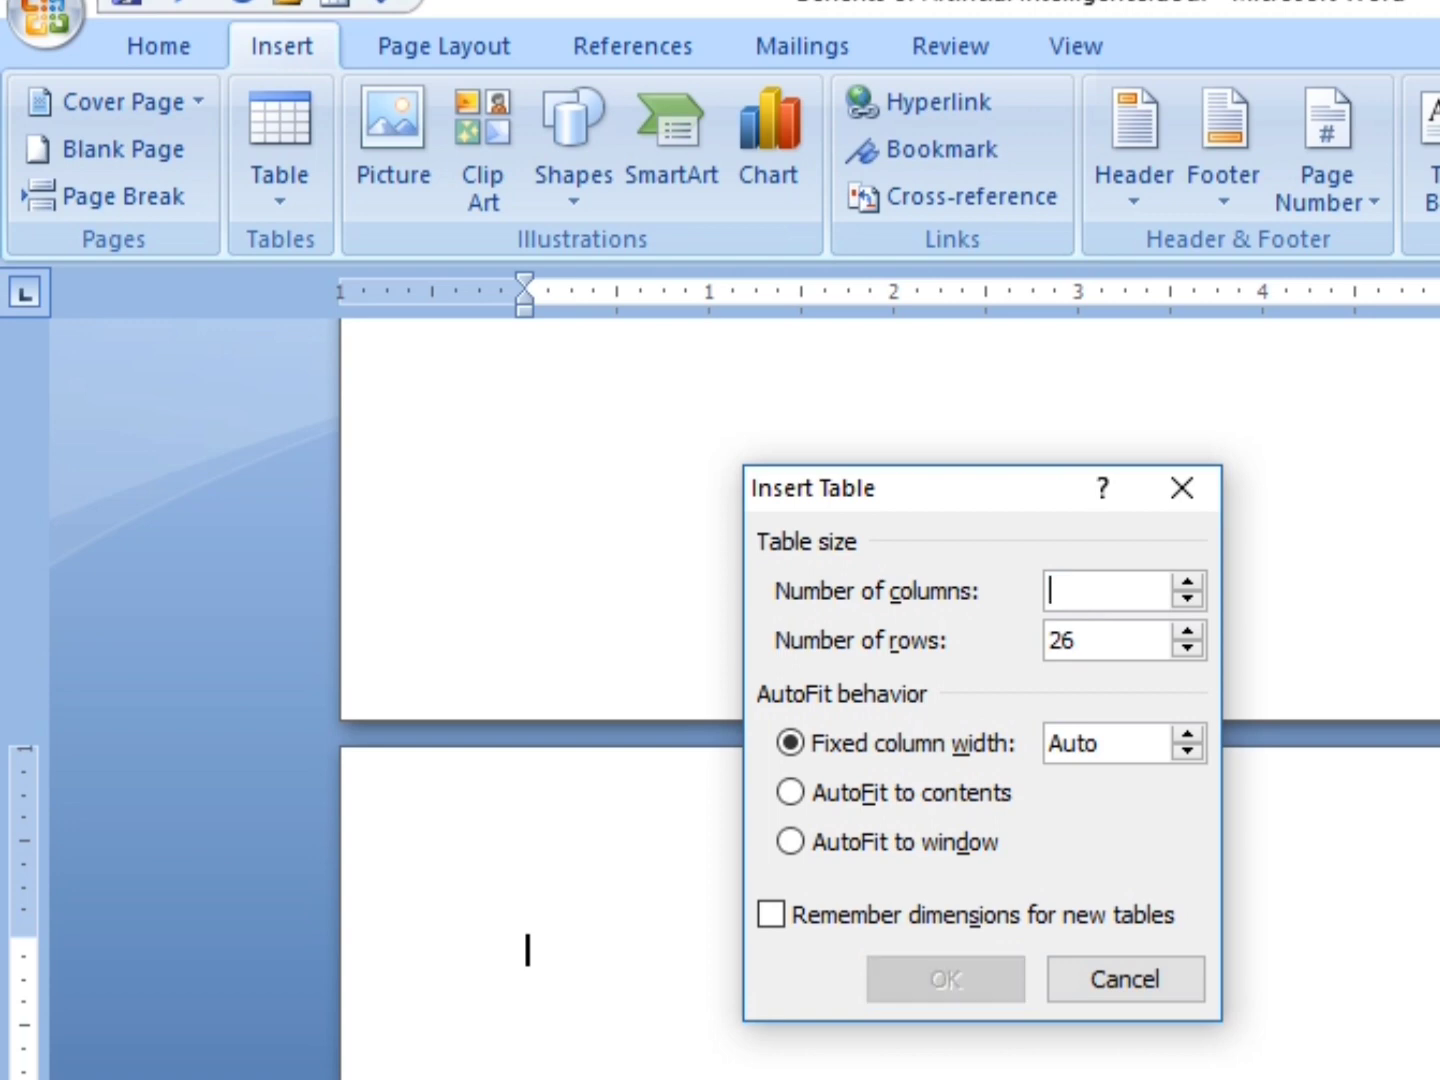
type("4")
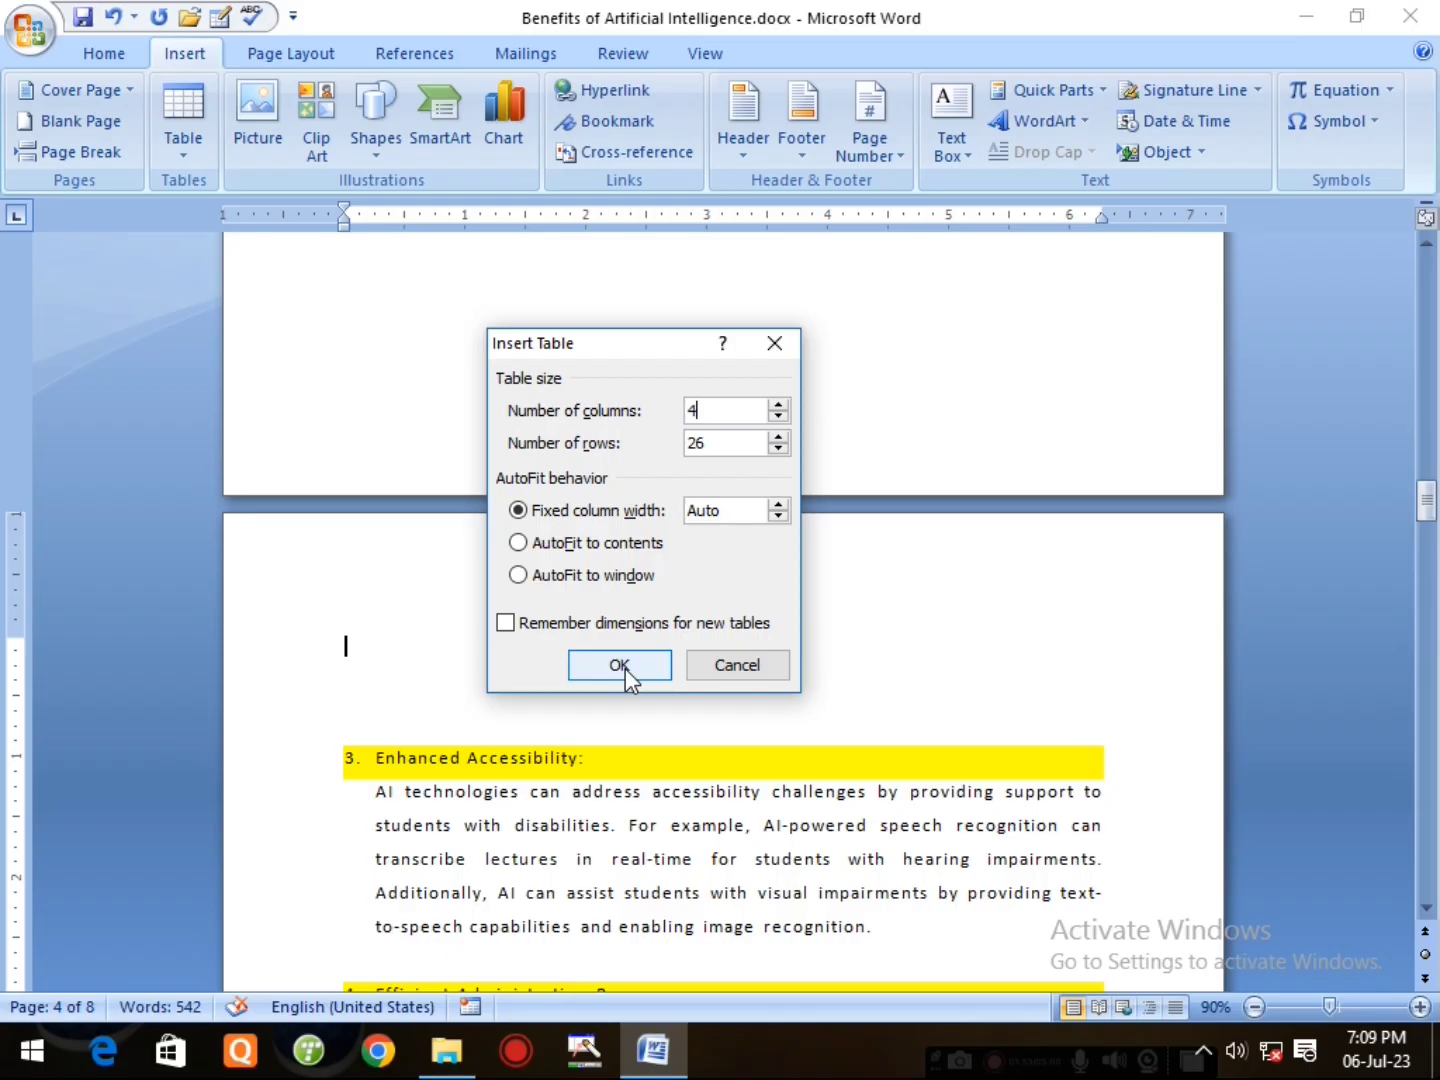
left_click(955, 986)
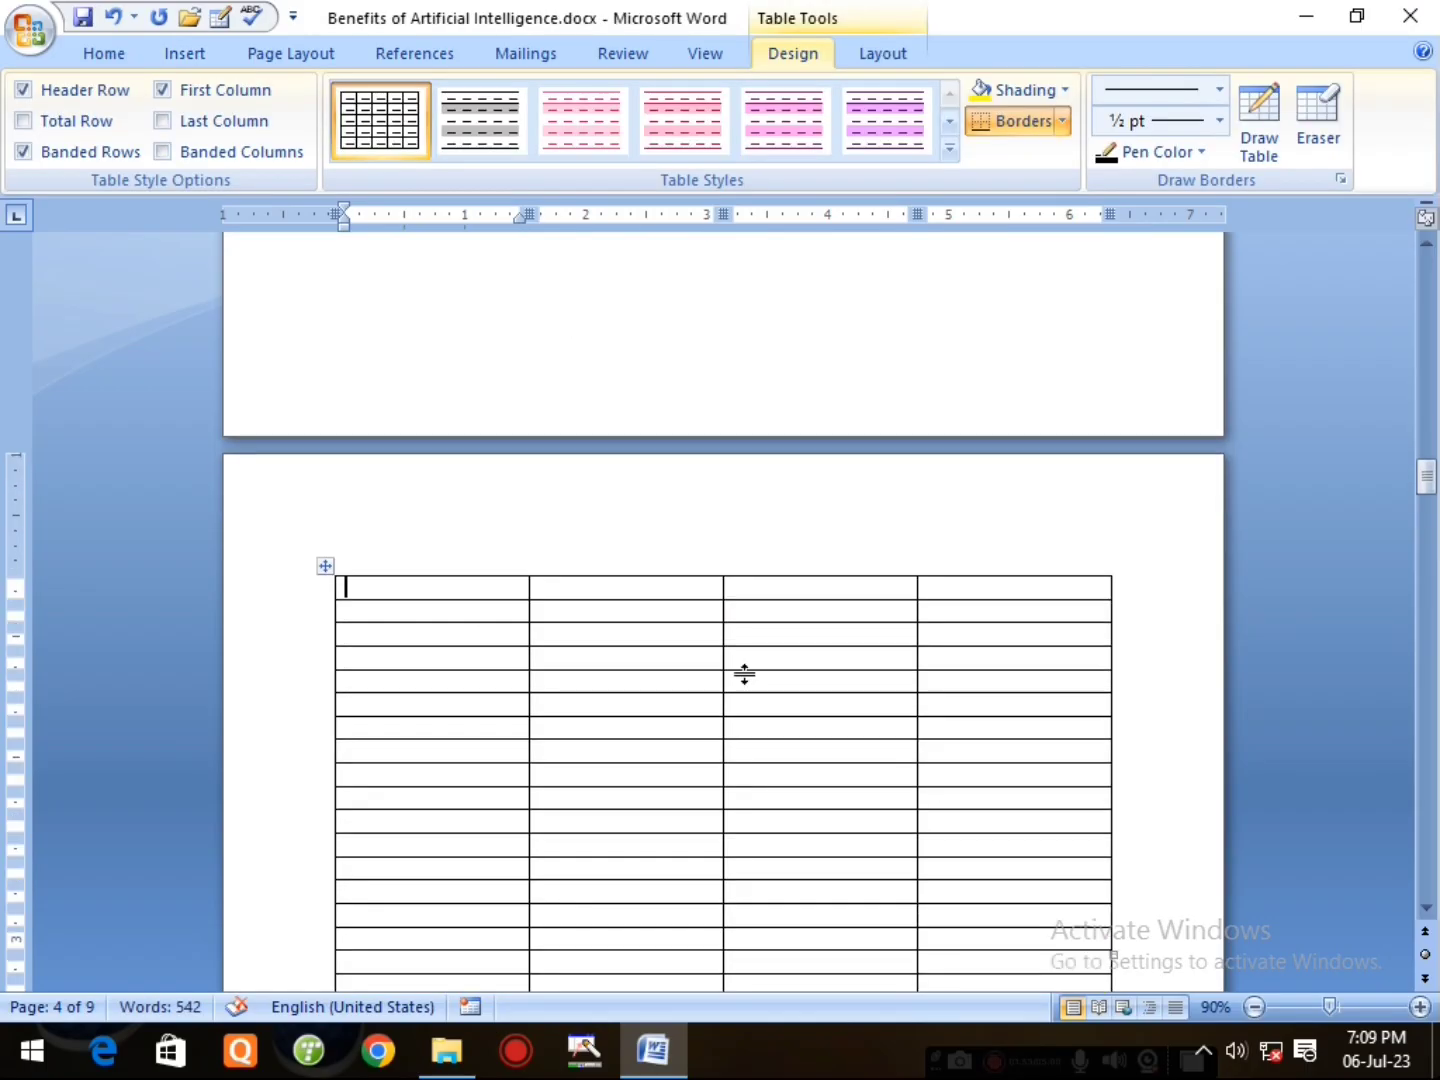
- Insert the JPG of the standing silhouette on a yellow-to-blue background from the Pictures folder above the "4. Efficient Administrative Processes" heading
left_click_drag(1427, 478, 1427, 505)
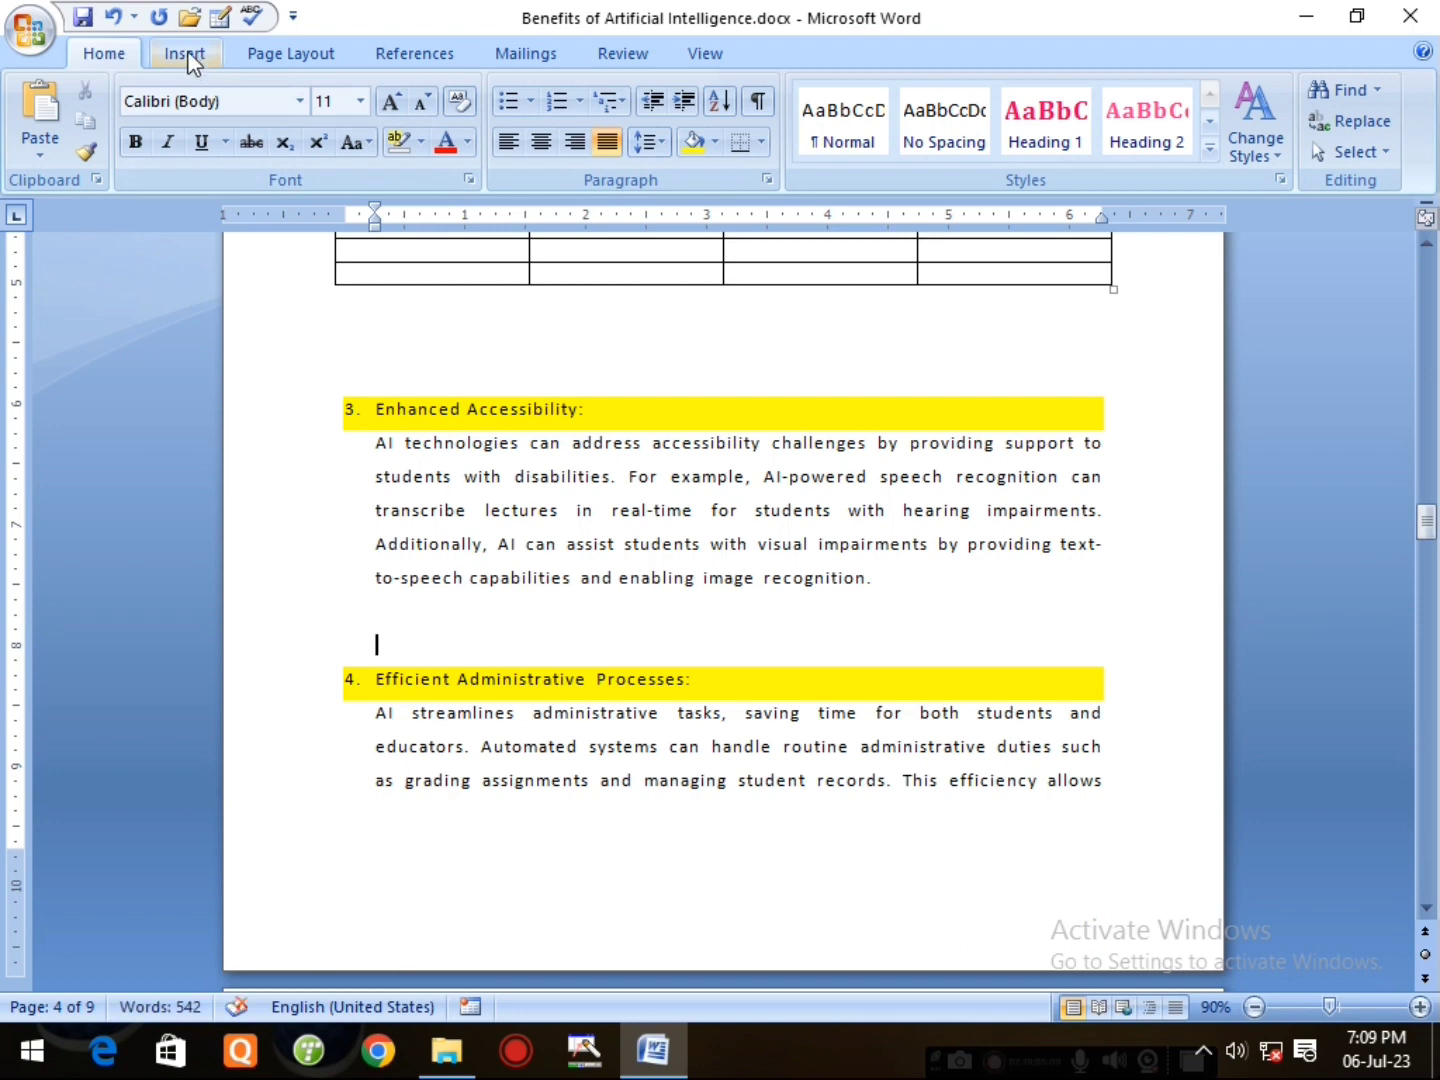
left_click(186, 55)
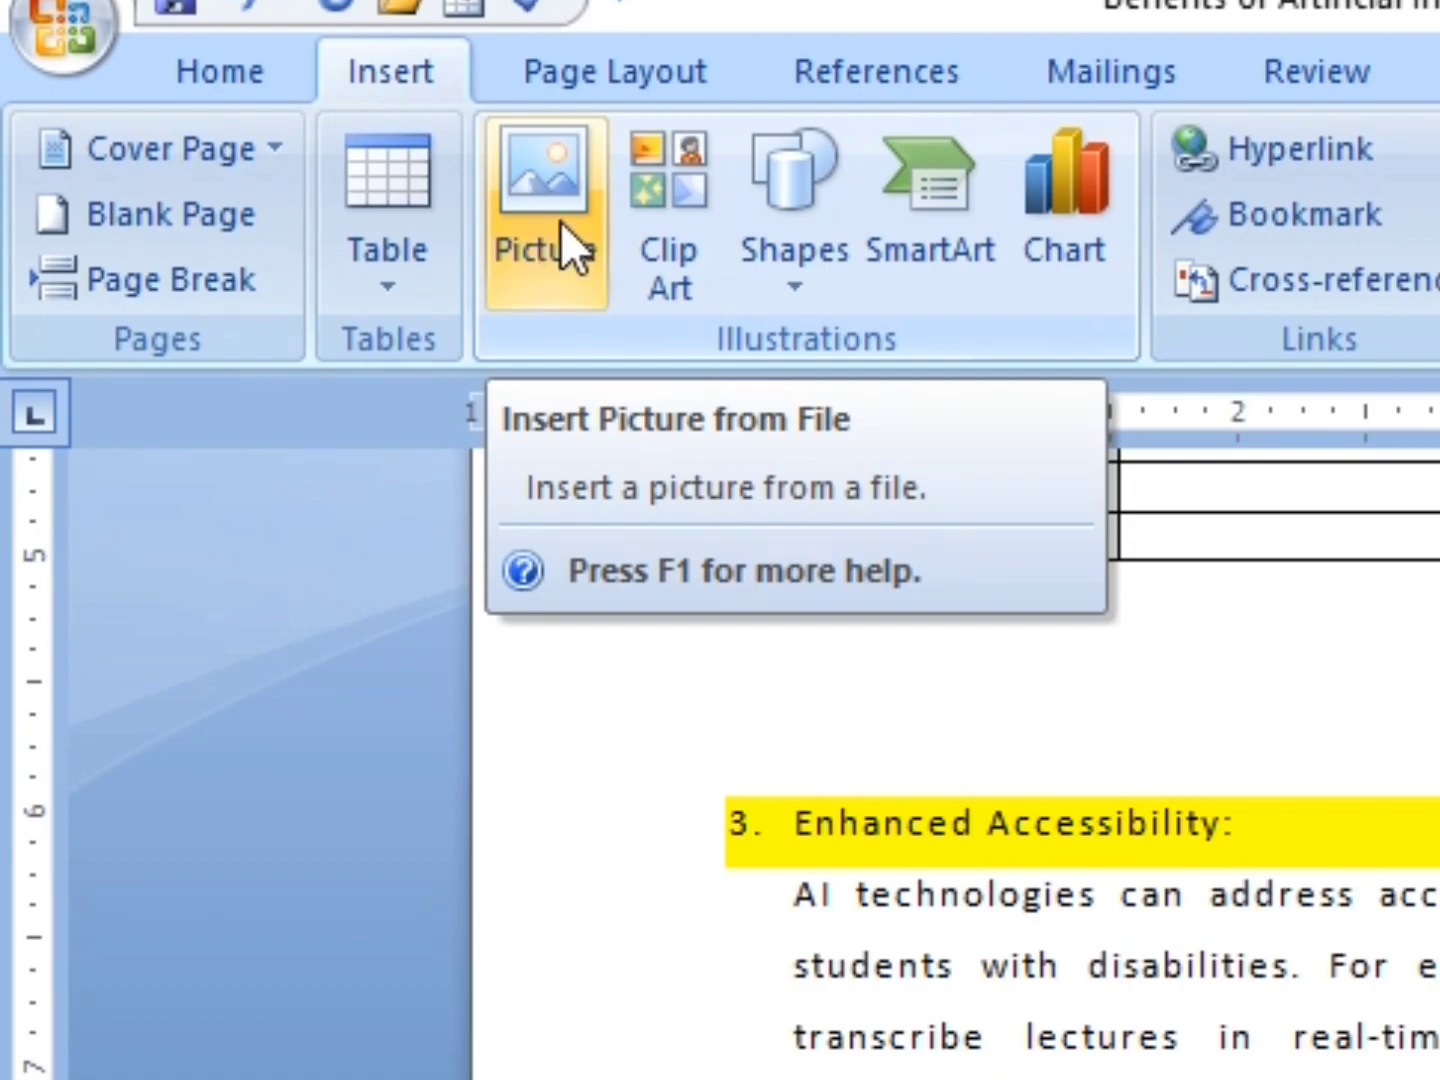
left_click(560, 222)
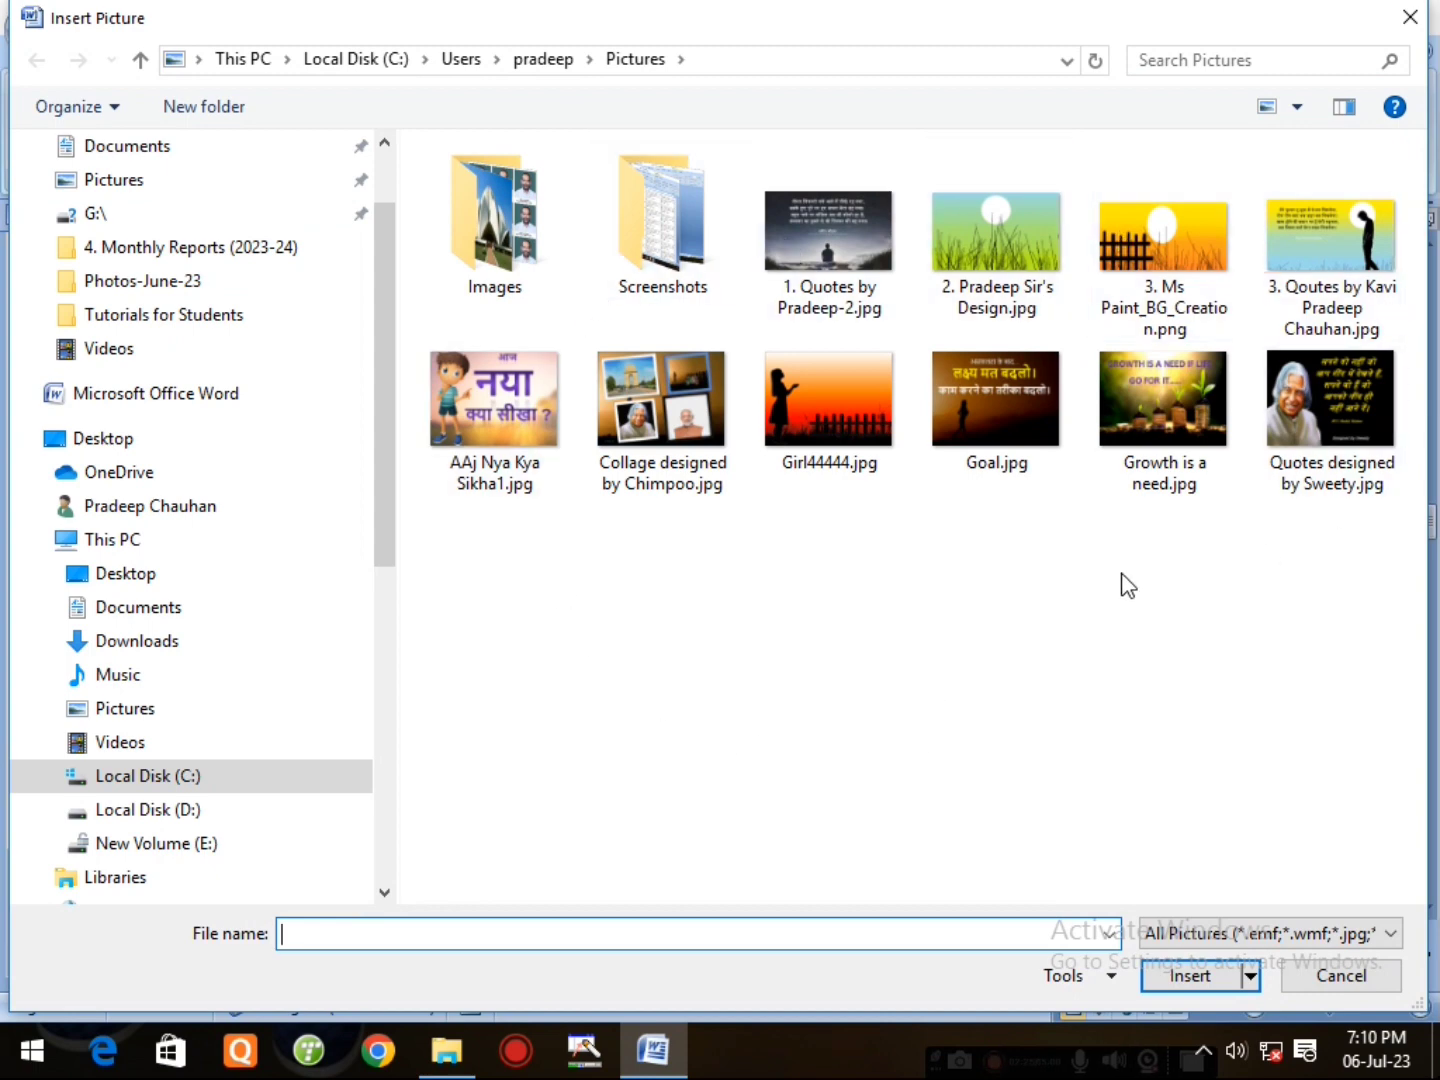
left_click(149, 712)
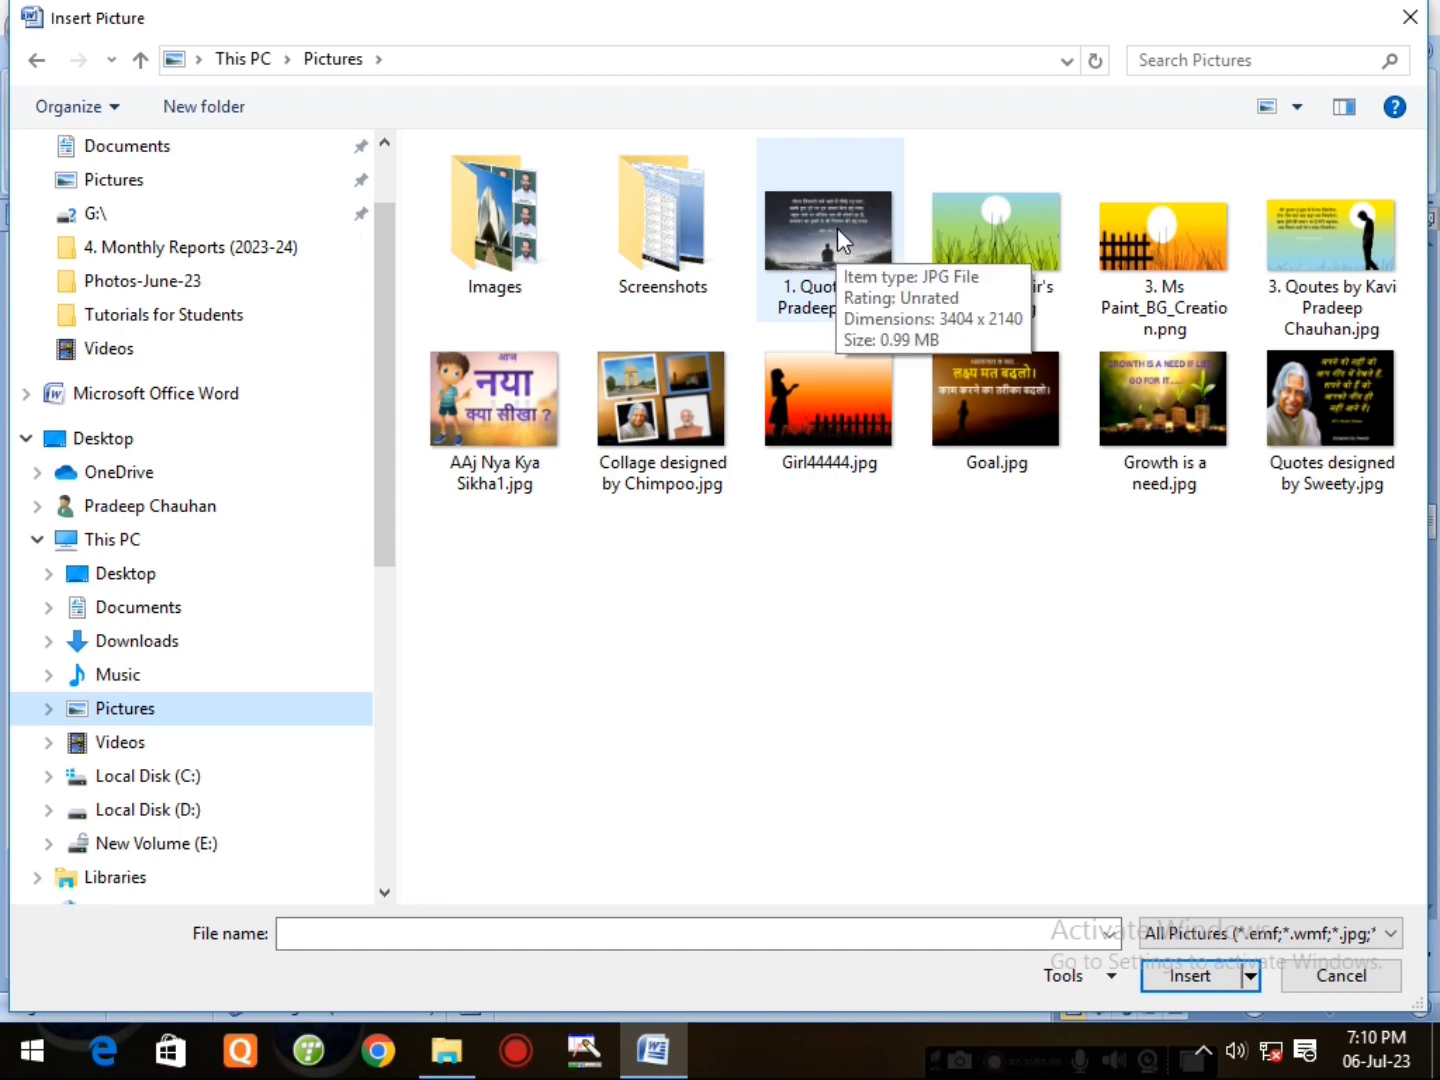
left_click(1310, 245)
left_click(1205, 976)
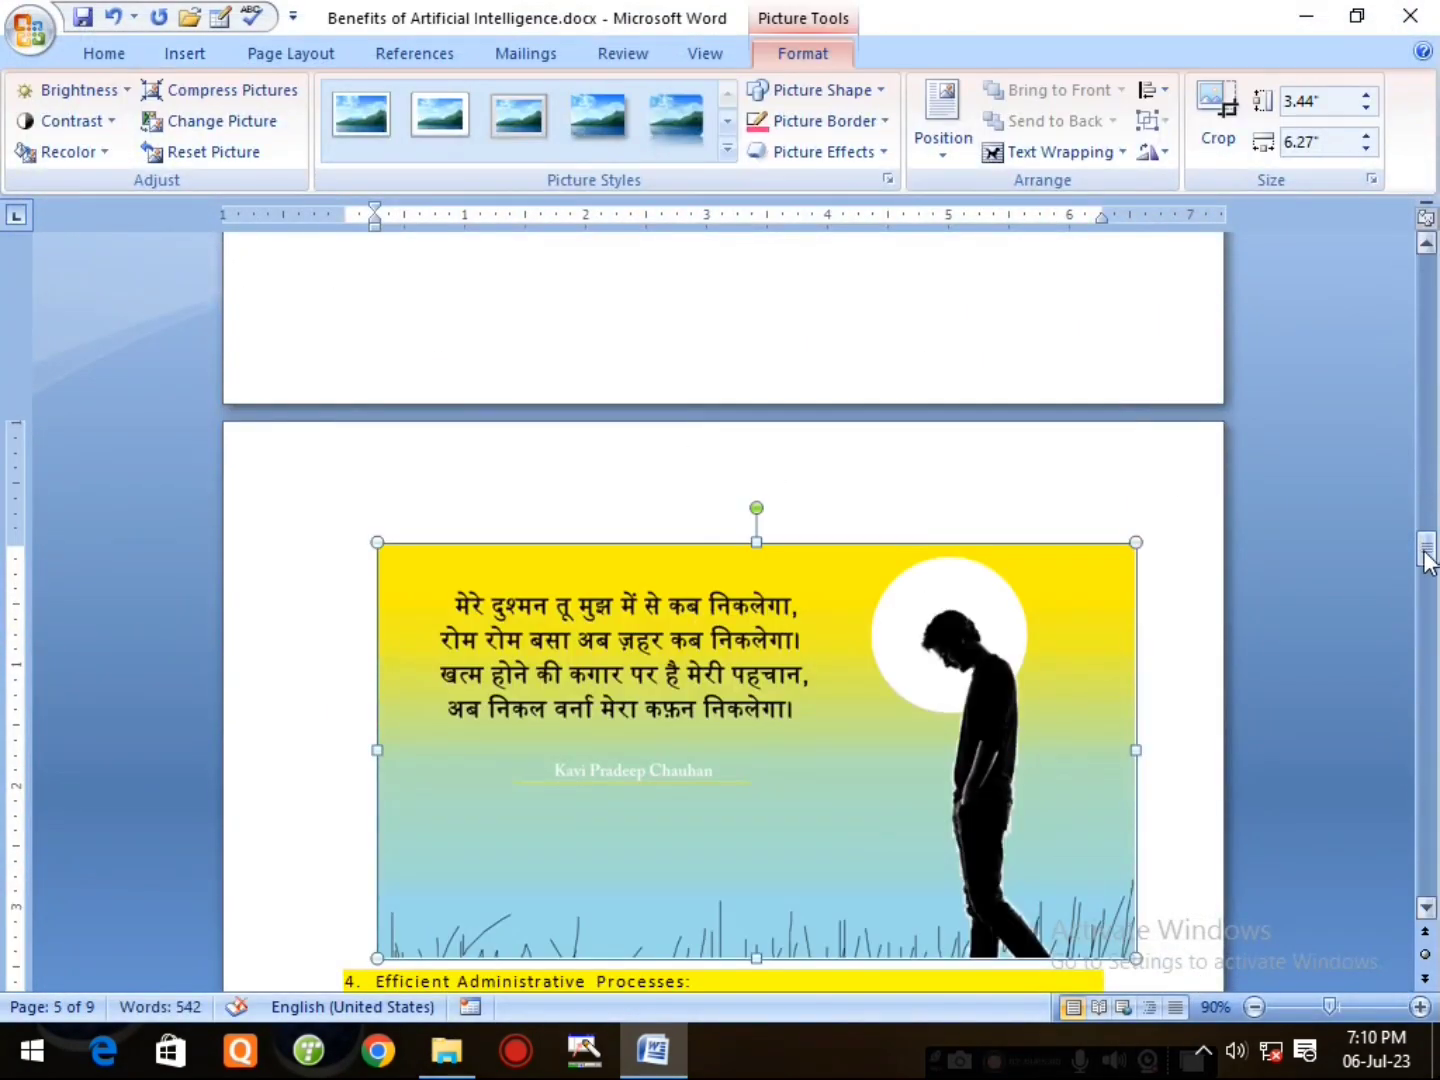
- Apply the first white-framed picture style to the inserted picture and set its brightness to +10 %
left_click_drag(1426, 556, 1424, 565)
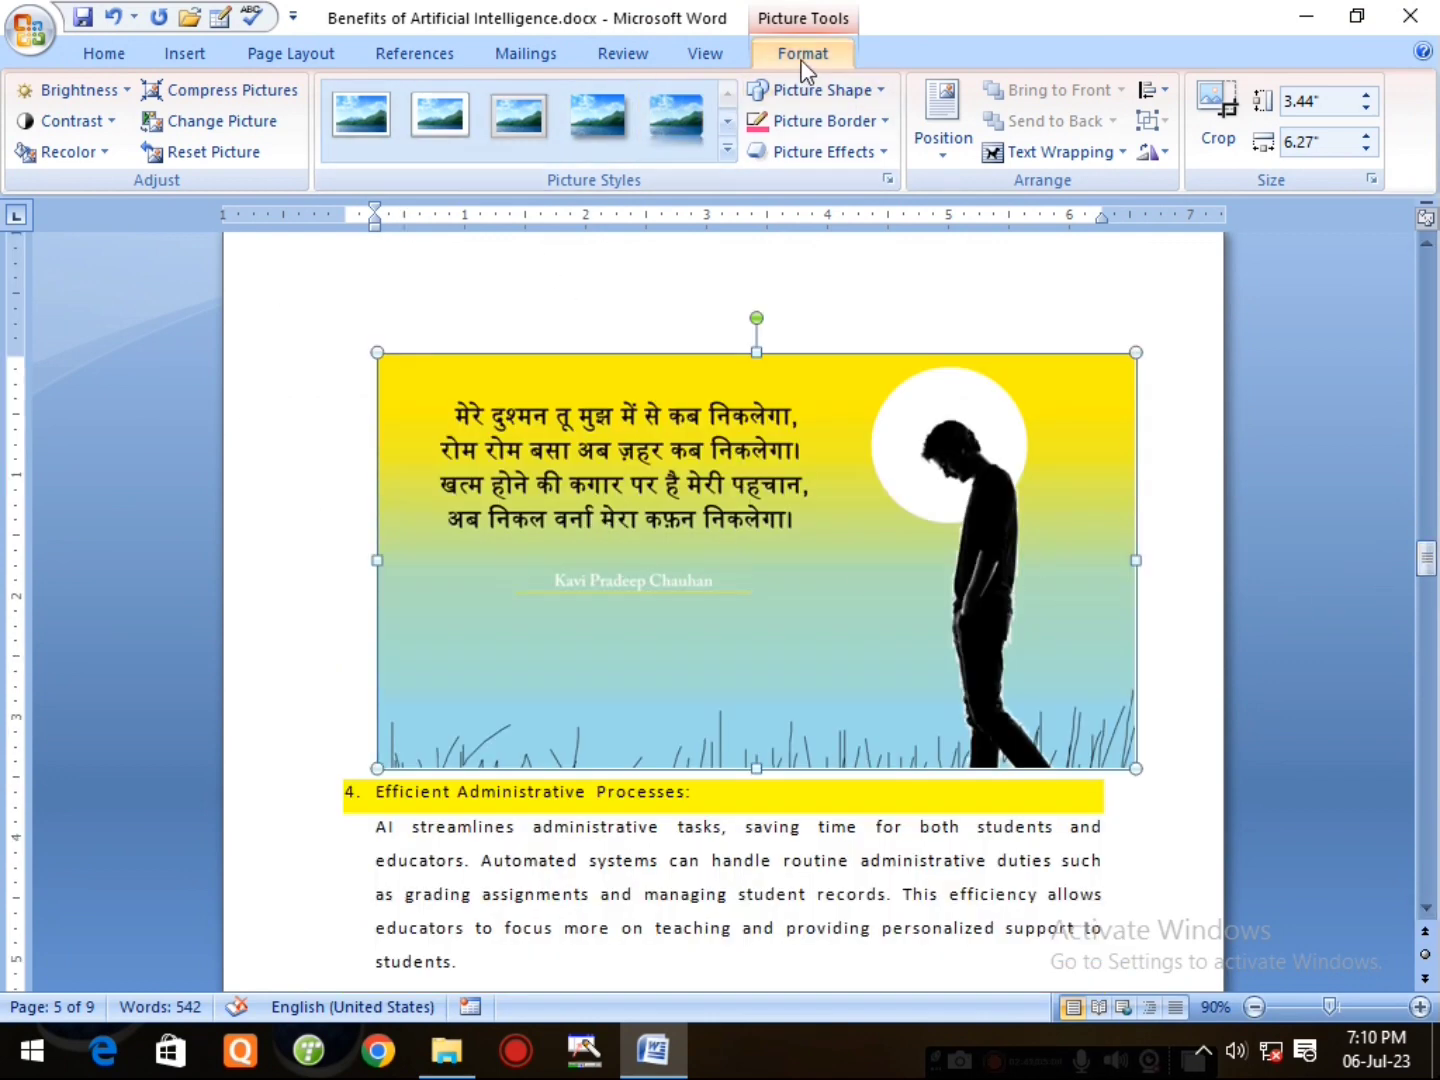
left_click(383, 141)
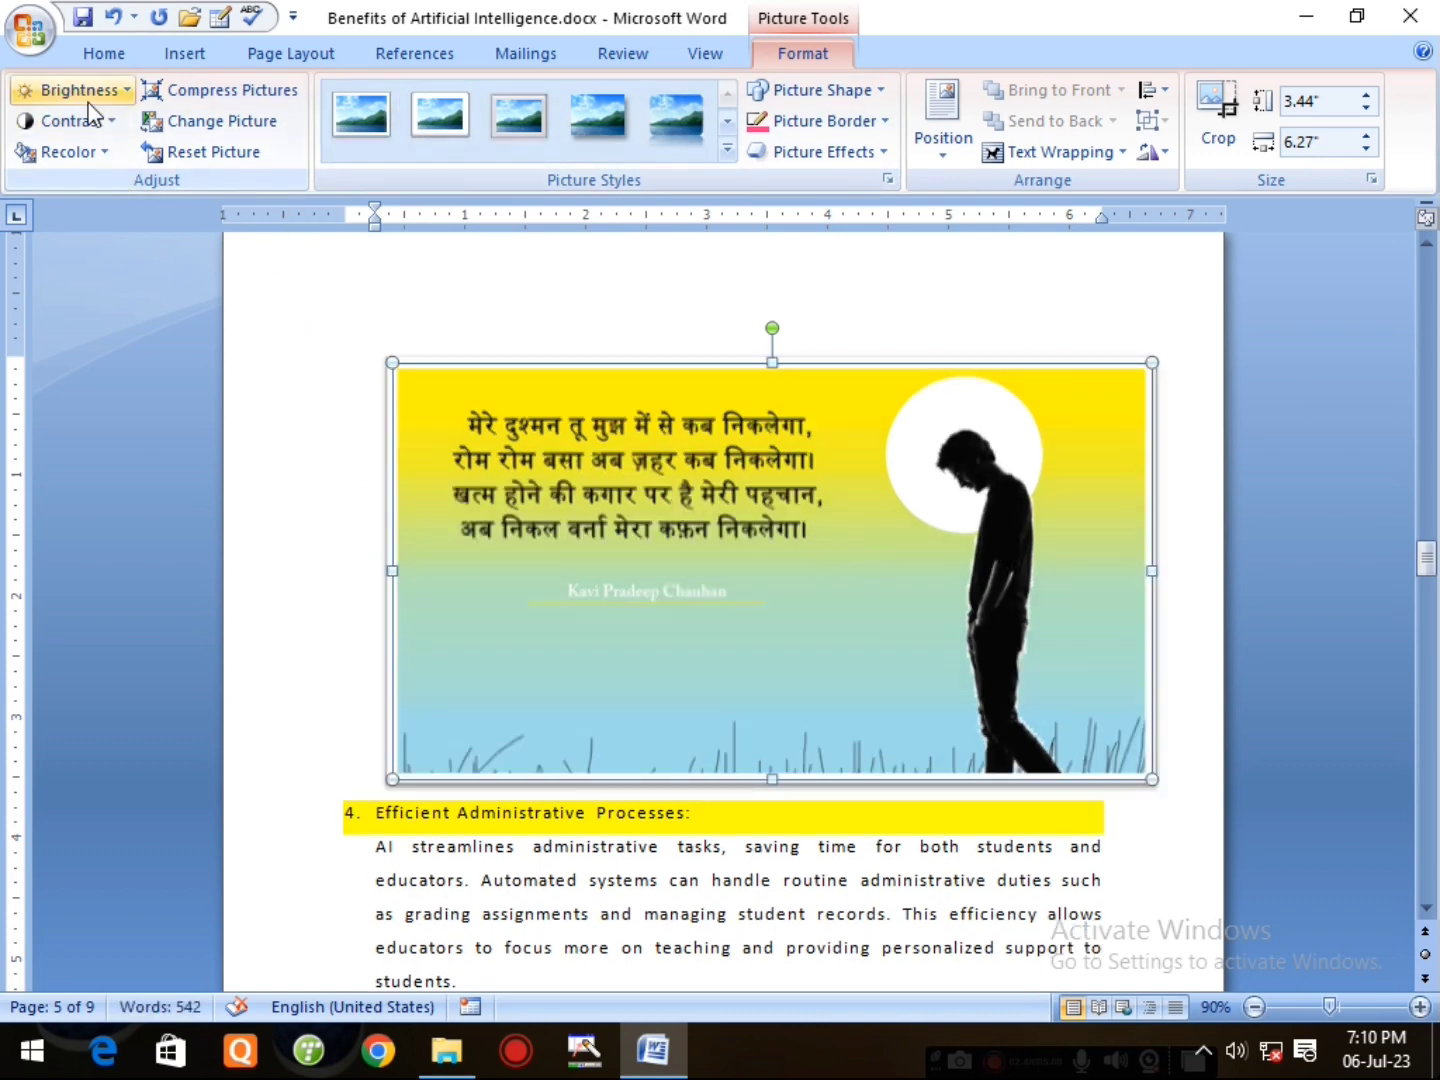
left_click(124, 91)
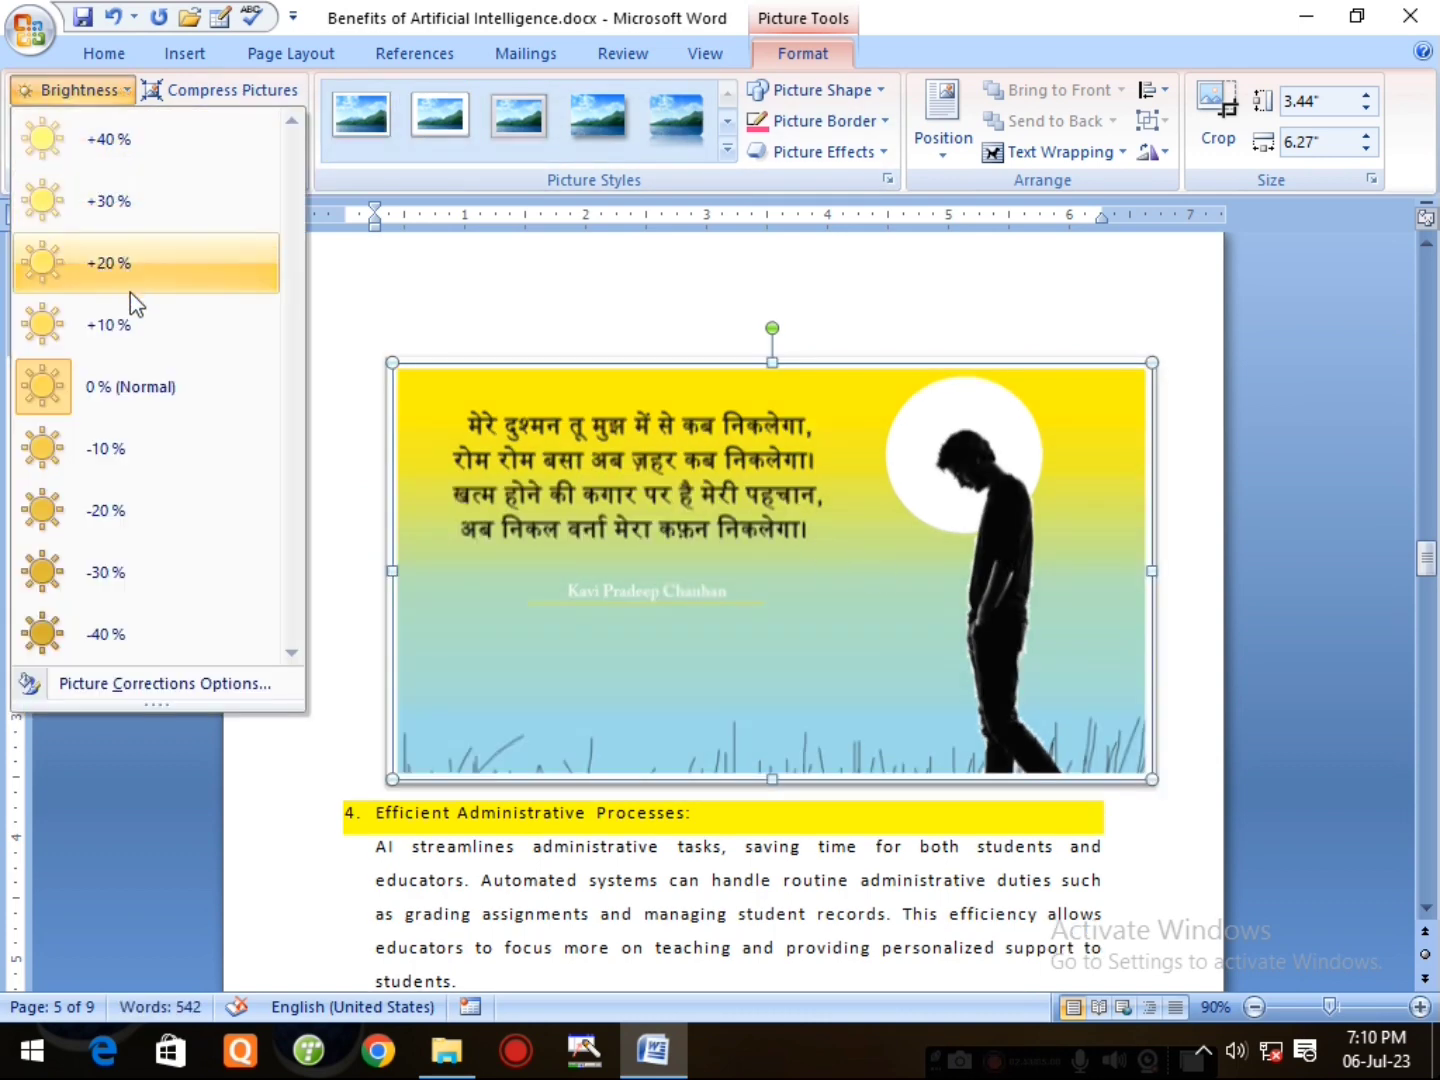
left_click(130, 325)
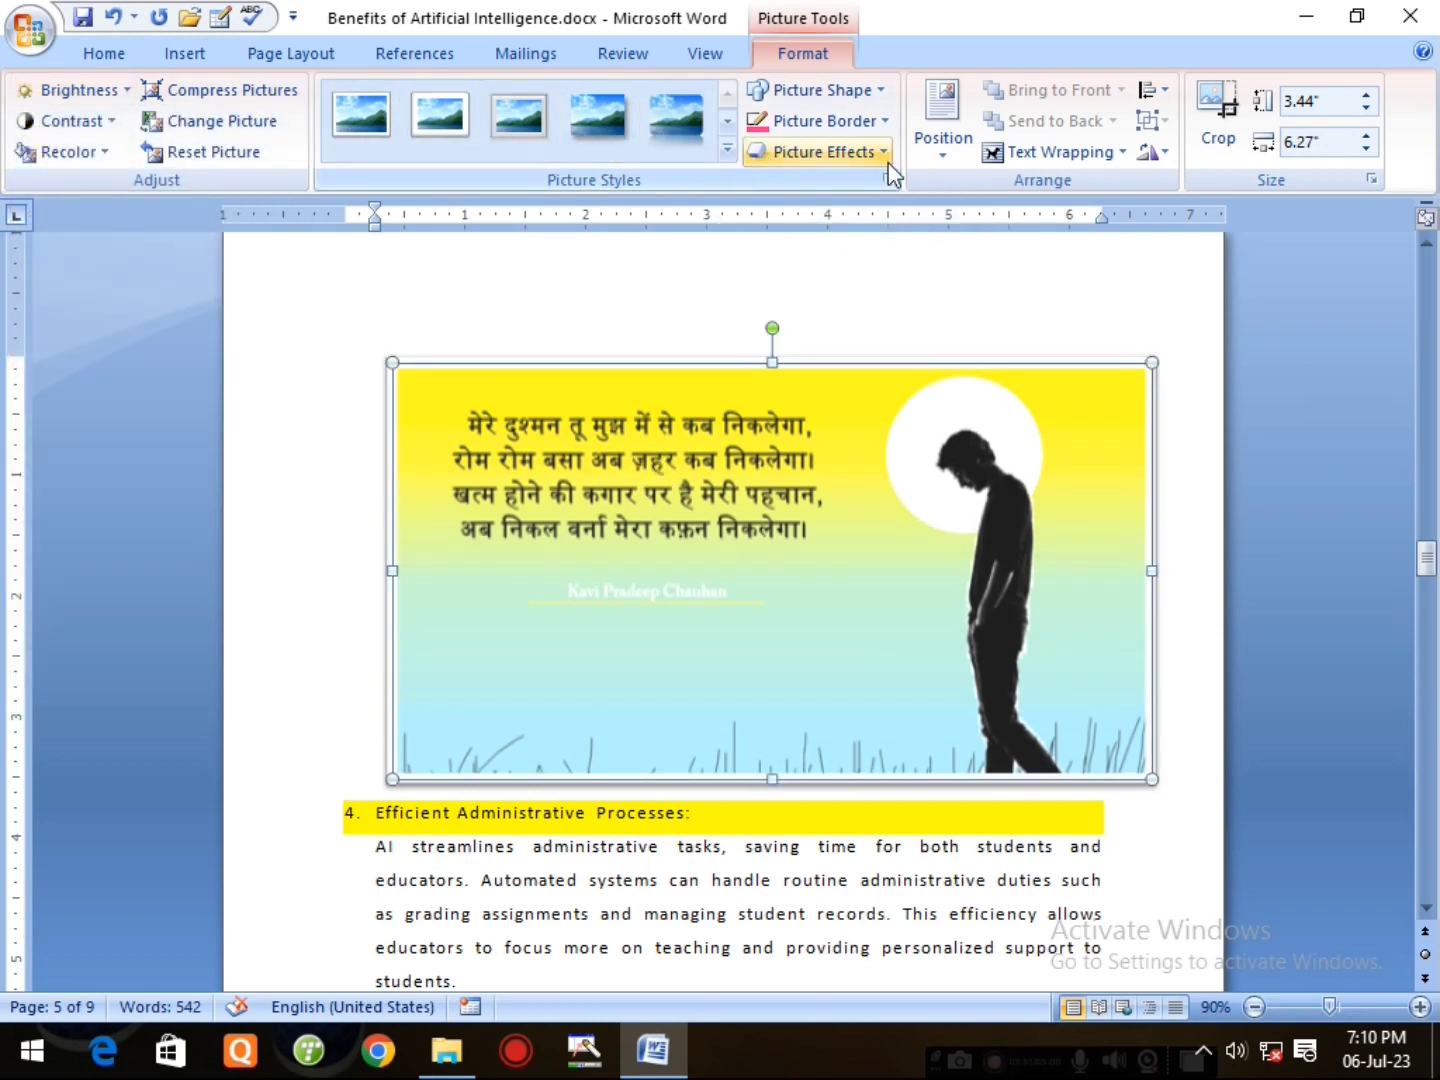
- Change the picture's shape to a parallelogram
left_click(883, 89)
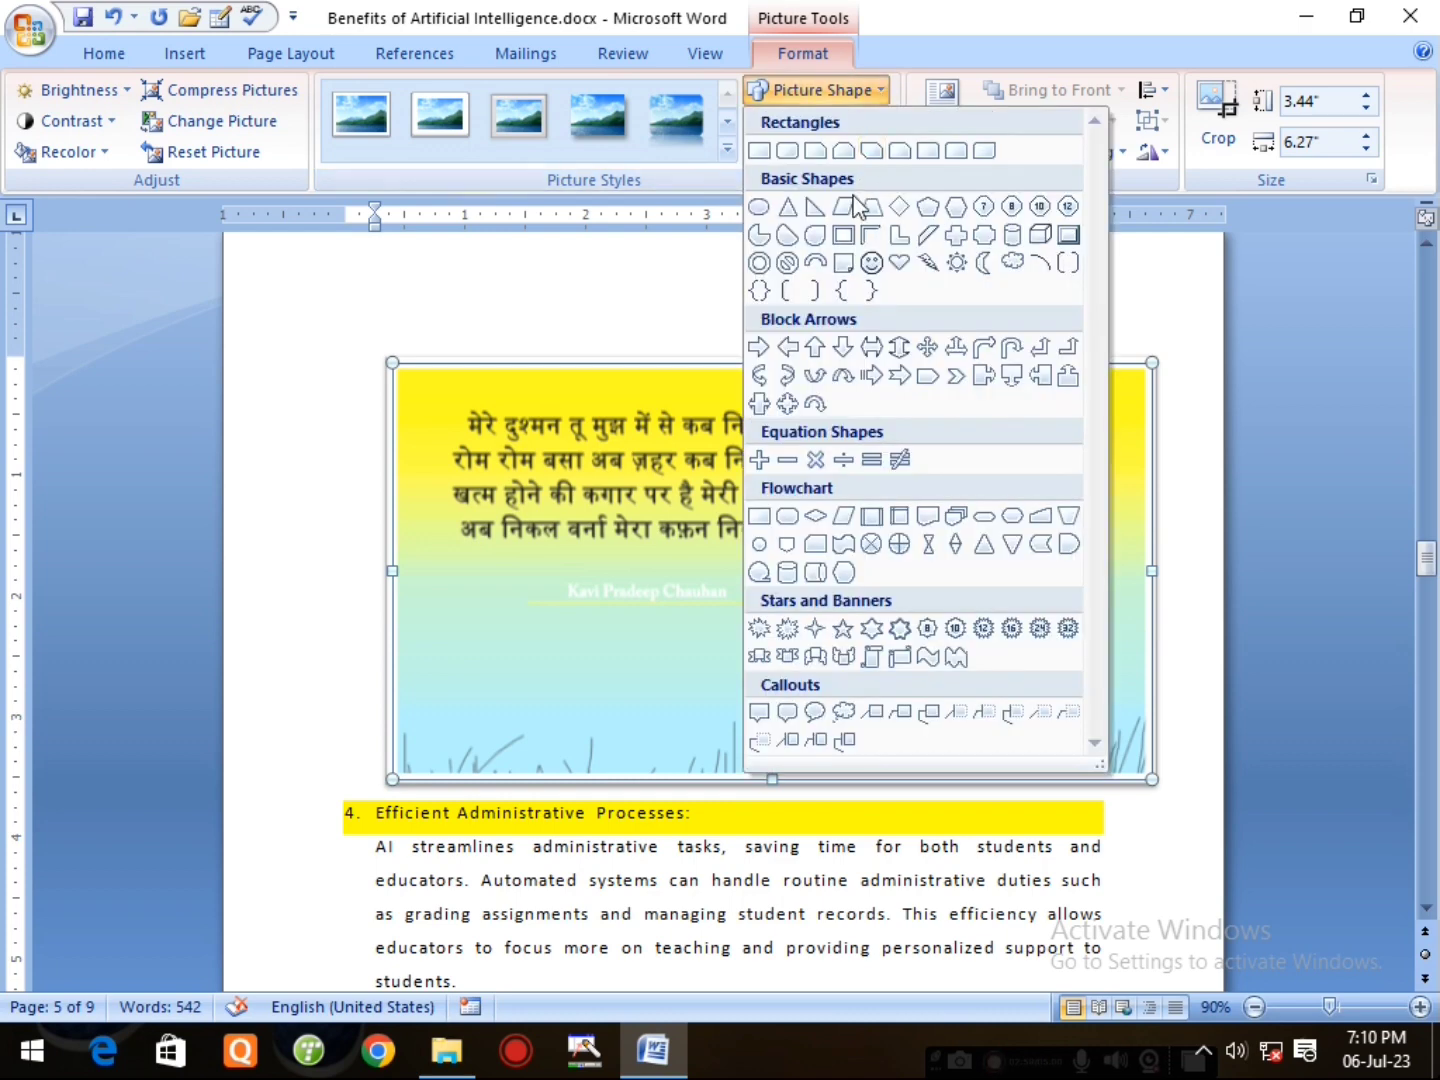
left_click(851, 204)
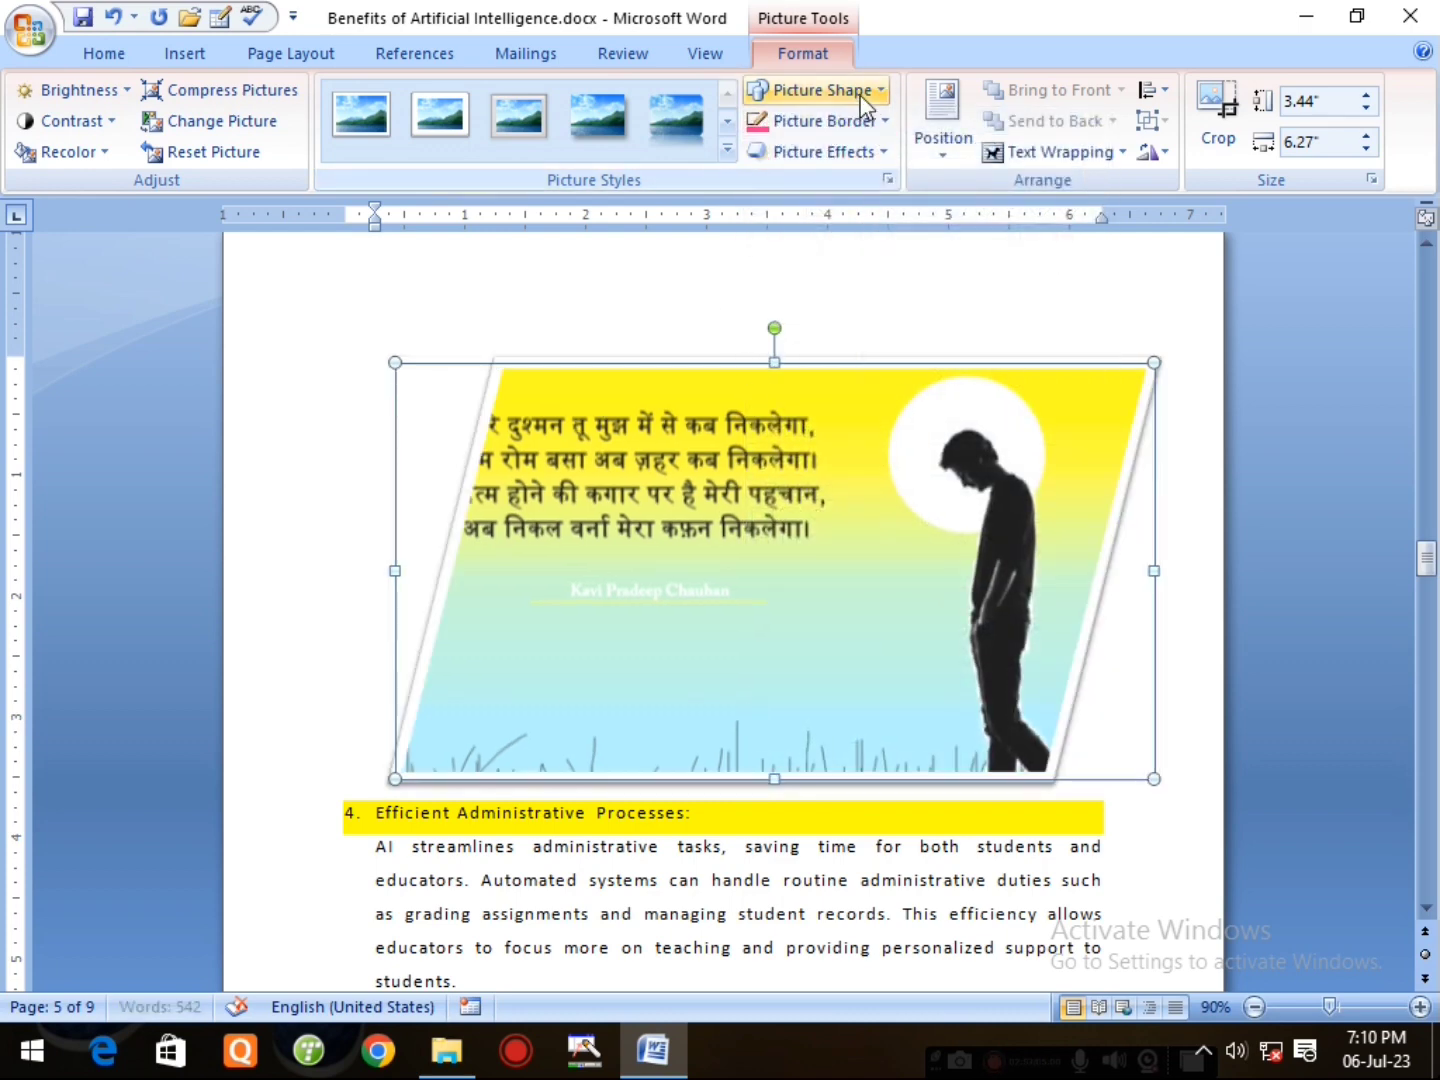
- Place the parallelogram picture in the middle centre of the page with text wrapping, deselecting it when done
left_click(942, 150)
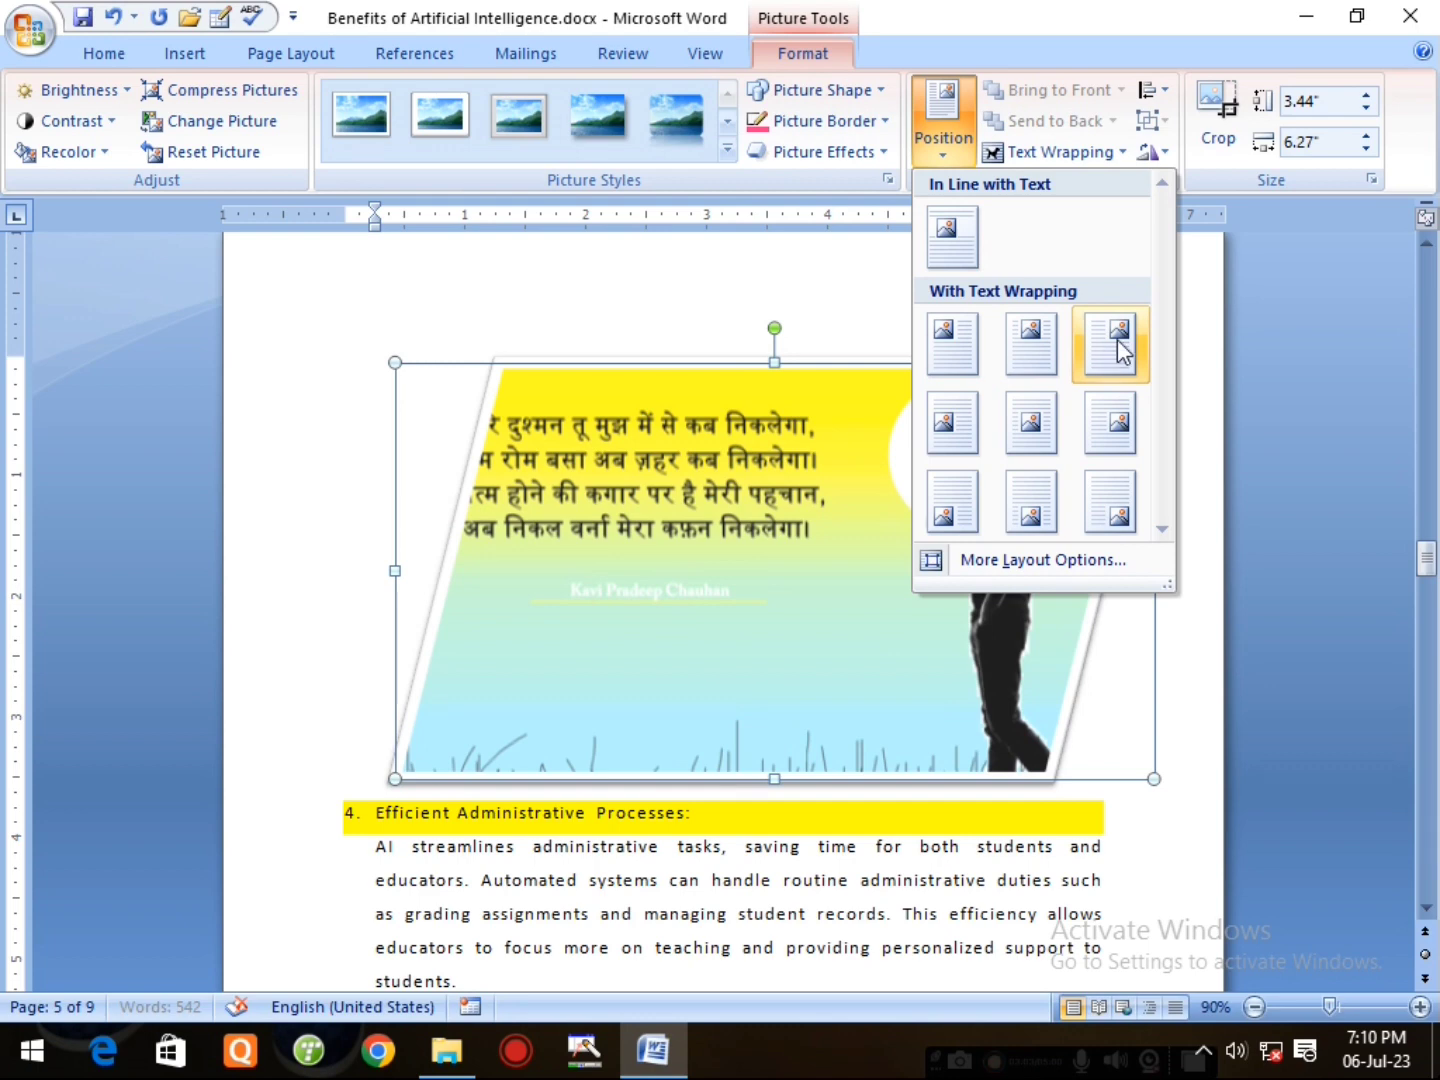
left_click(1118, 345)
left_click(940, 146)
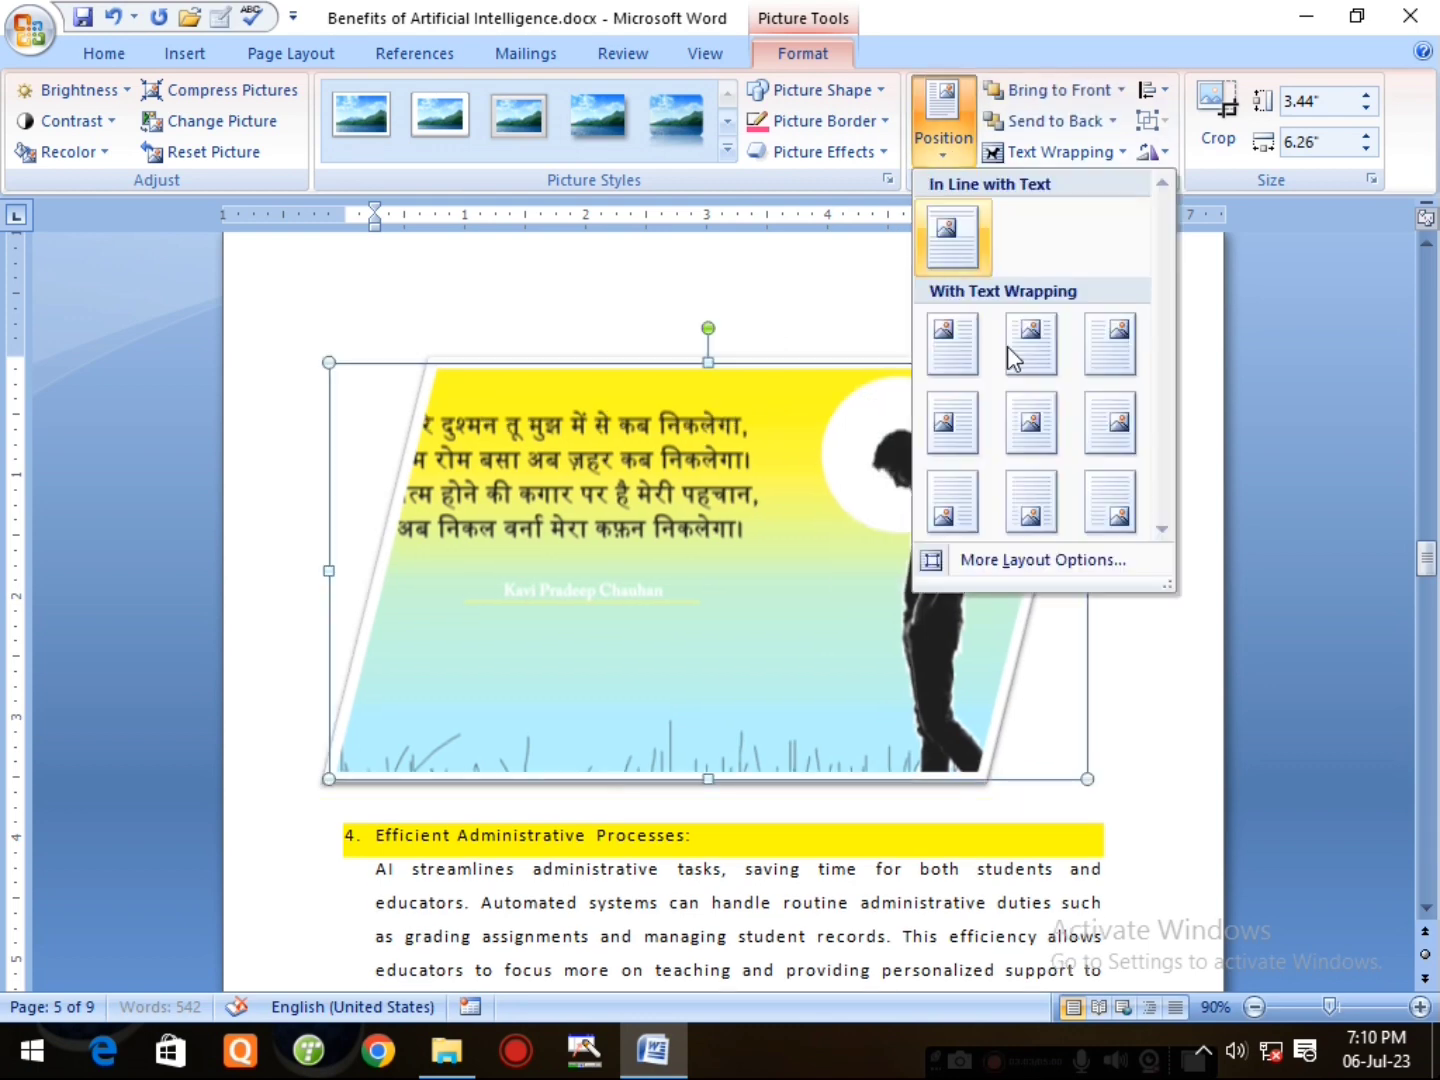
left_click(1031, 415)
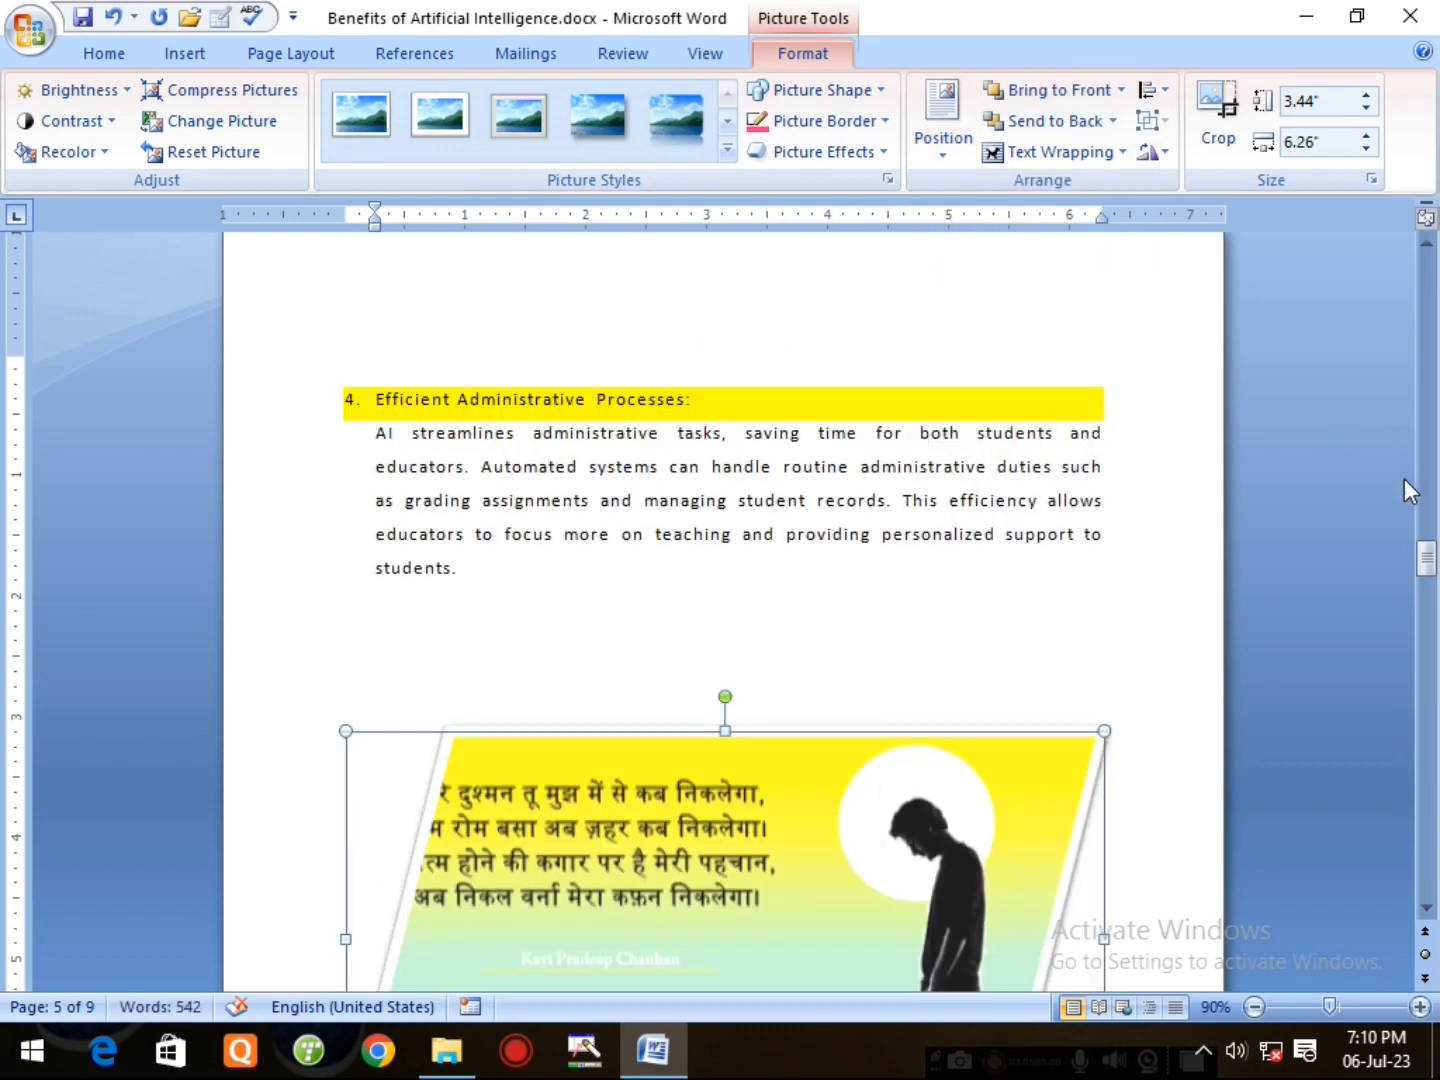
left_click_drag(1427, 558, 1427, 578)
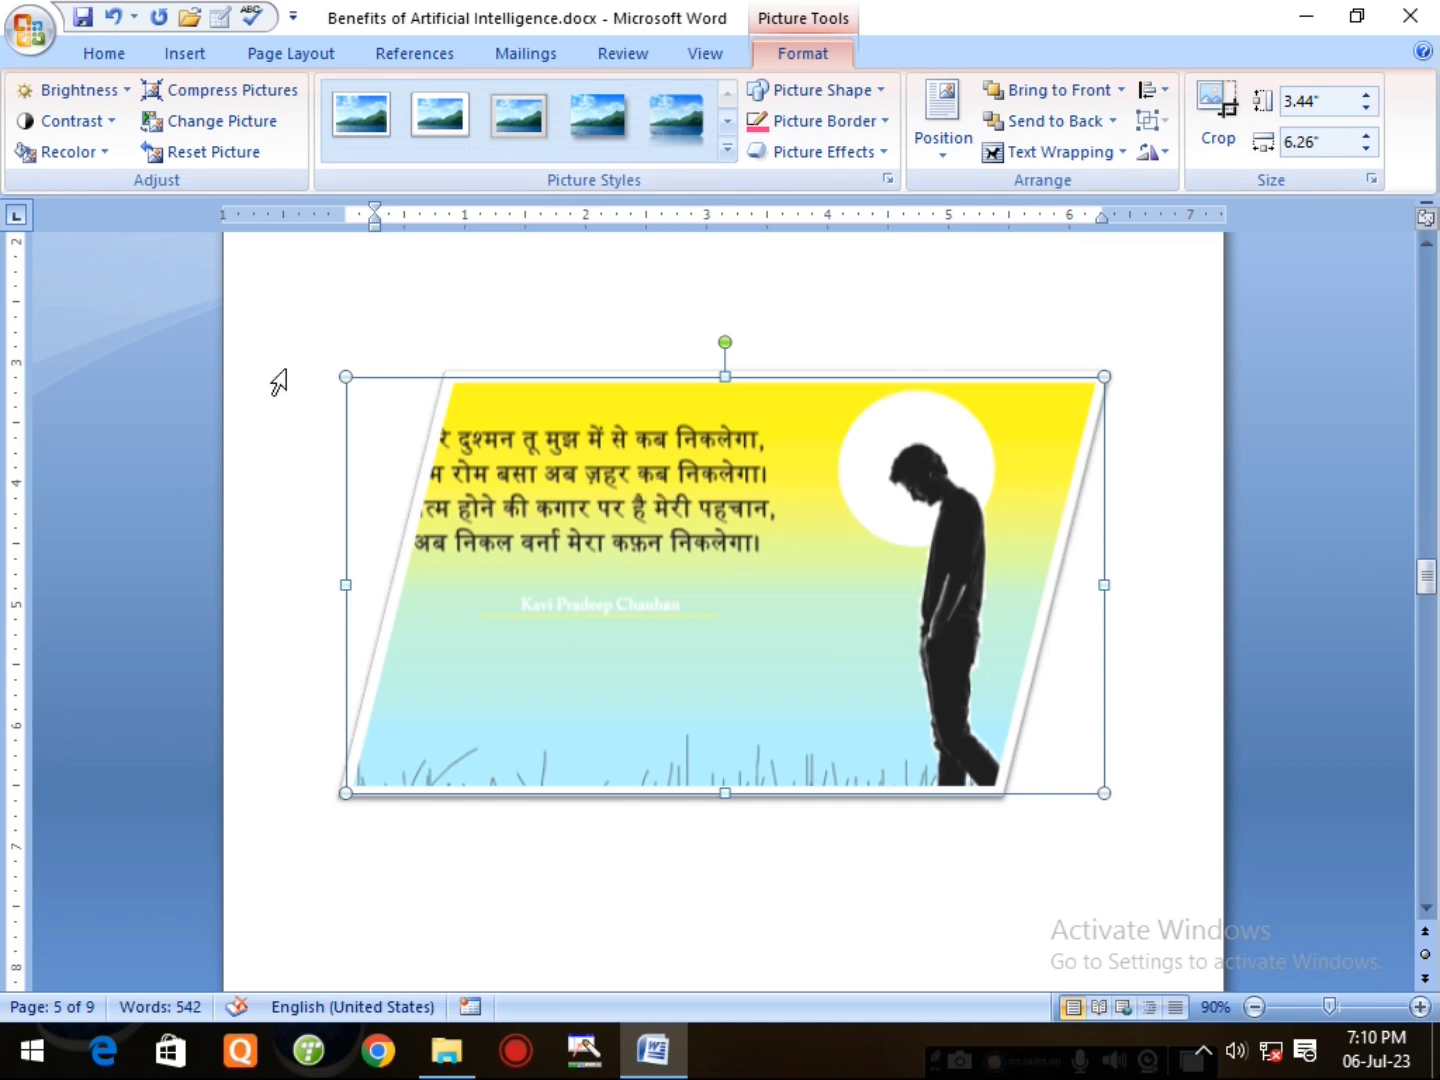
left_click(188, 55)
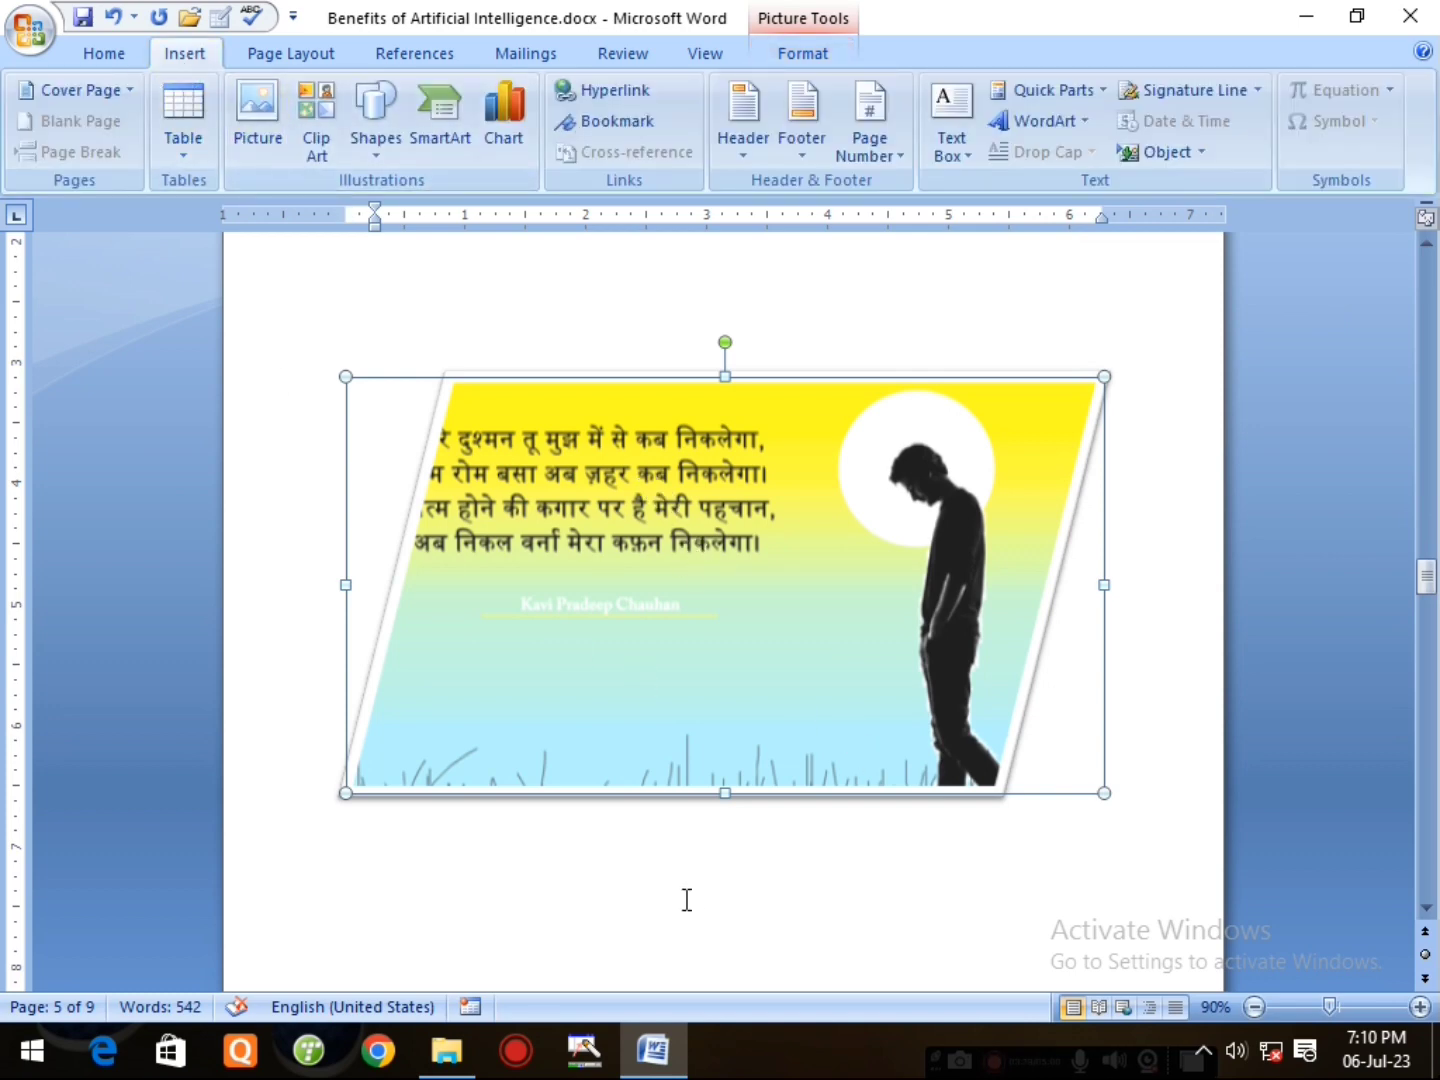
left_click(499, 900)
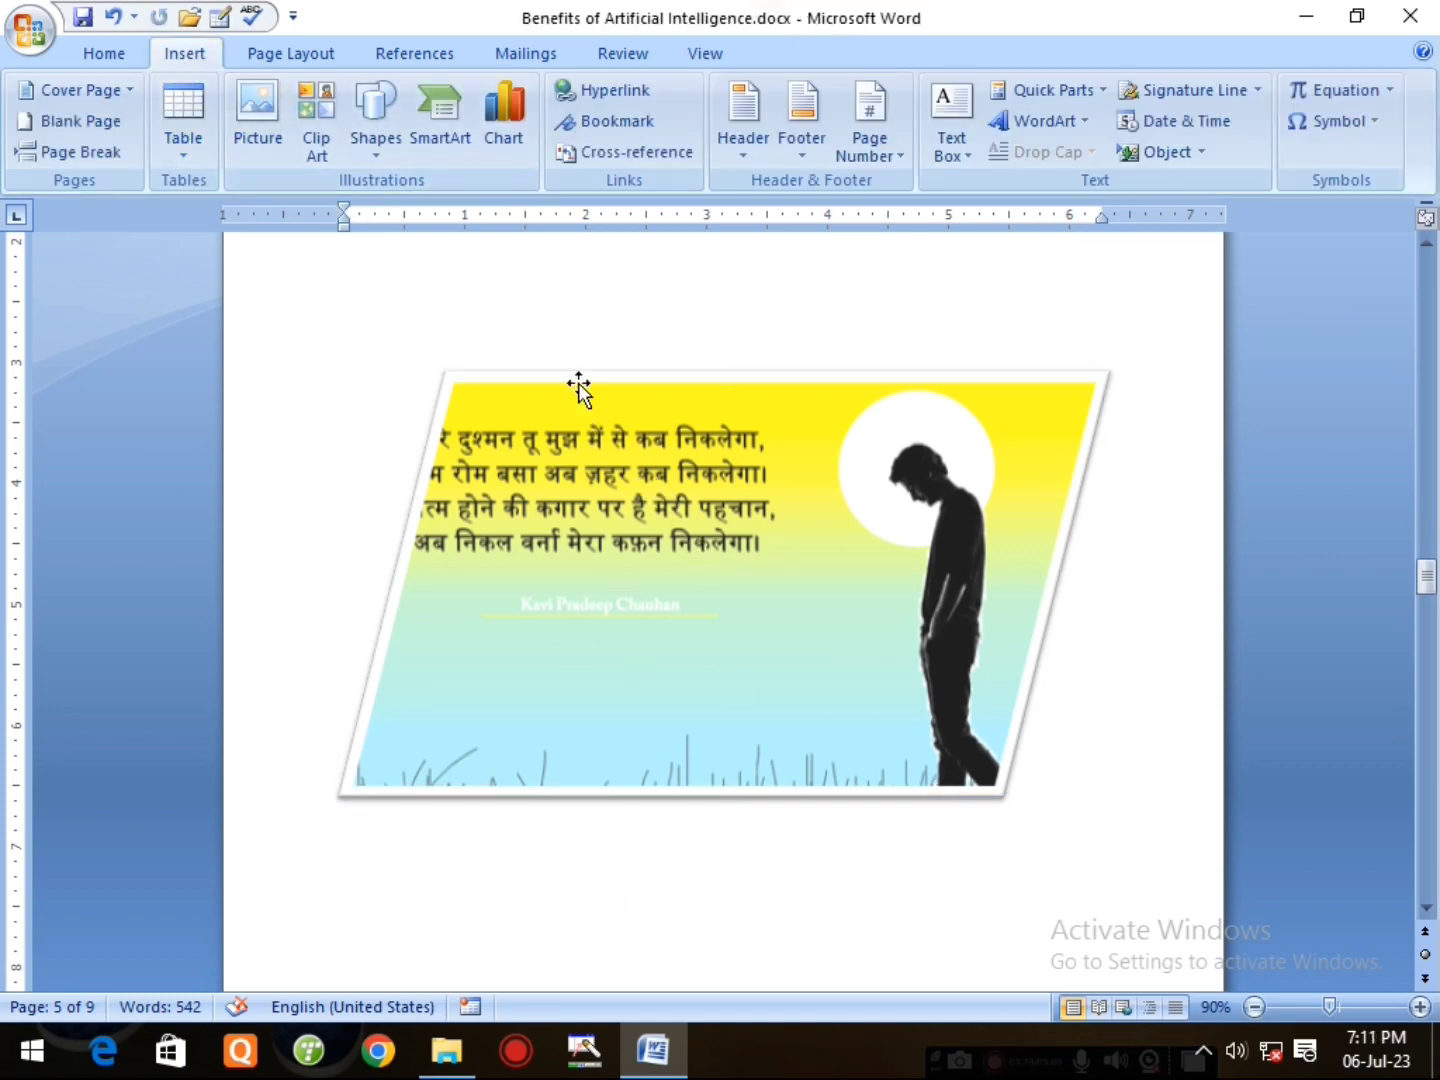
- Search the clip art for "Computer" with the insertion point below the "3. Enhanced Accessibility" paragraph
key("Down")
scroll(450, 826, "down", 2)
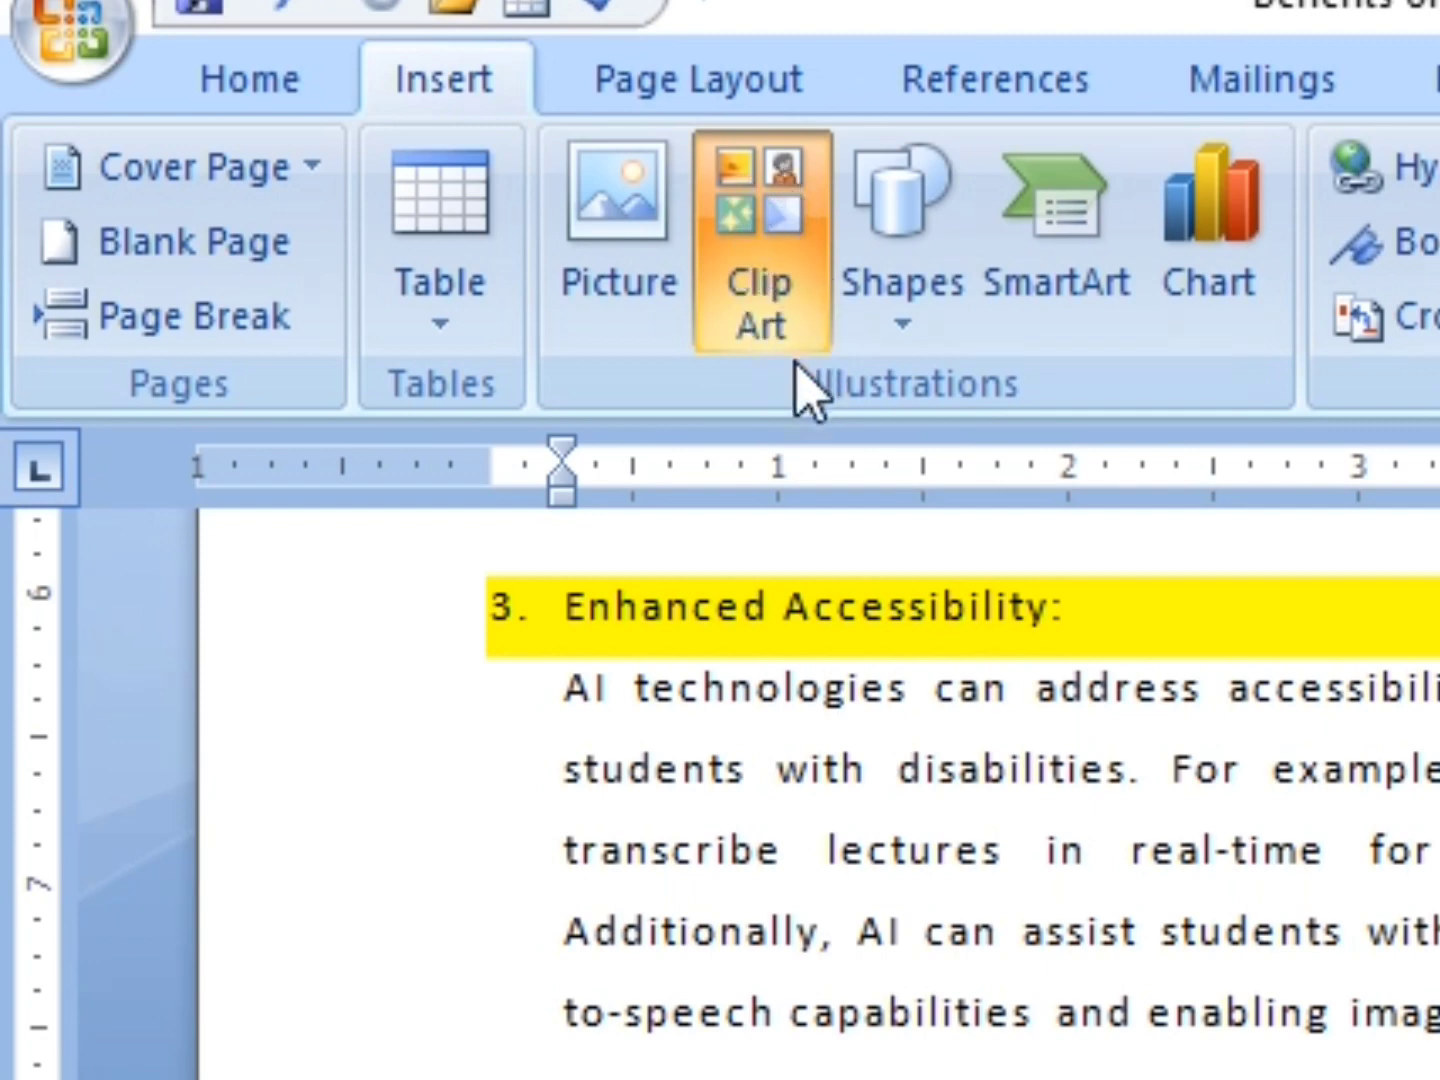
left_click(770, 240)
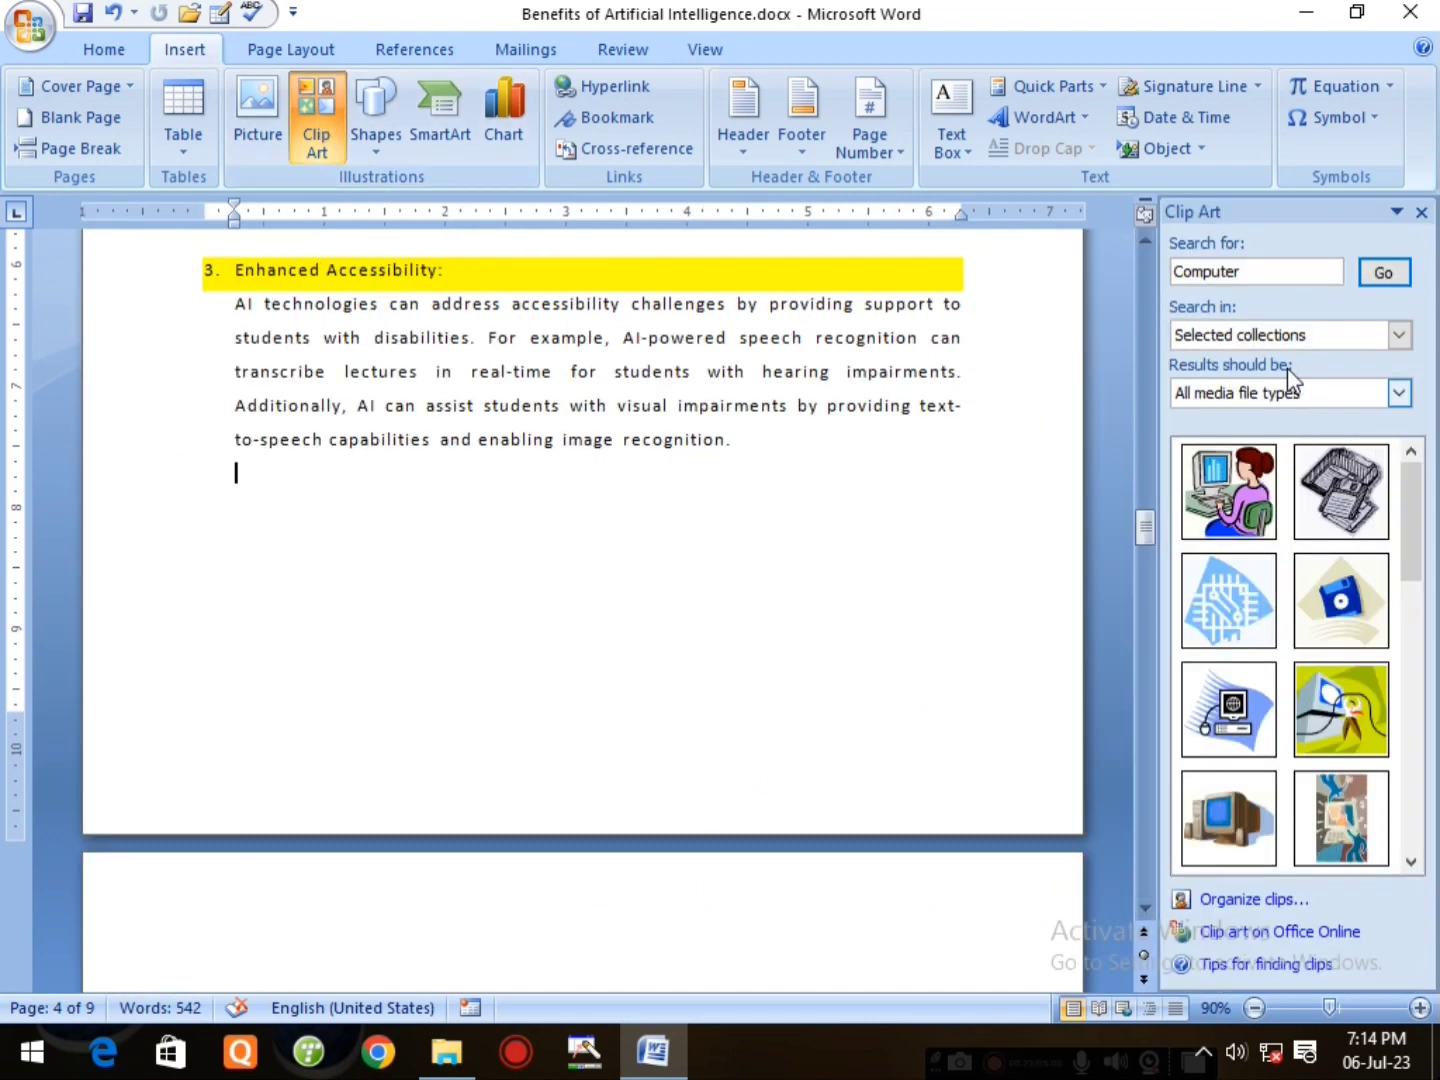
left_click(1272, 273)
key("BackSpace")
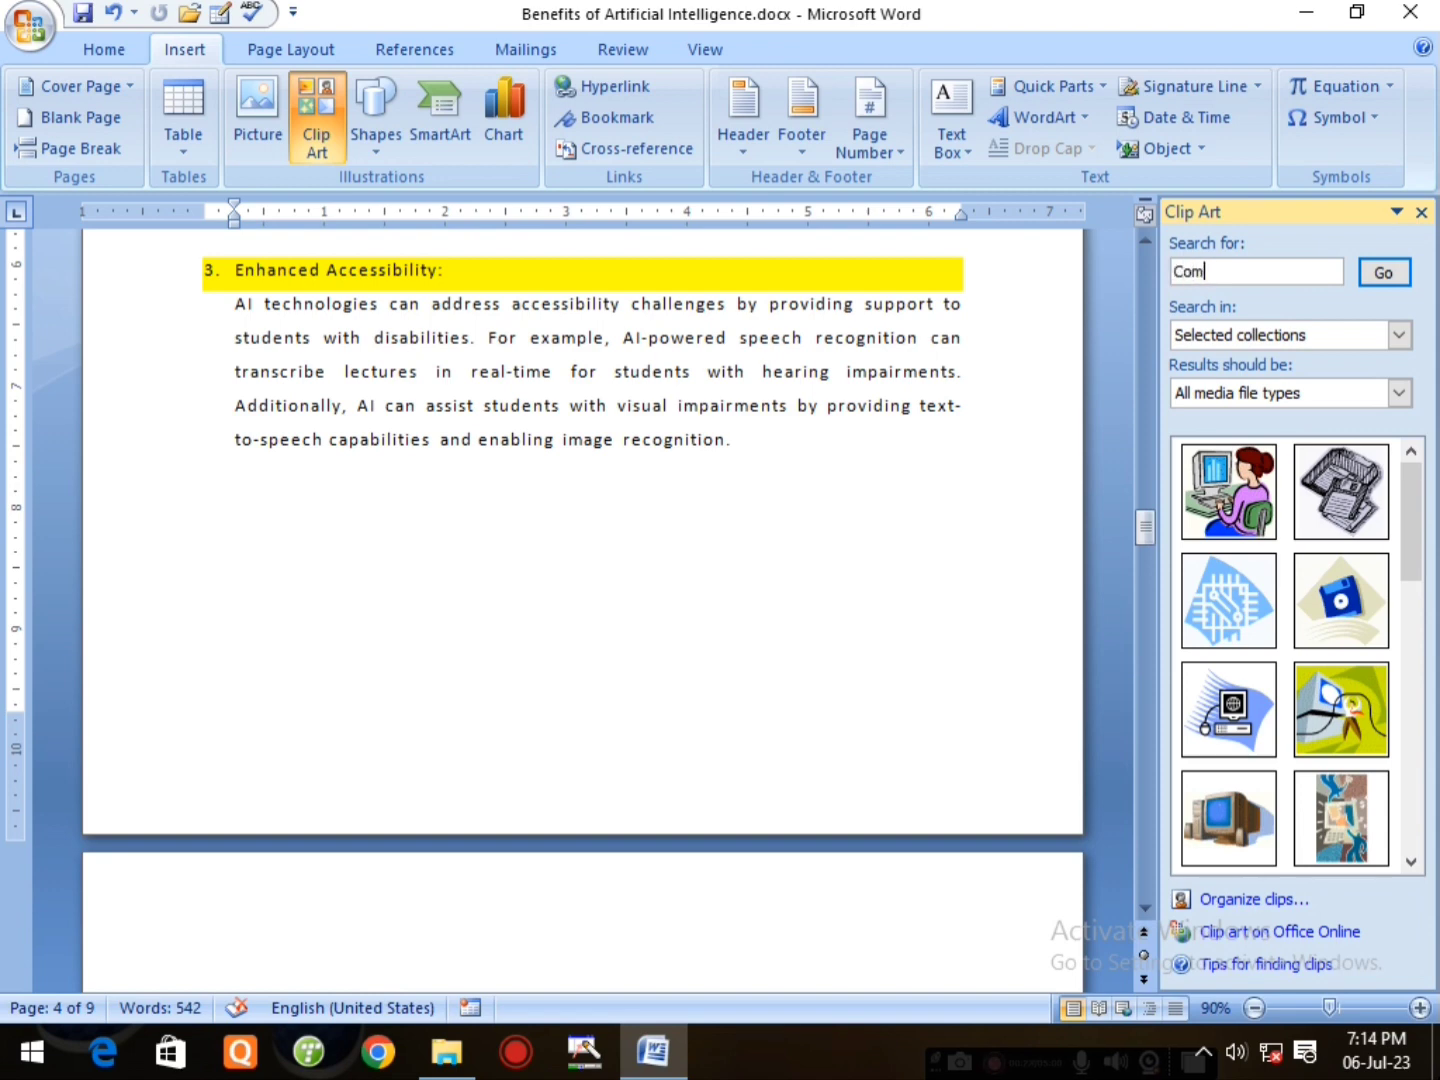
left_click(1363, 281)
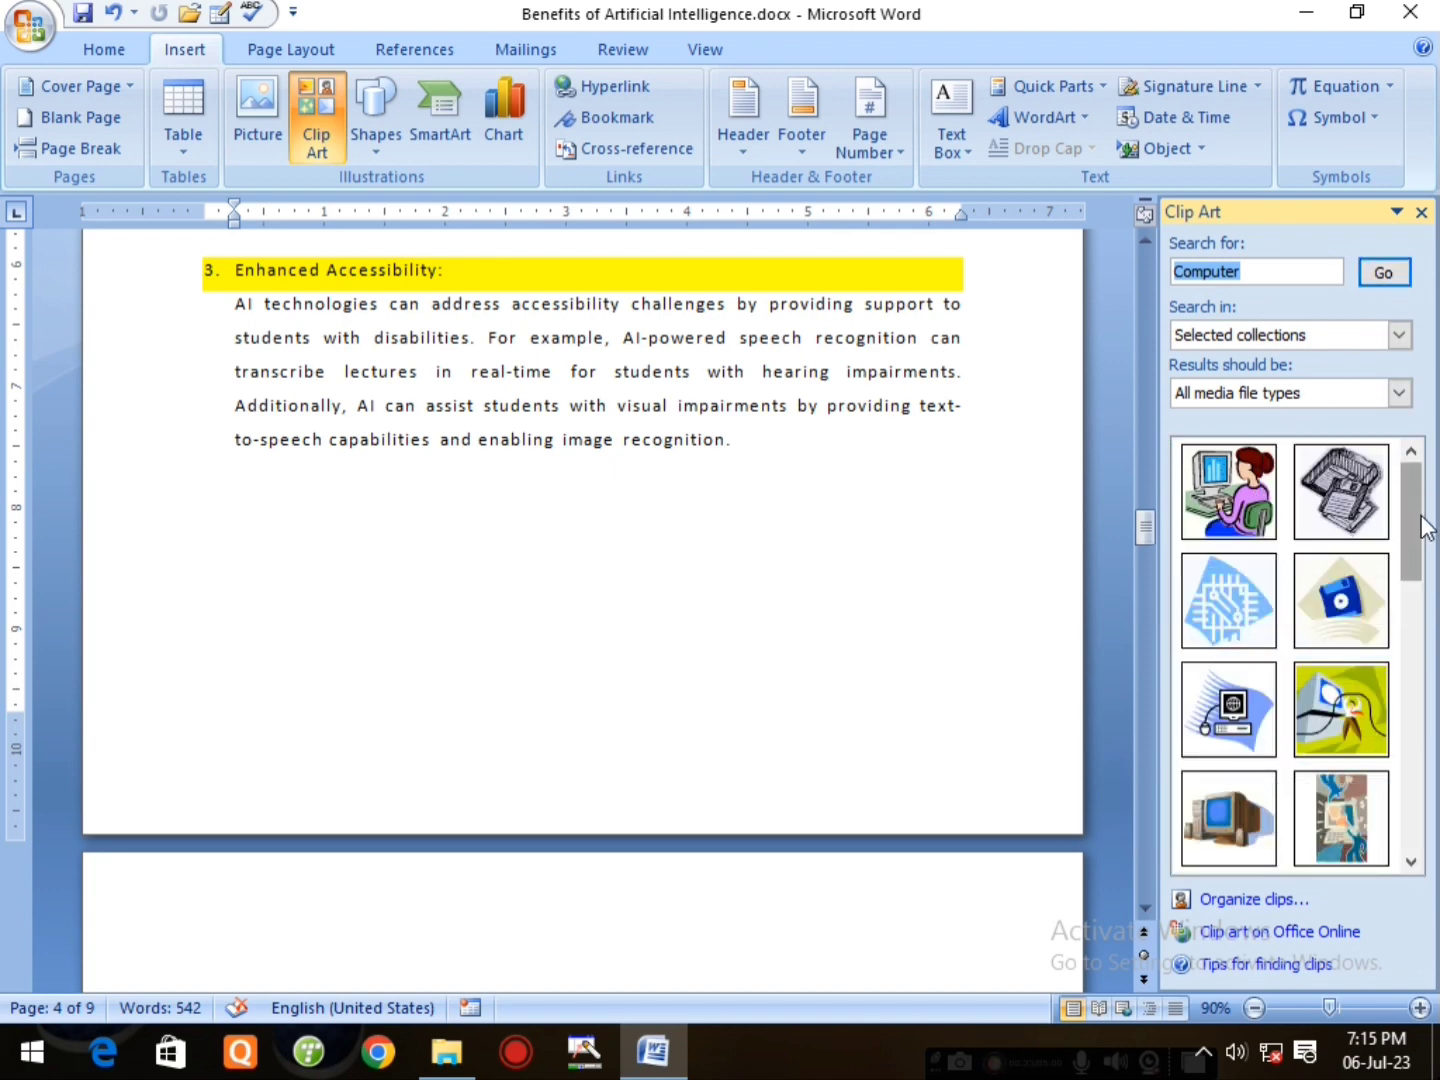
- Insert the brown desktop computer clip below the "3. Enhanced Accessibility" paragraph and enlarge it to about 1.66" high by 2.72" wide
scroll(1418, 545, "down", 2)
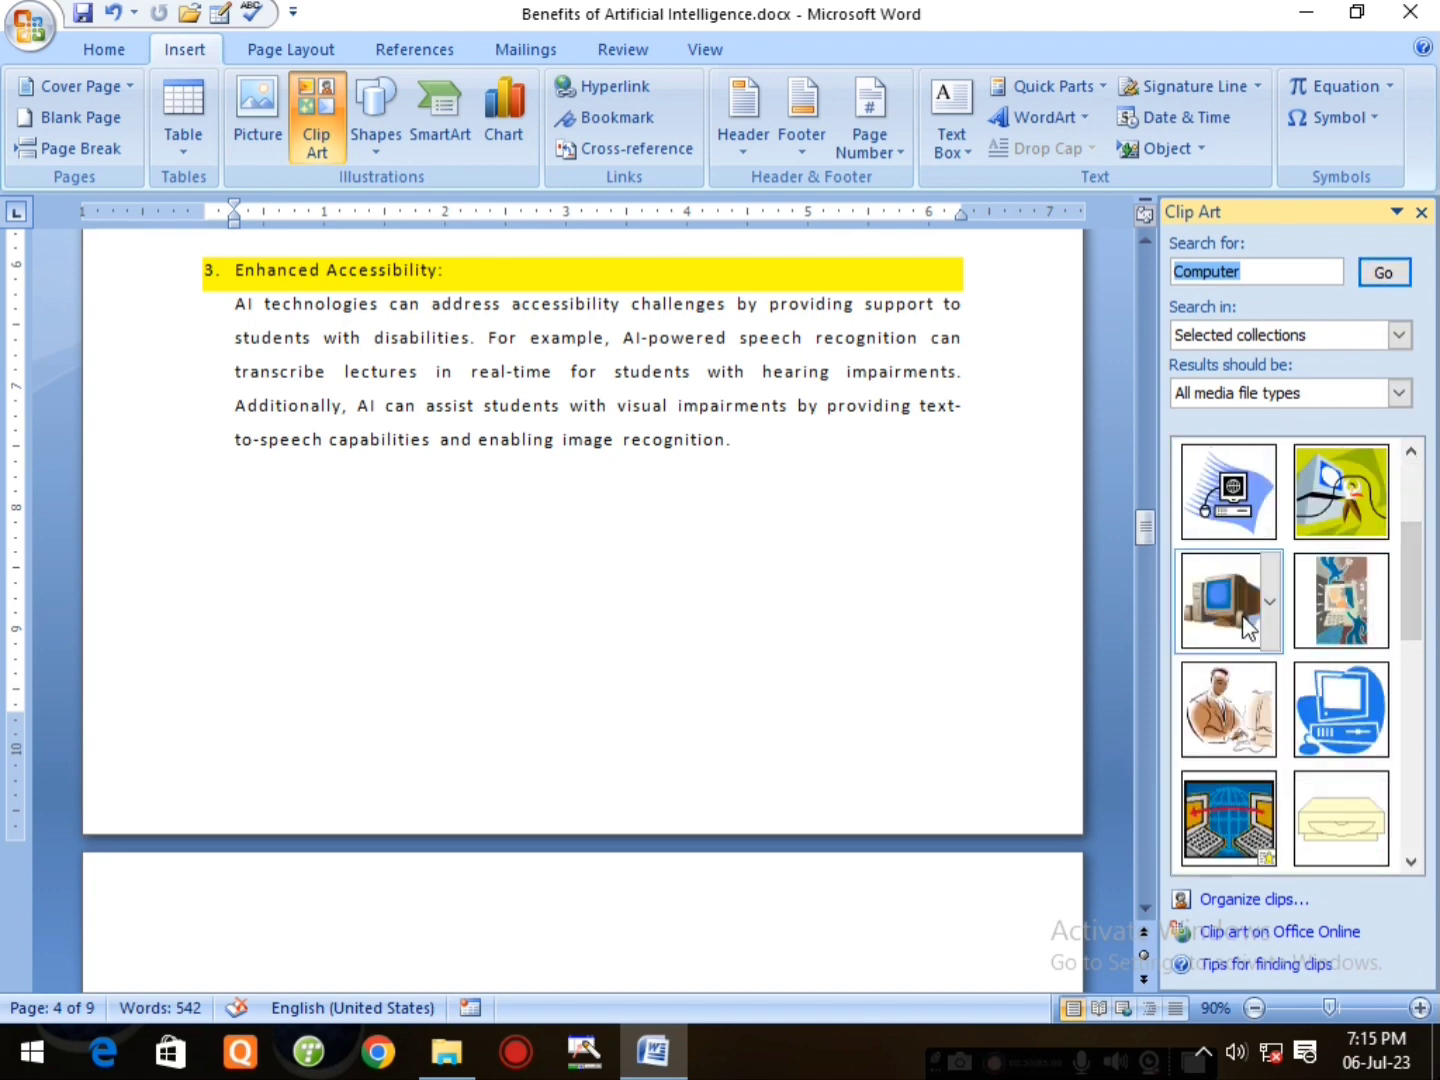
left_click(1240, 618)
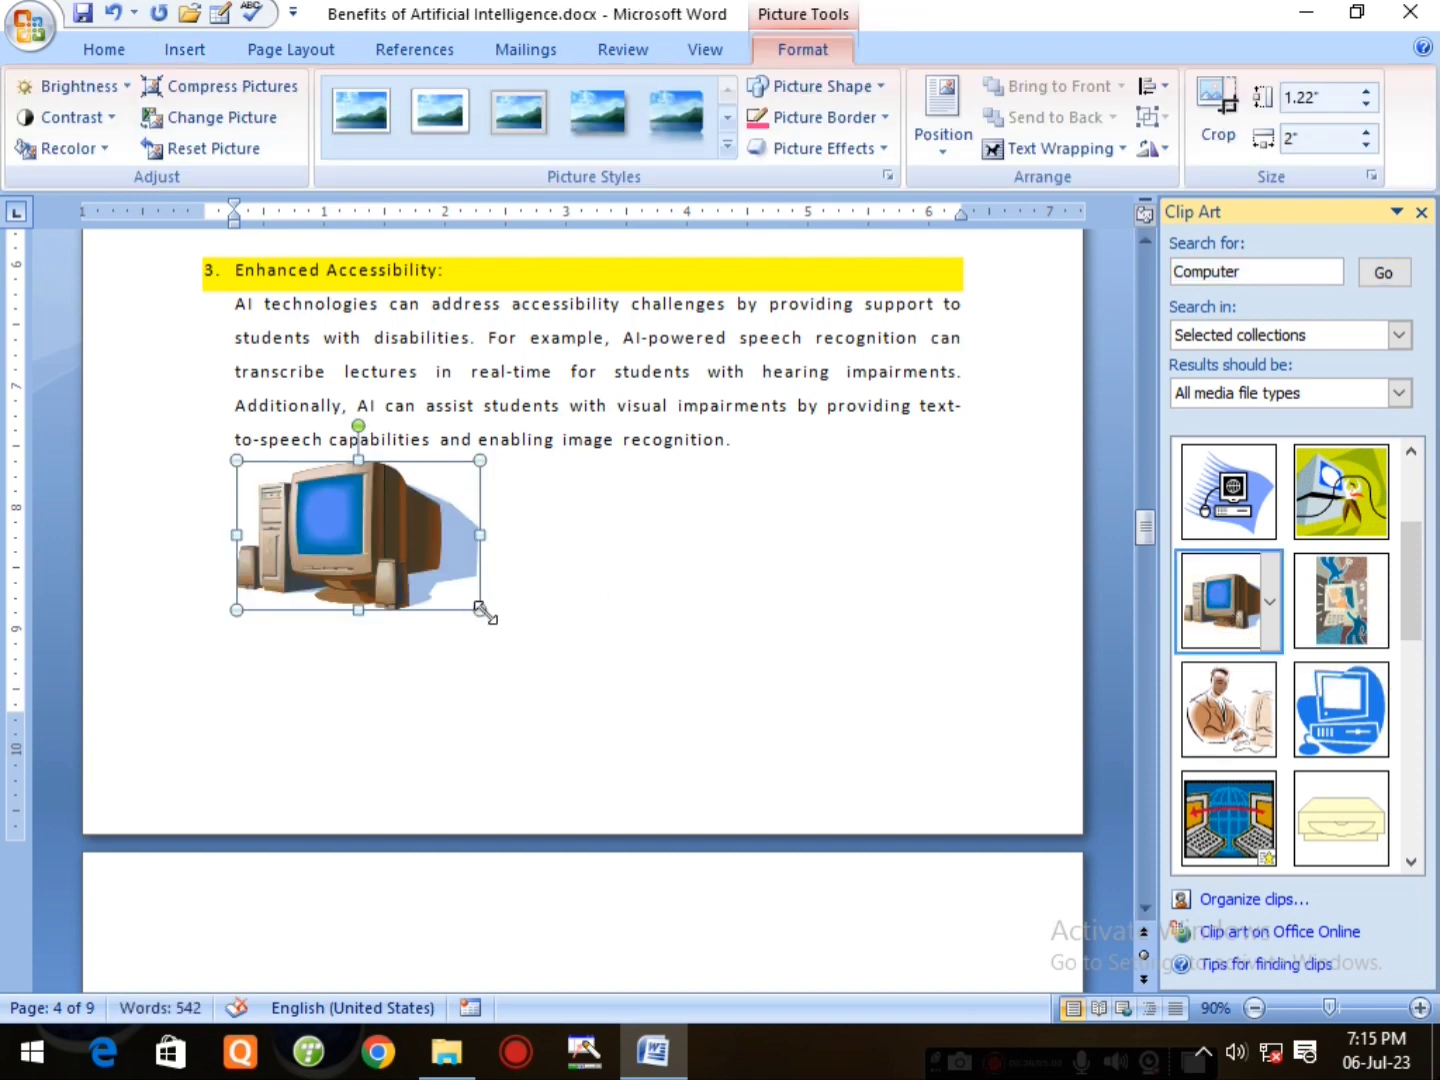
left_click_drag(481, 609, 568, 663)
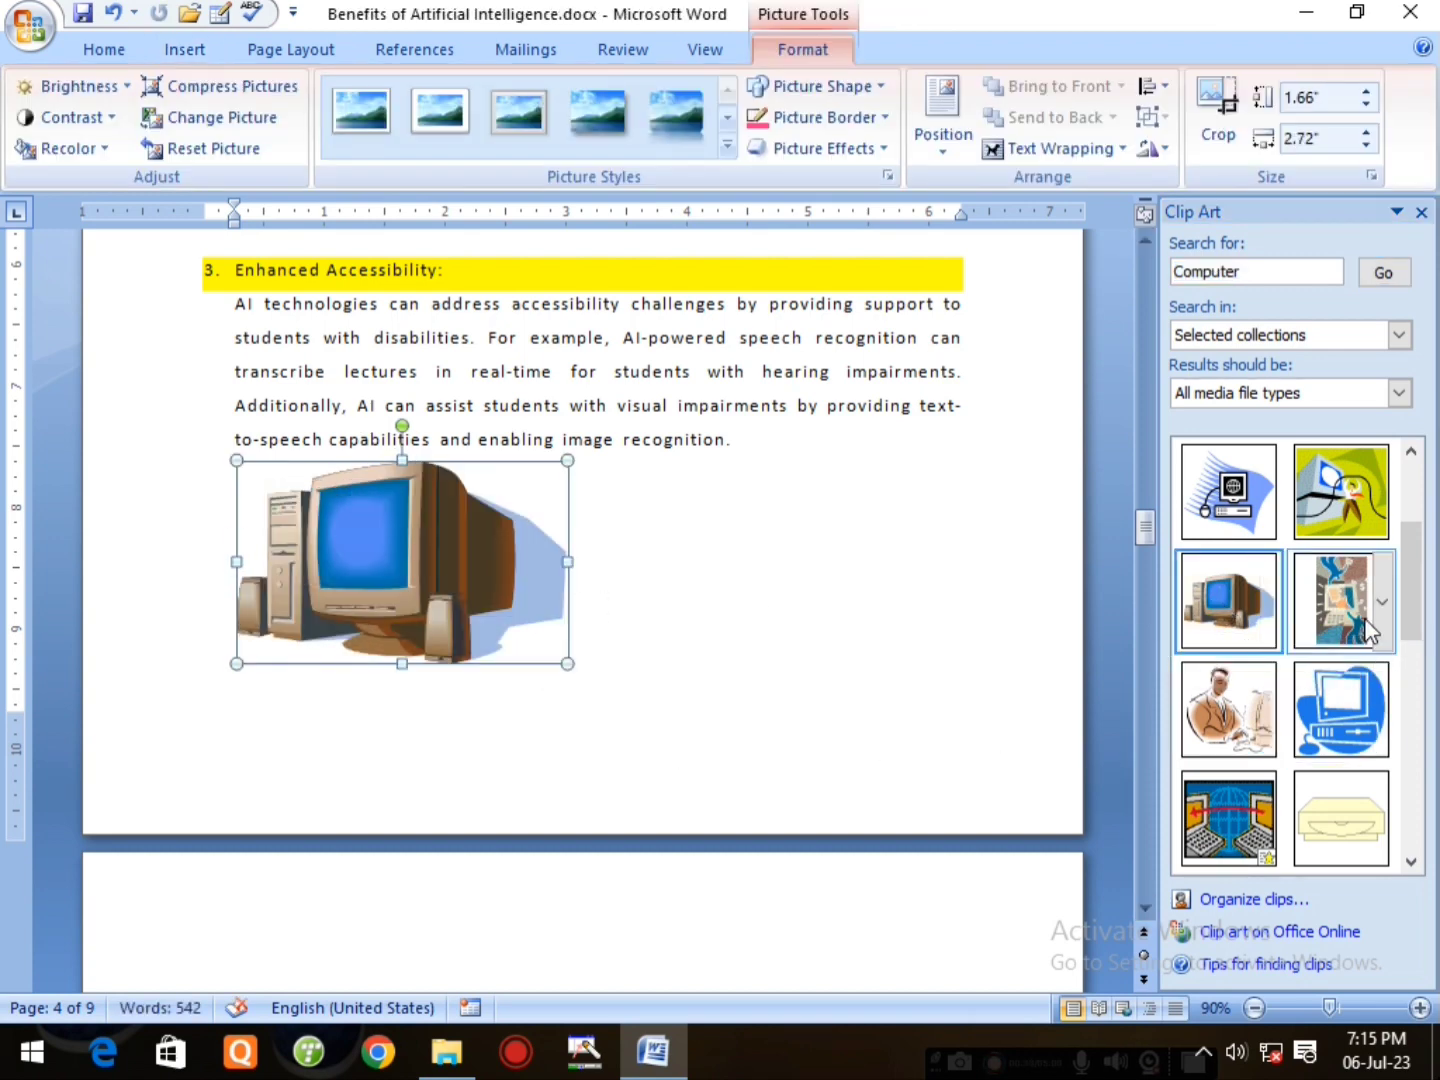
- Insert the clip of the woman working at a computer beside the desktop computer clip
scroll(1364, 622, "down", 1)
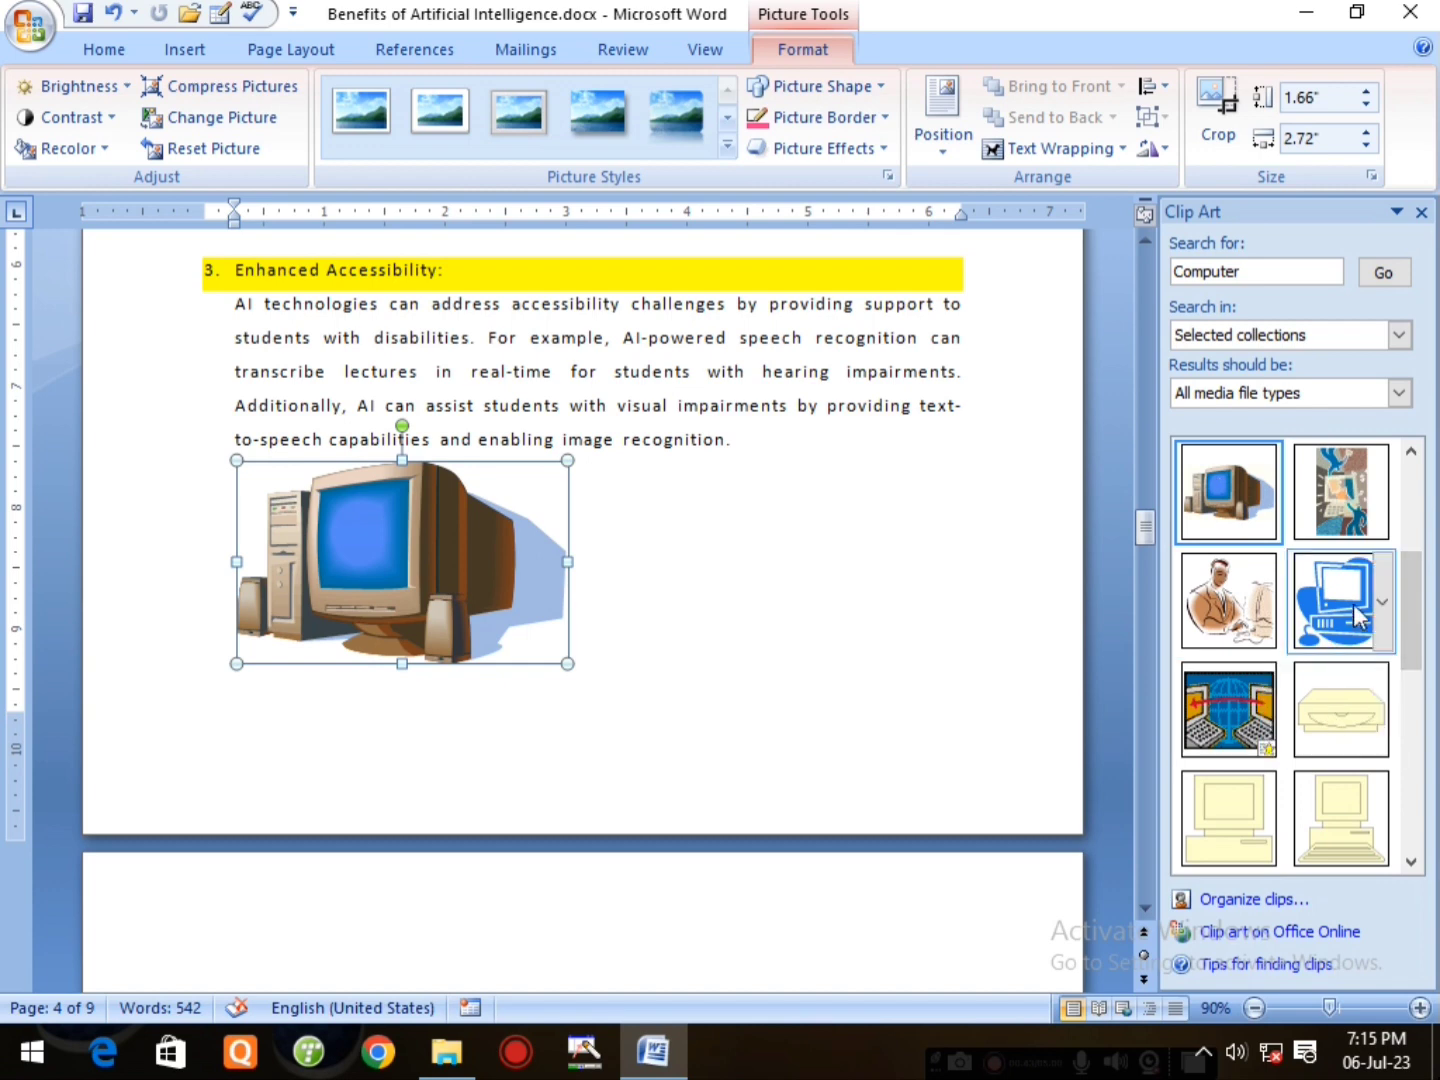
scroll(1361, 615, "up", 3)
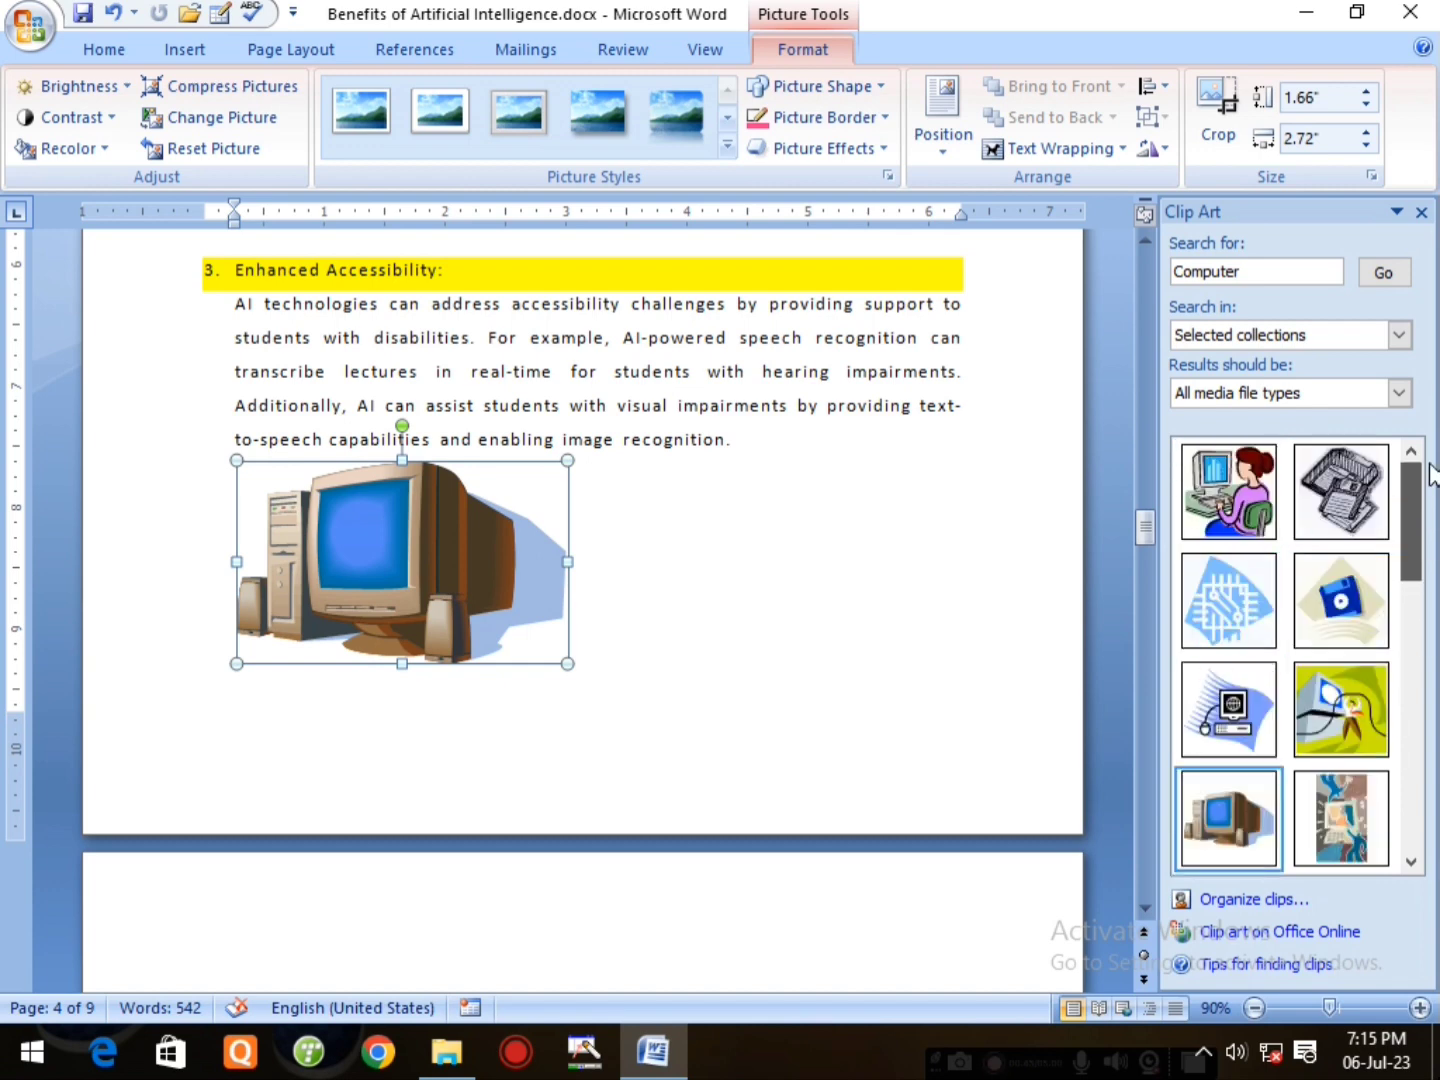
left_click(1229, 490)
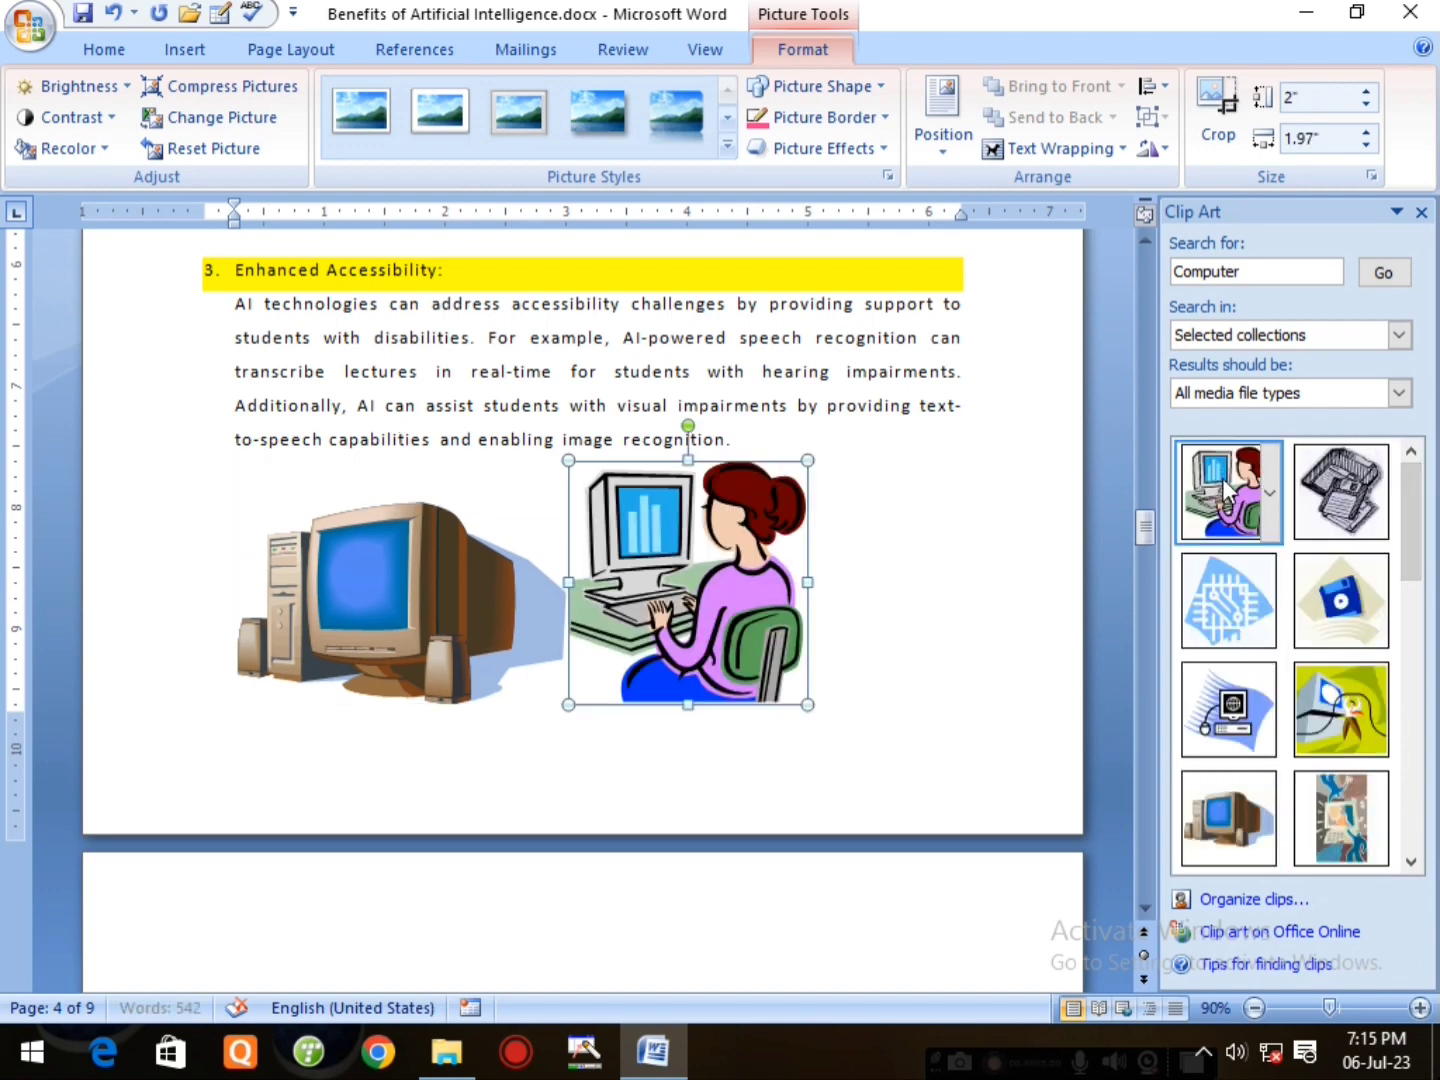
left_click(897, 668)
- Add a page break at the start of the page following the clip art to create a blank page
left_click(322, 944)
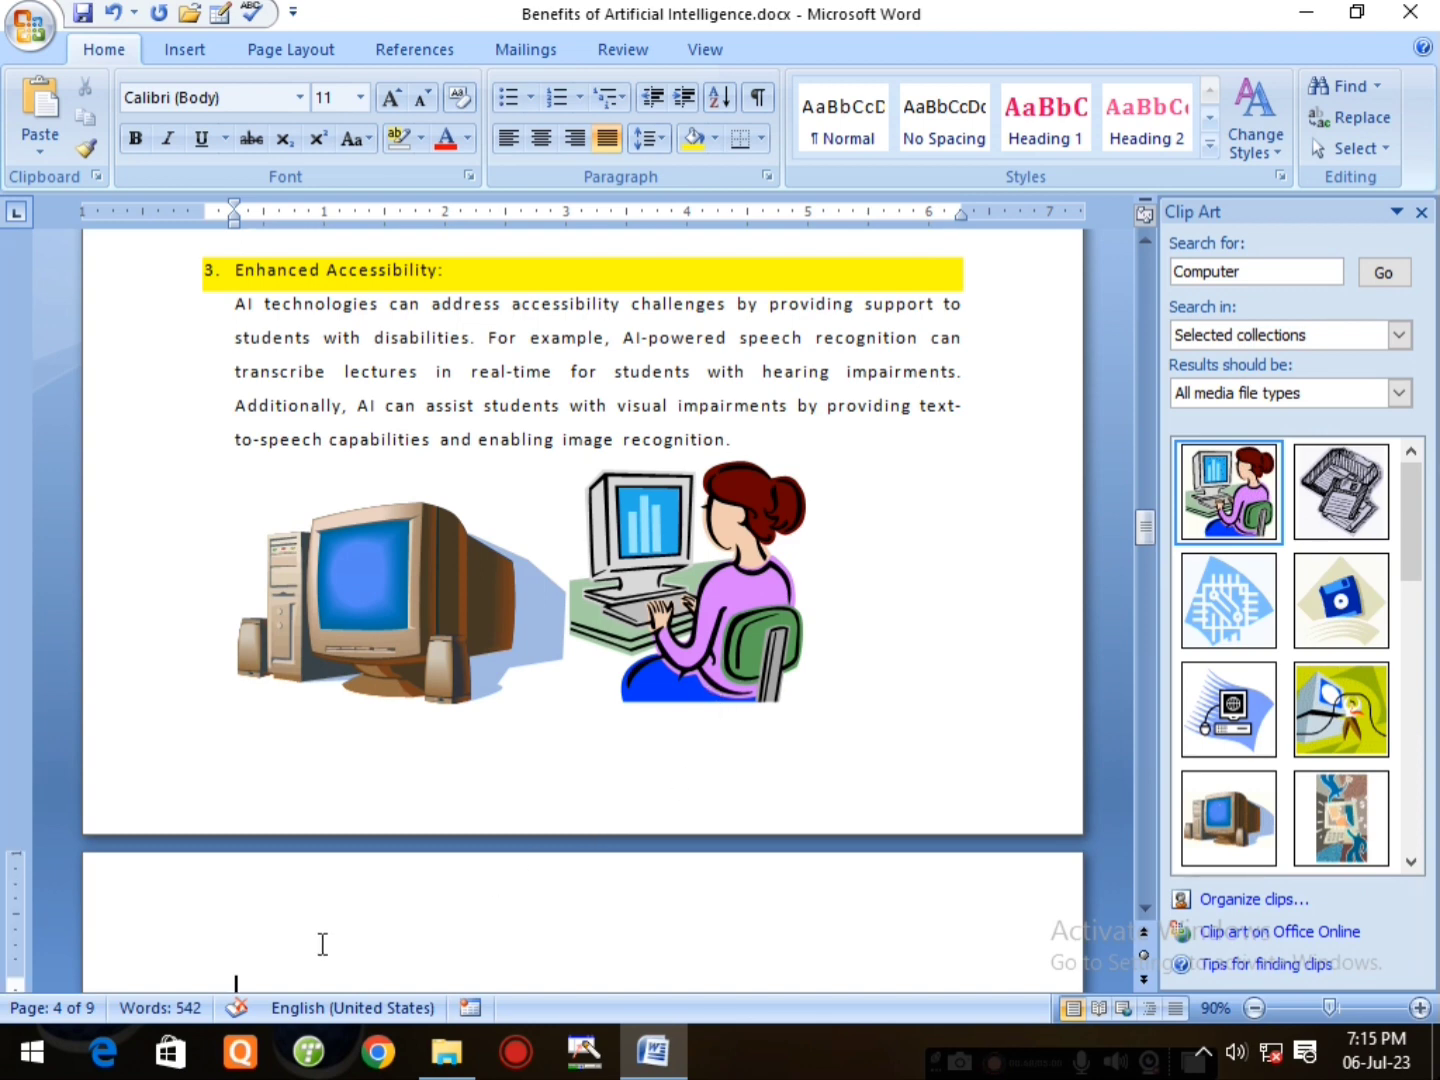
key("ctrl+Return")
left_click(317, 440)
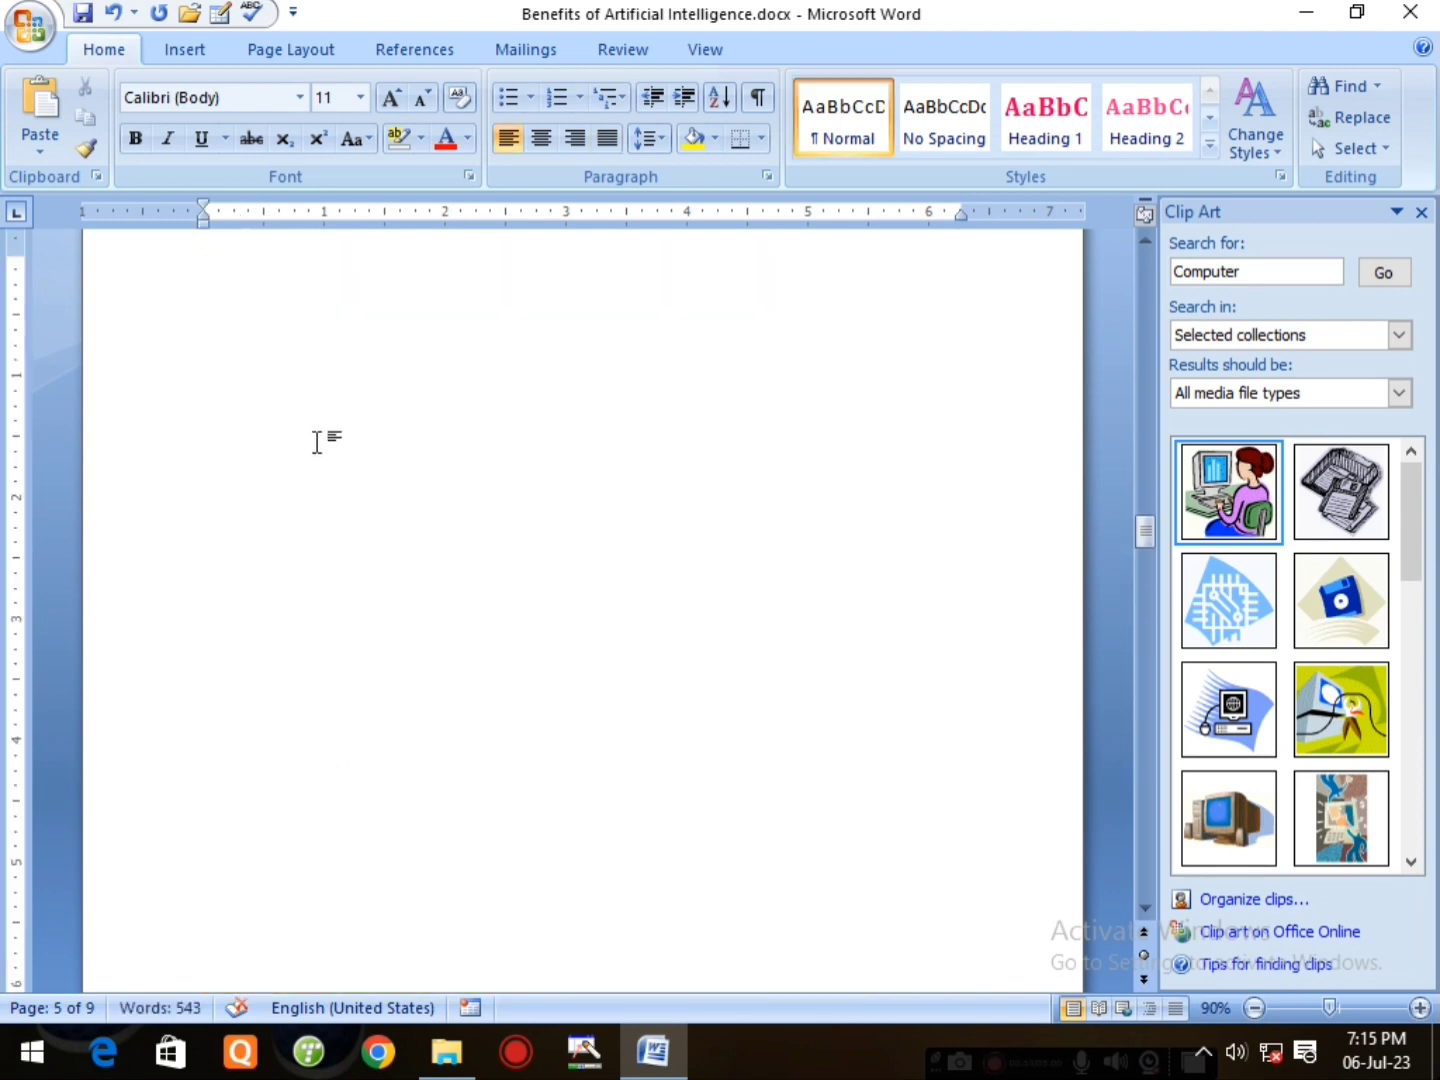
- Draw a right block arrow about 1.87" high by 2.76" wide on the blank page
left_click(185, 52)
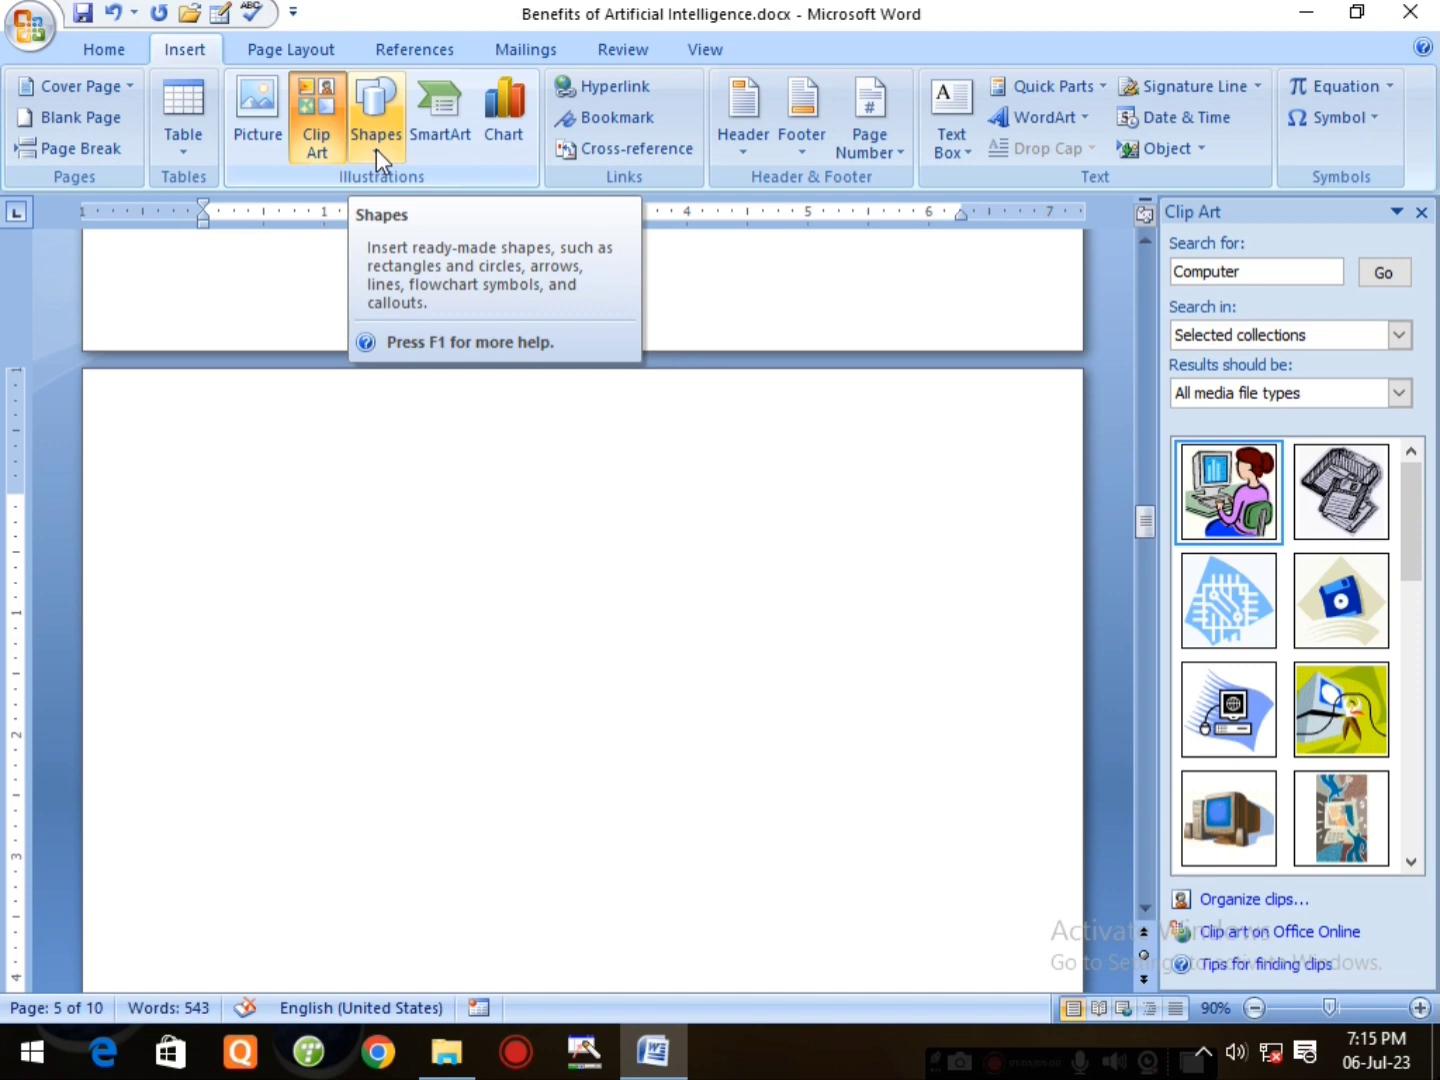
left_click(370, 149)
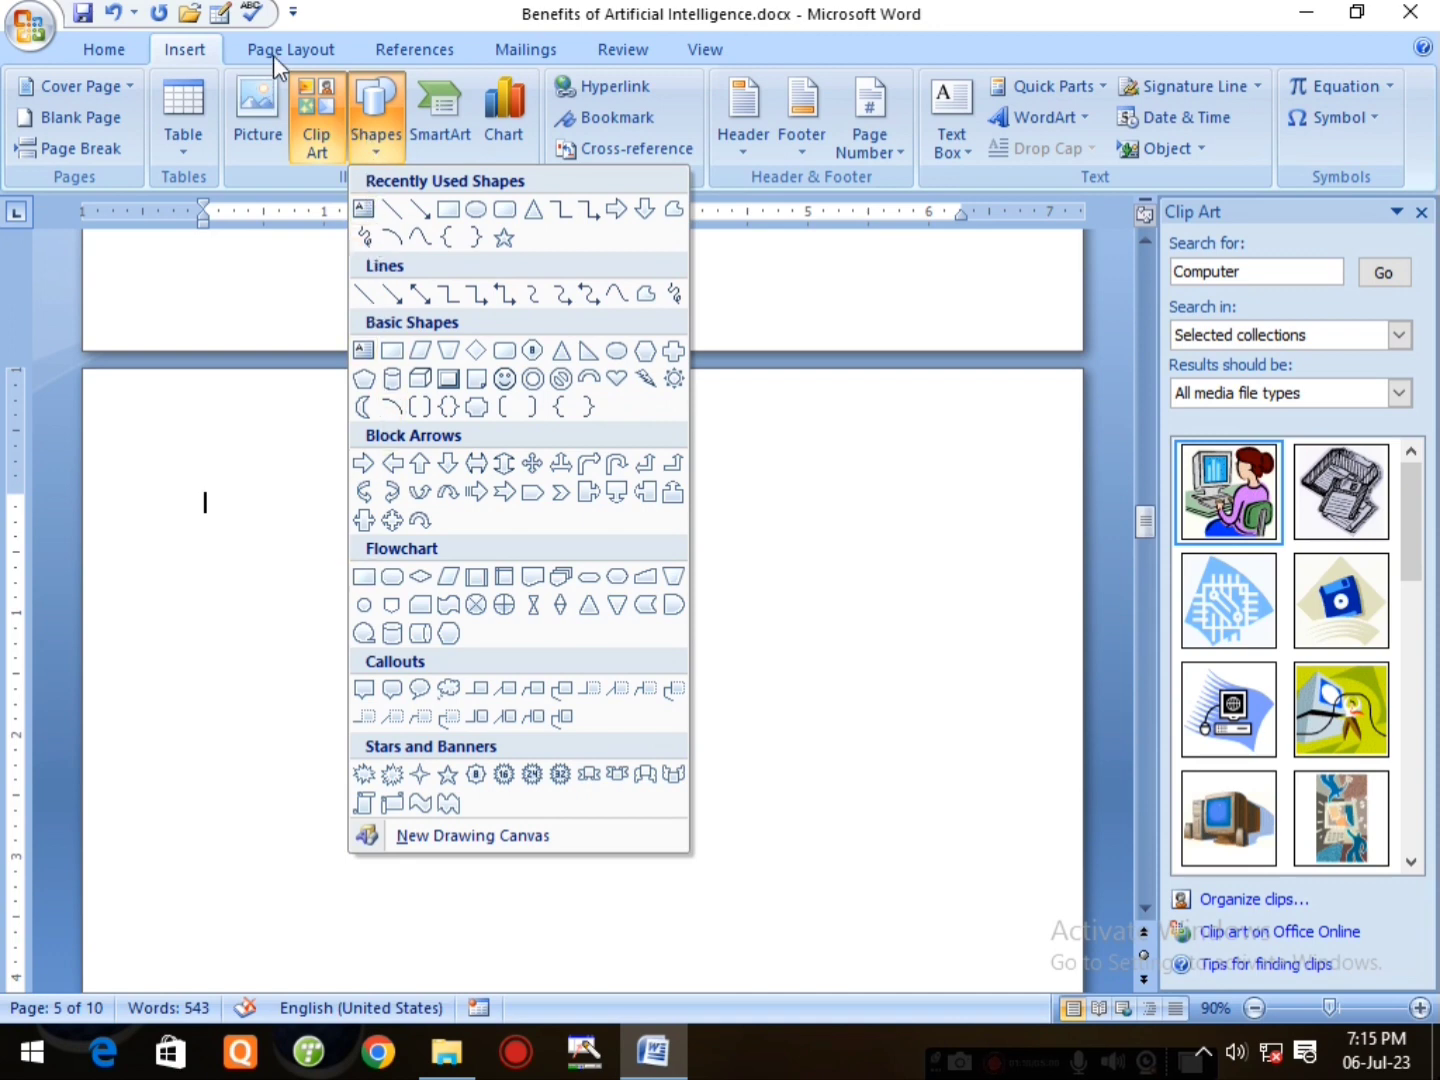
left_click(272, 22)
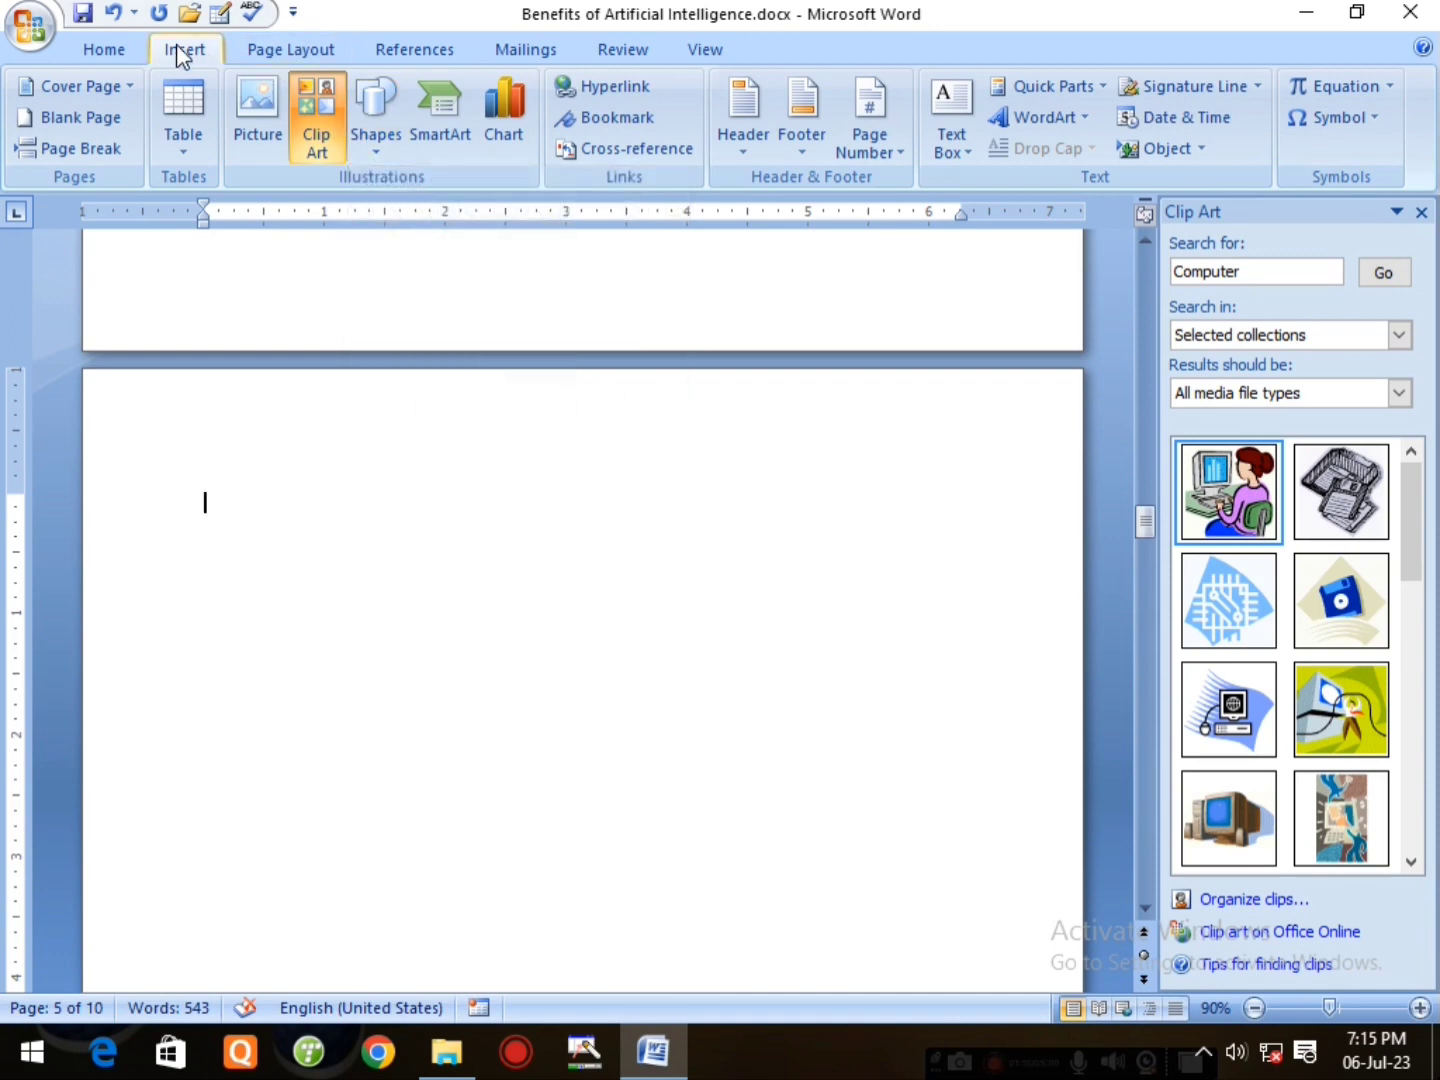
left_click(381, 149)
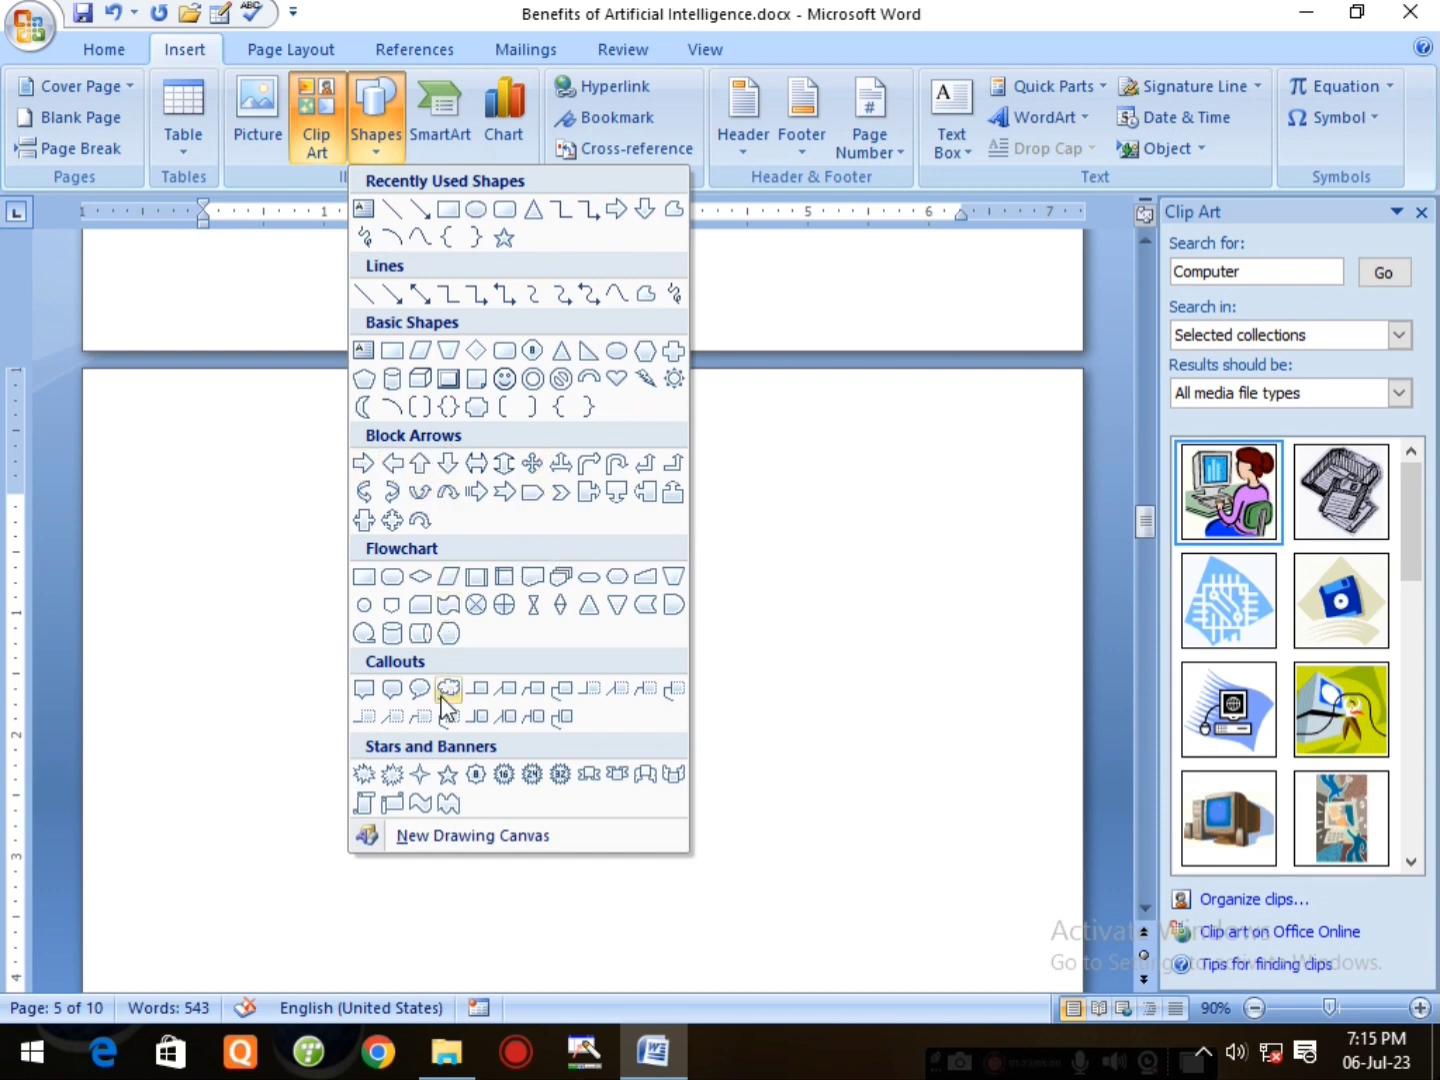
left_click(364, 463)
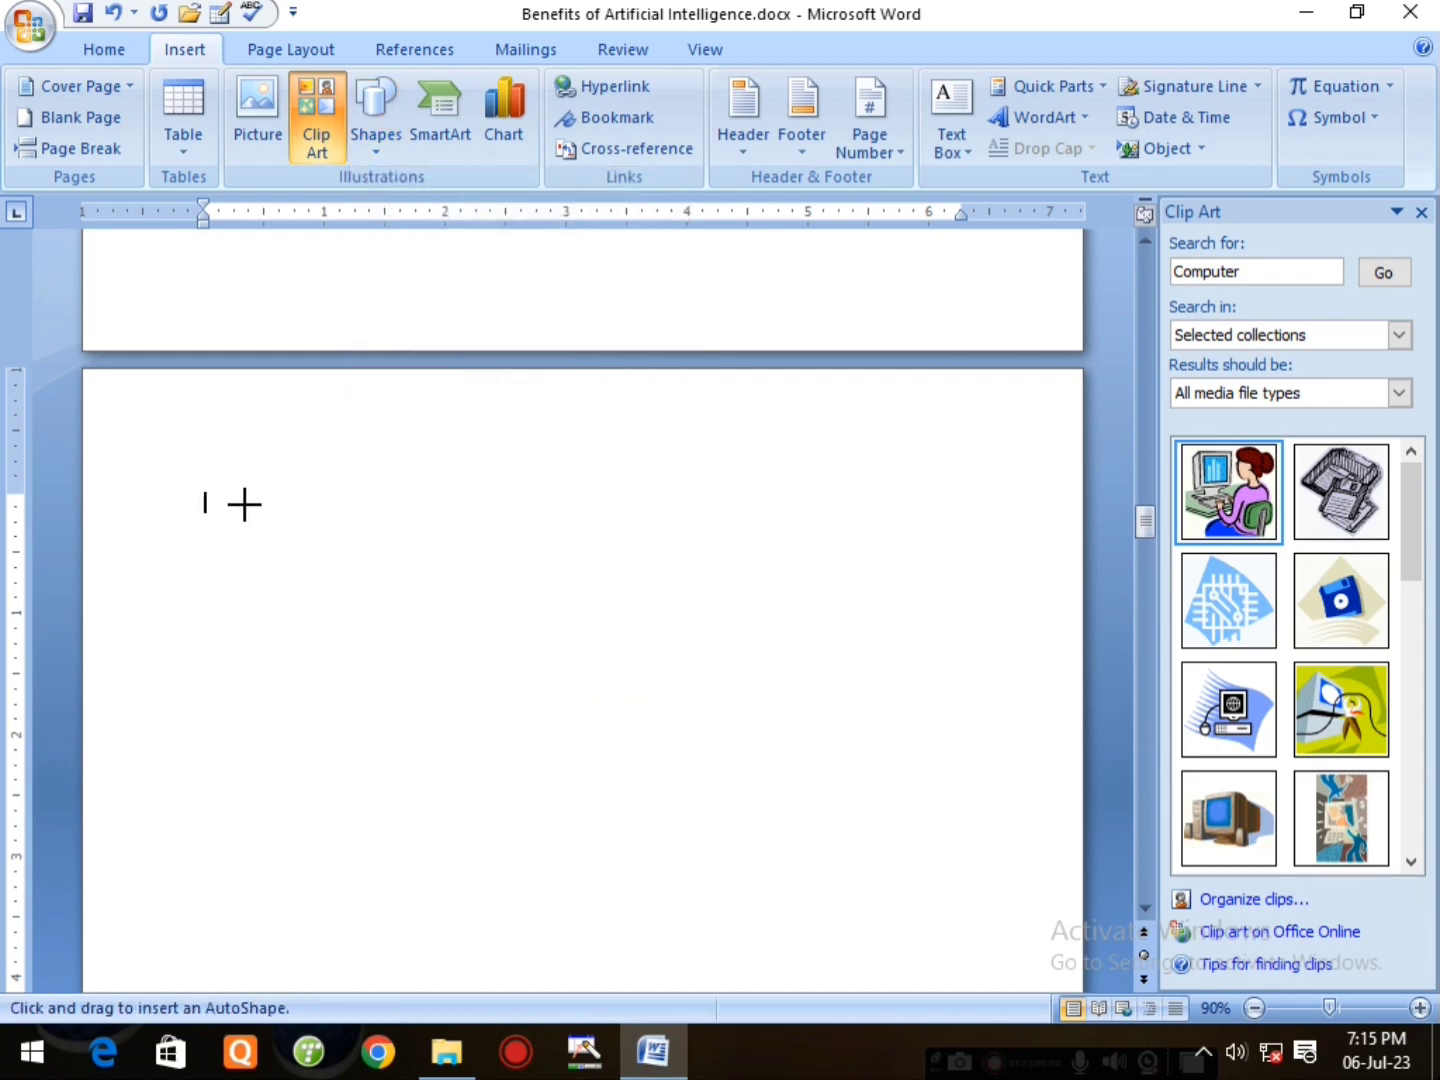
left_click_drag(481, 671, 555, 700)
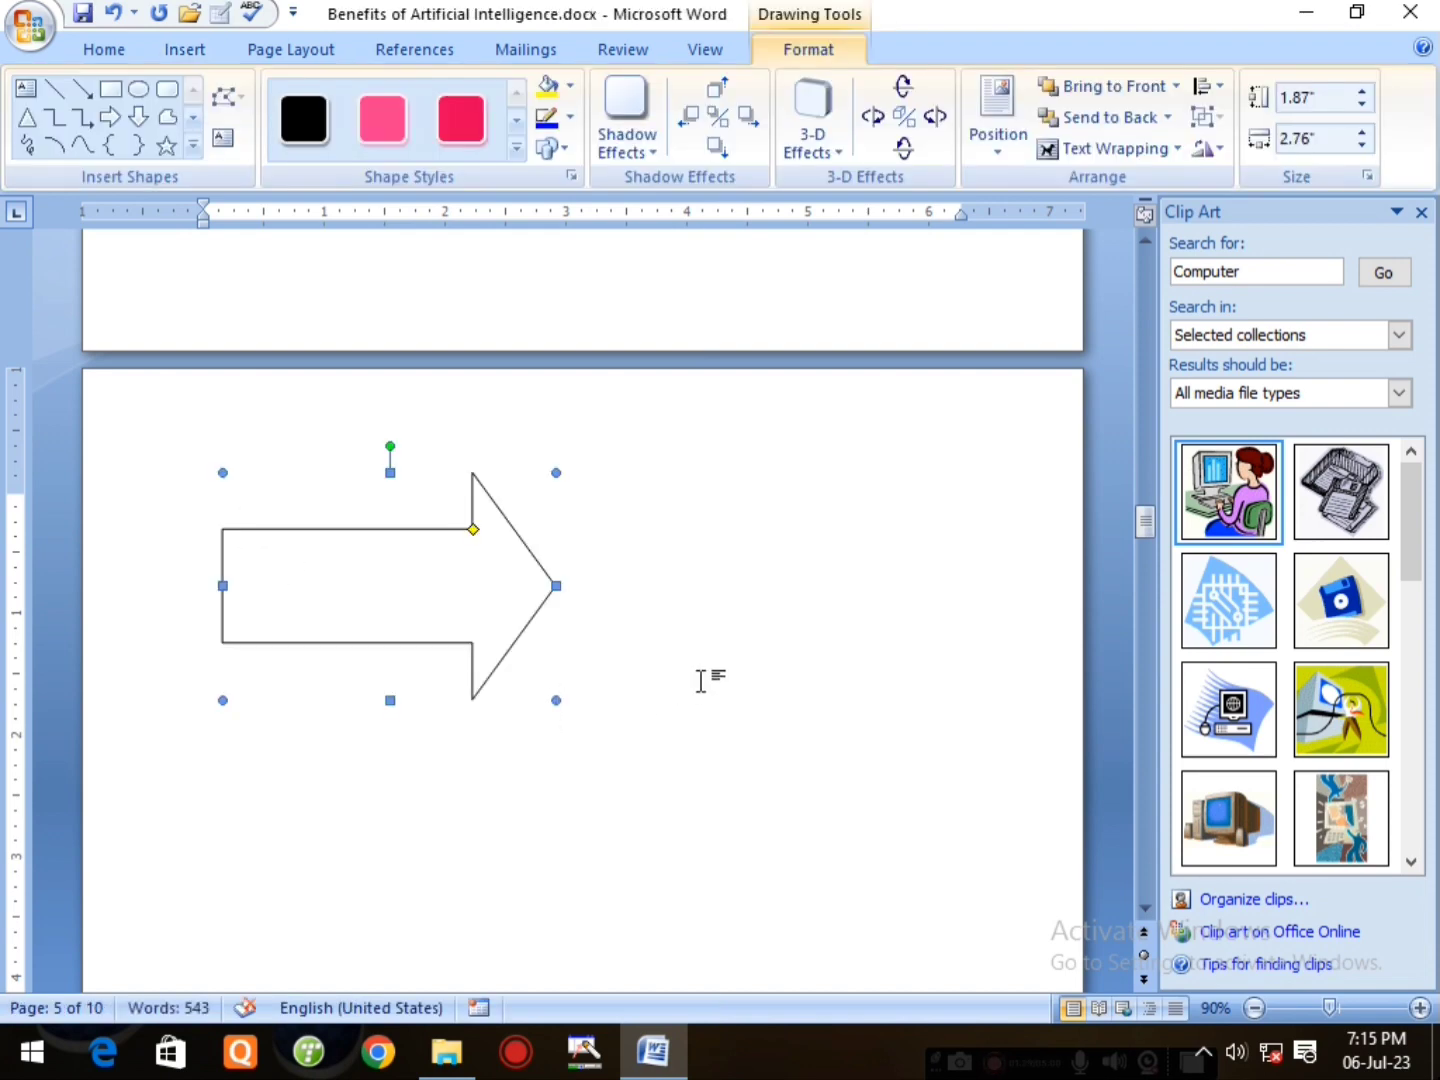
left_click(704, 476)
- Draw a 24-point star about 3.24" high by 2.54" wide beside the block arrow, and close the Clip Art pane
left_click(186, 50)
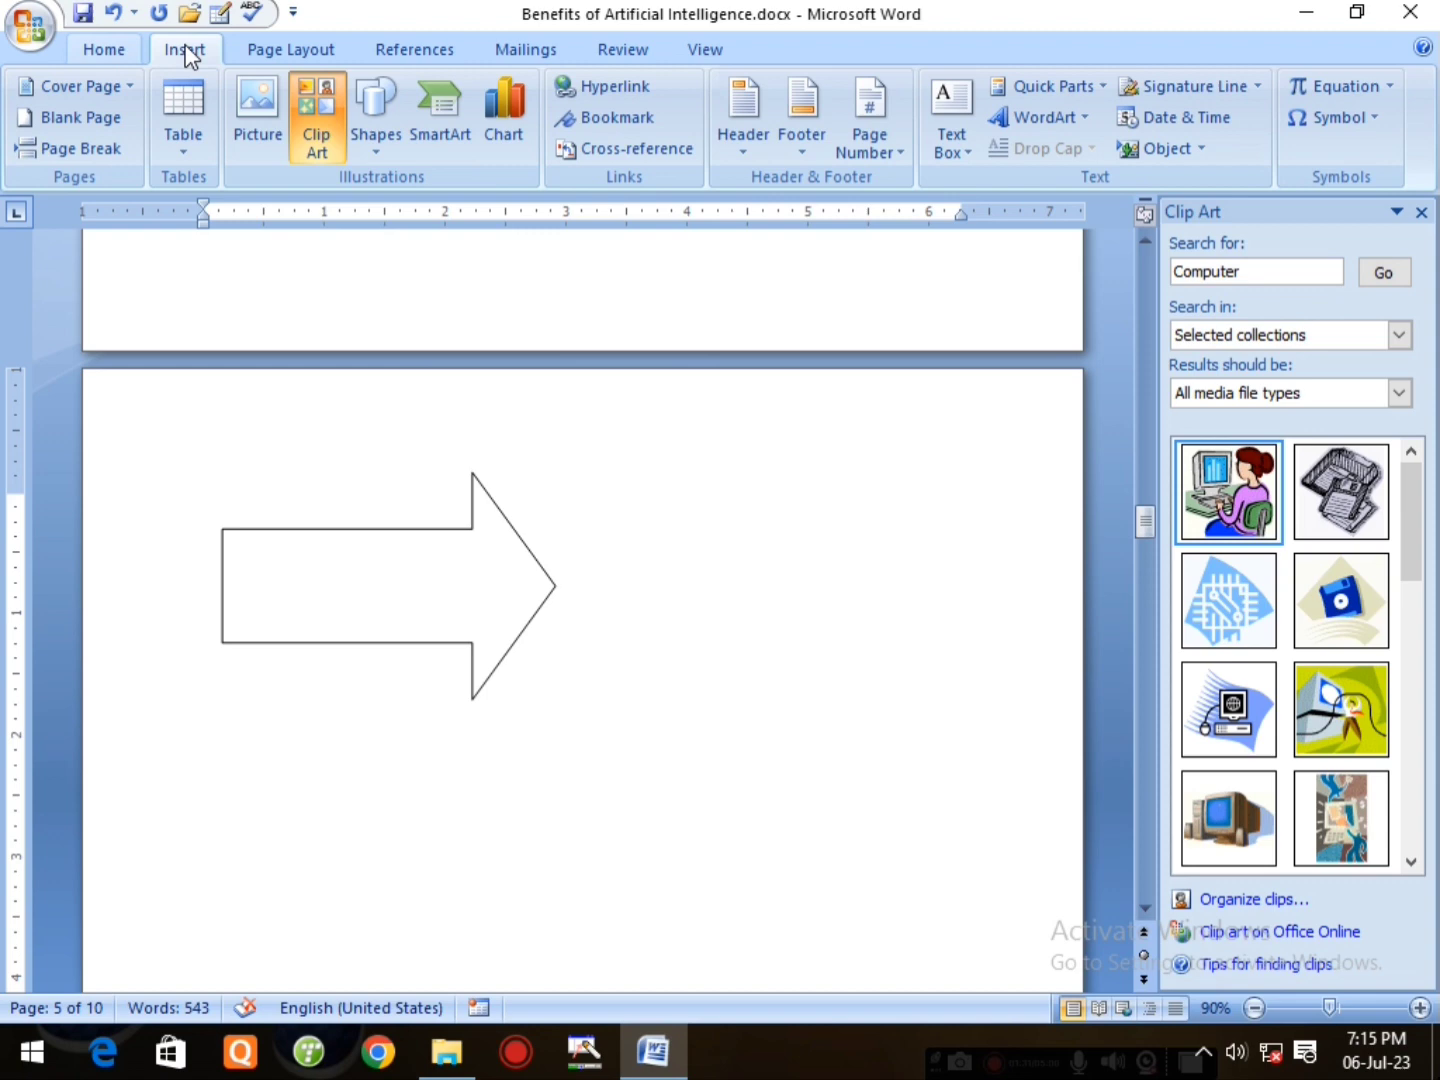
left_click(364, 150)
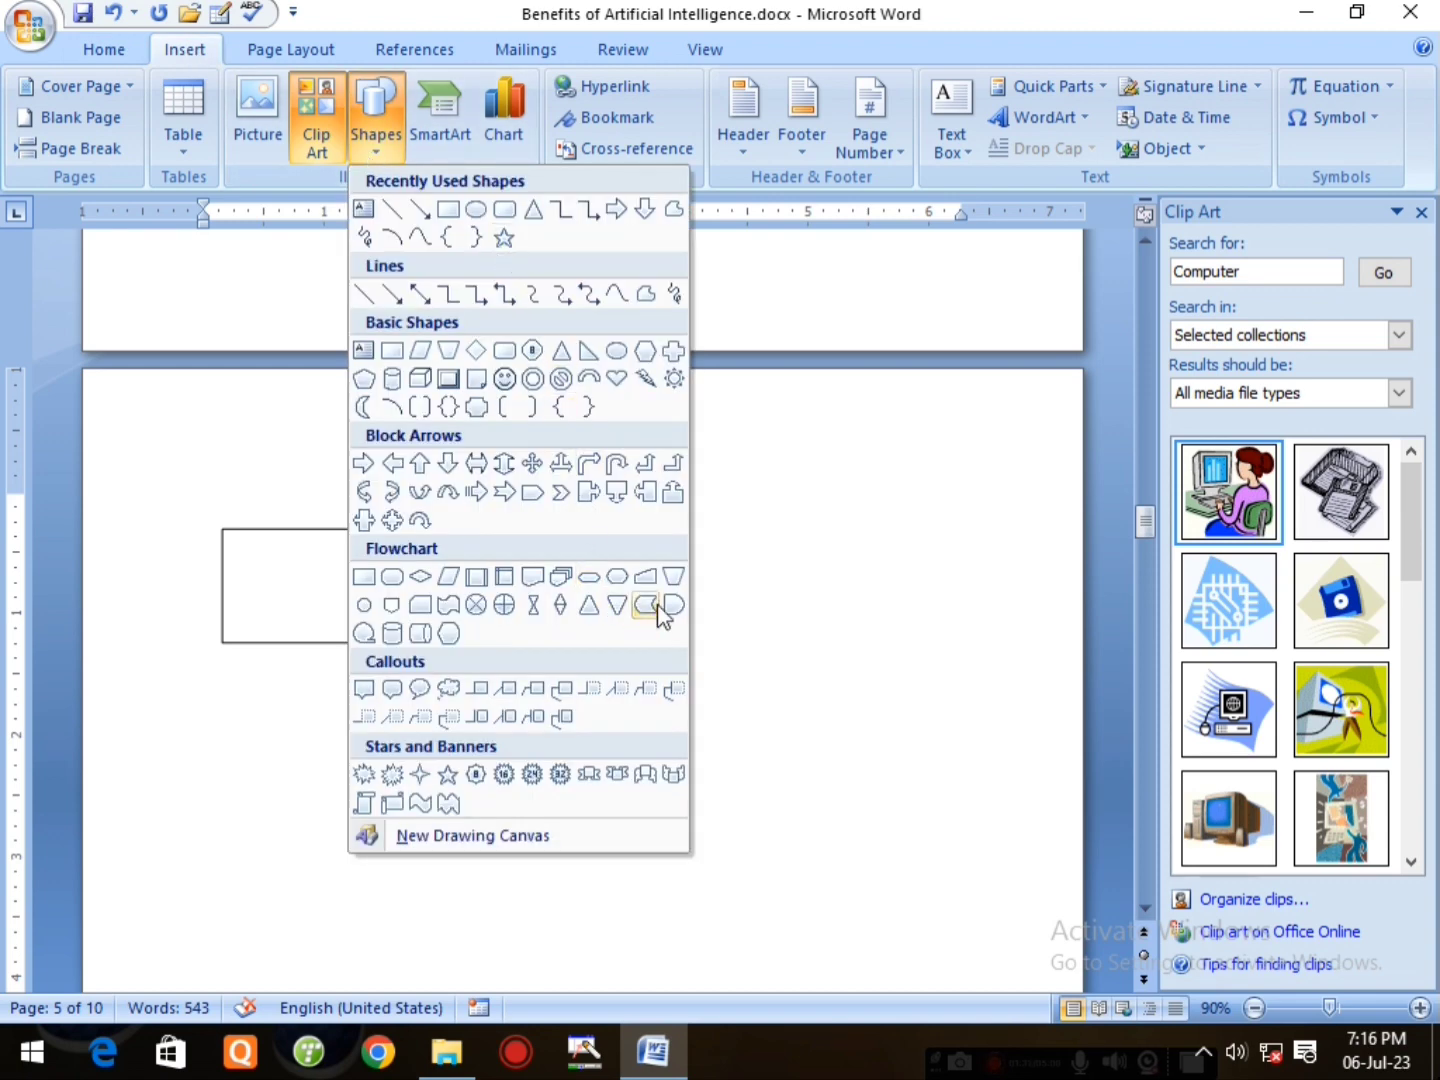
left_click(536, 777)
left_click_drag(611, 479, 917, 876)
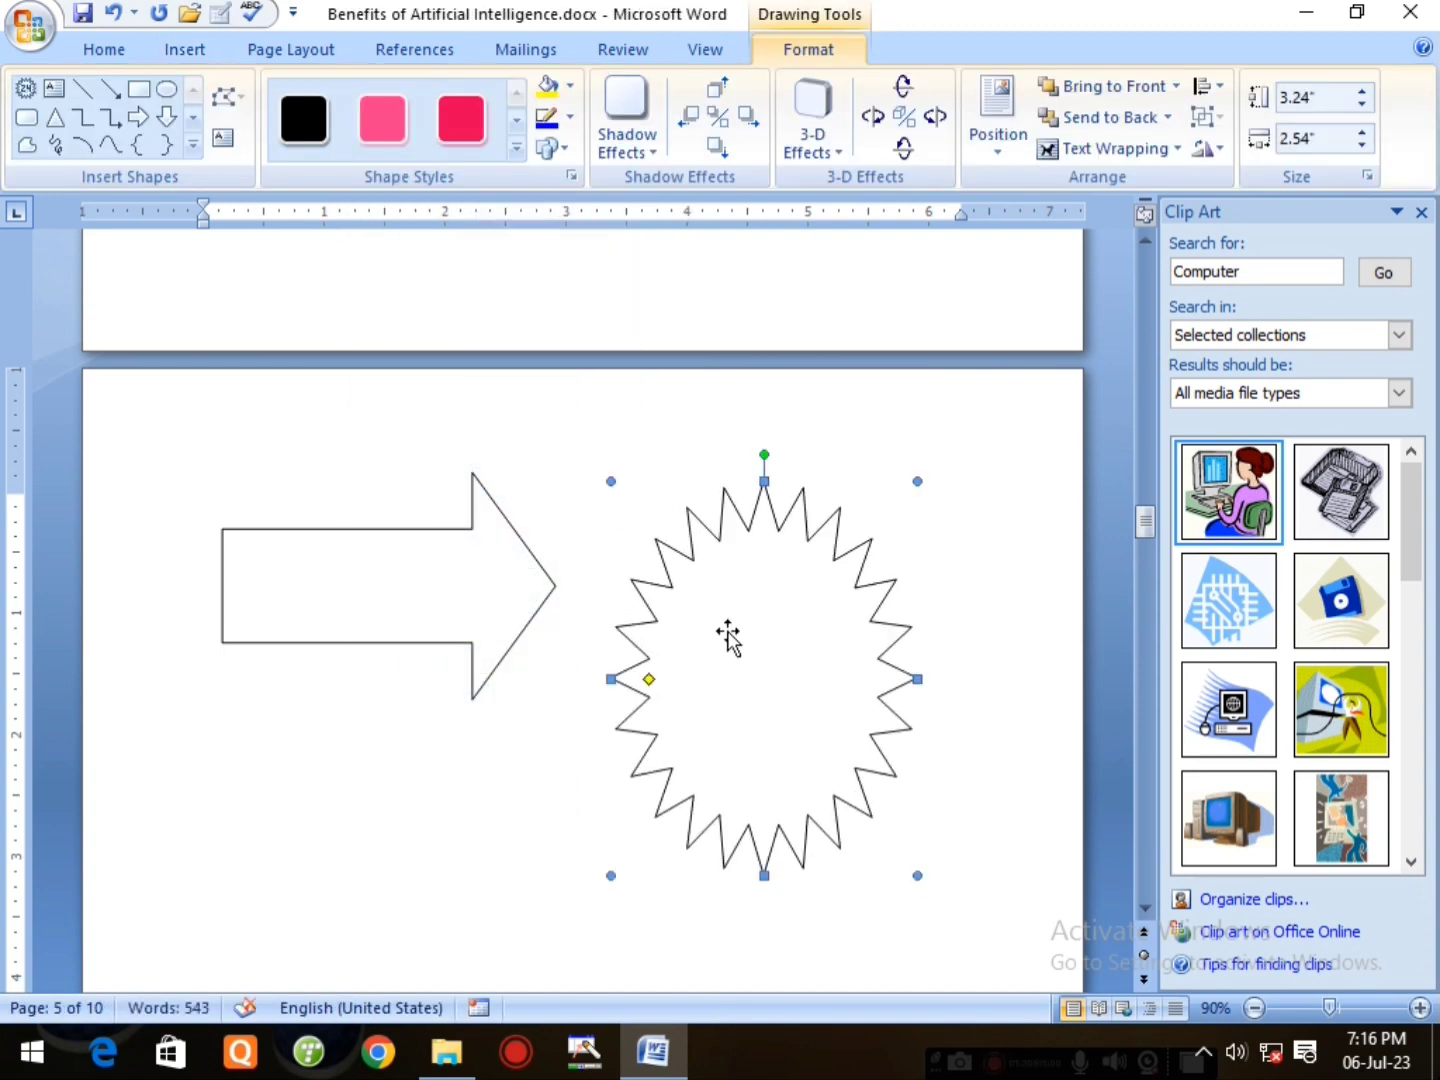
left_click(730, 634)
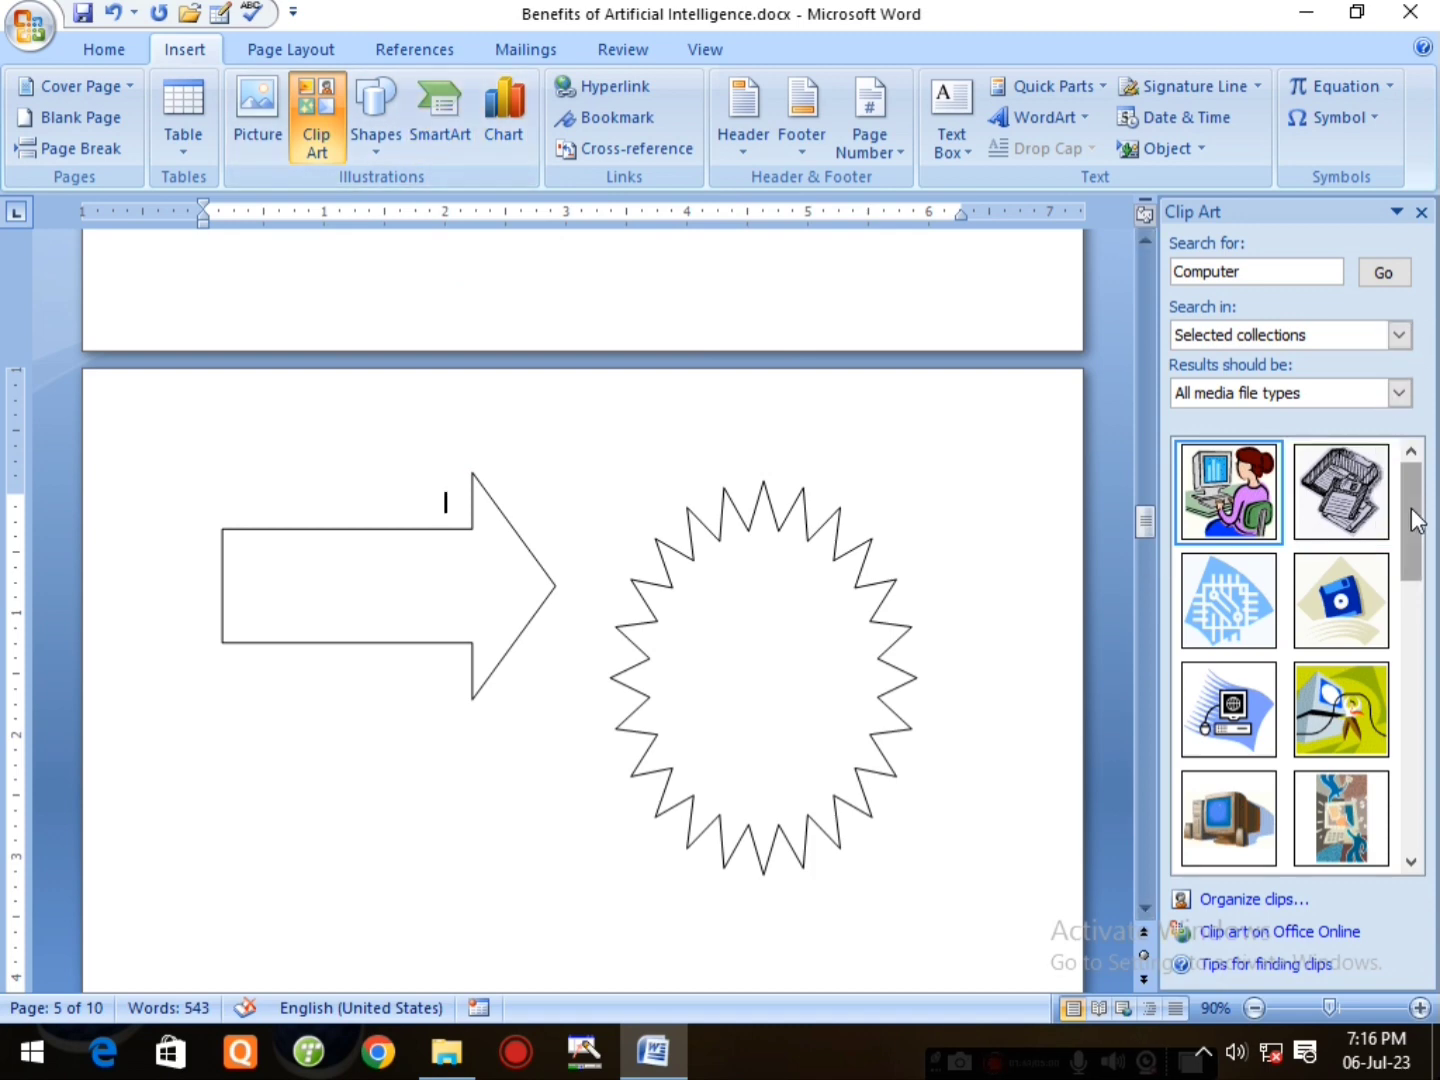
left_click_drag(1414, 514, 1415, 617)
left_click(1421, 212)
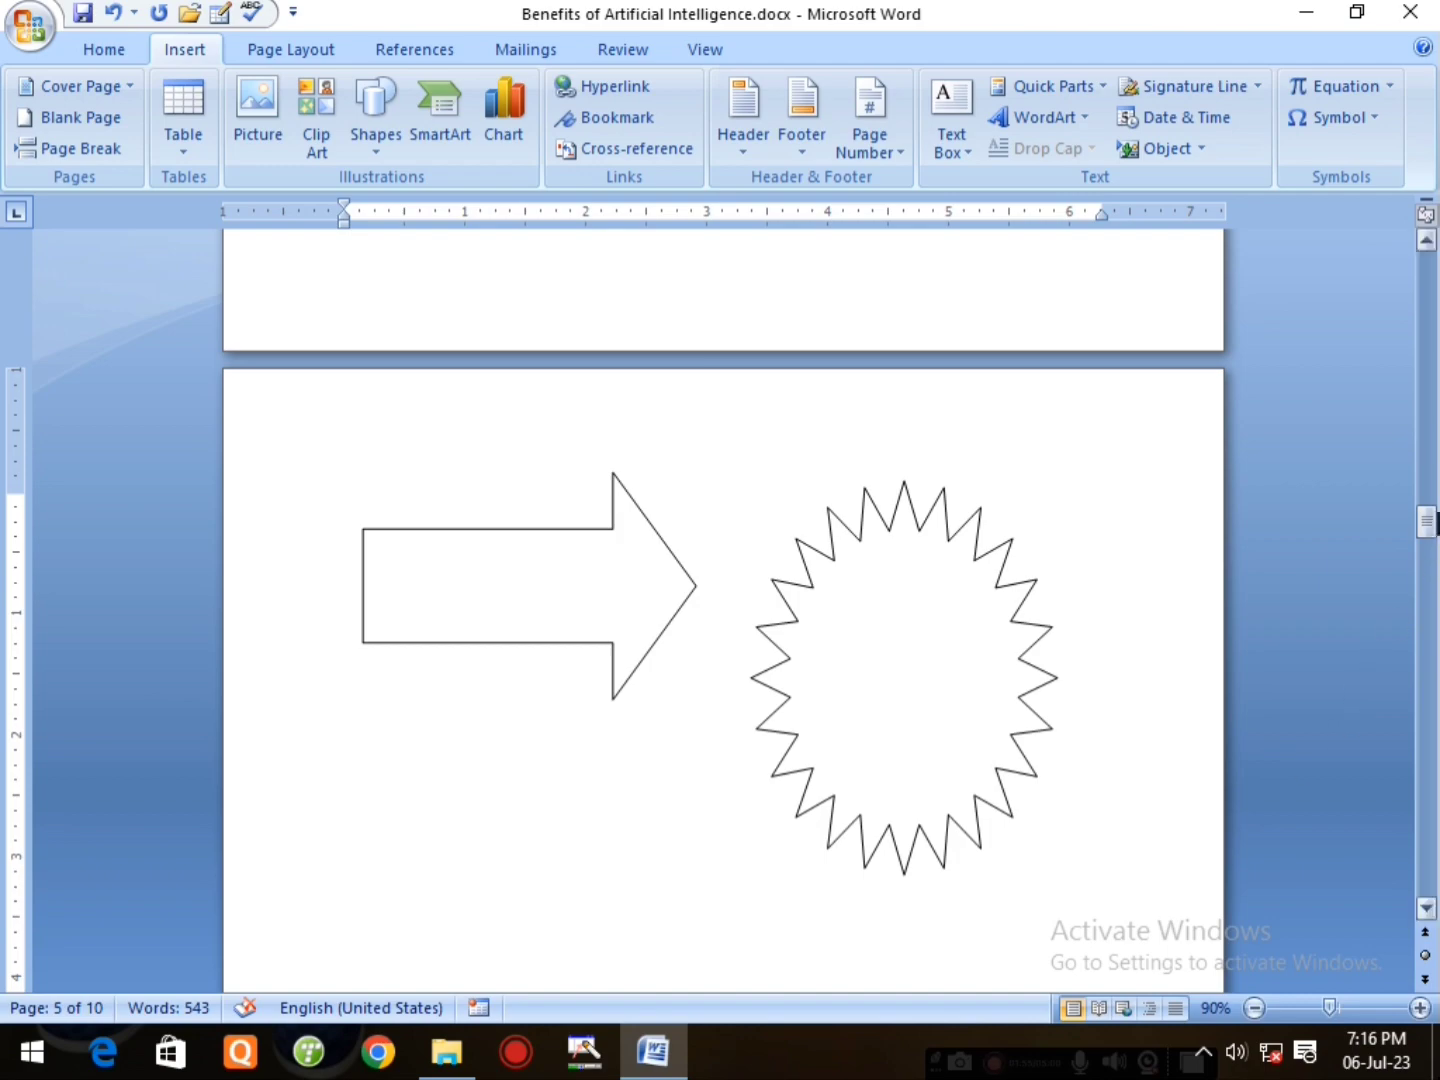
- End the bulleted list after "Projector" under Output Devices with a new plain paragraph
left_click_drag(1426, 522, 1424, 796)
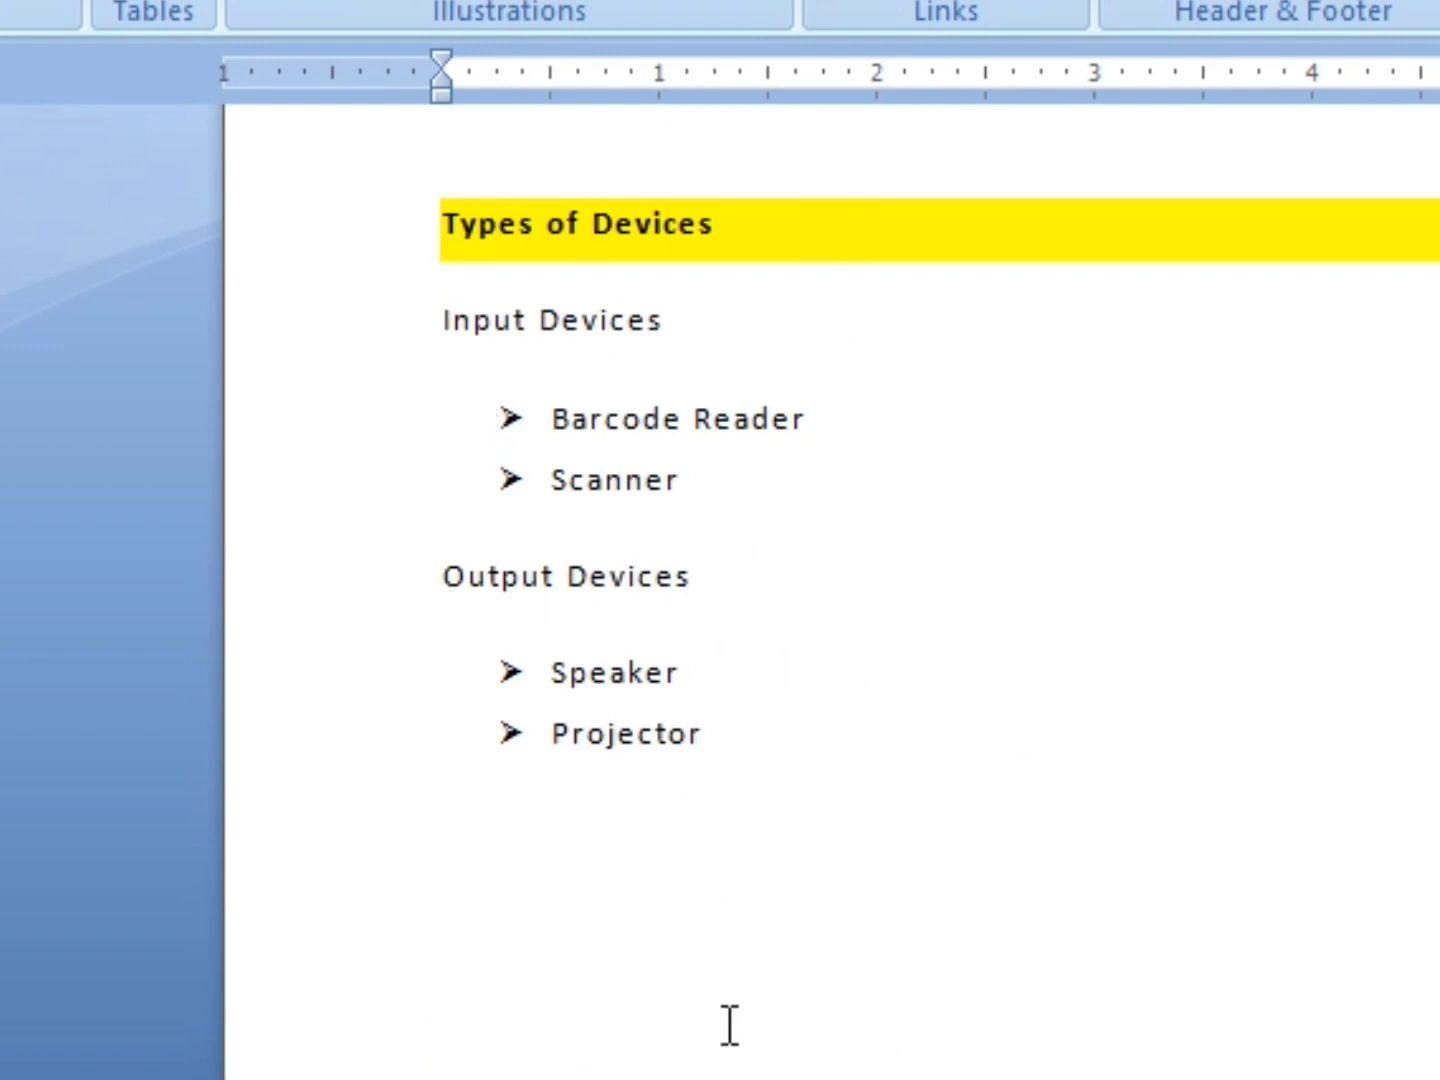
left_click(823, 769)
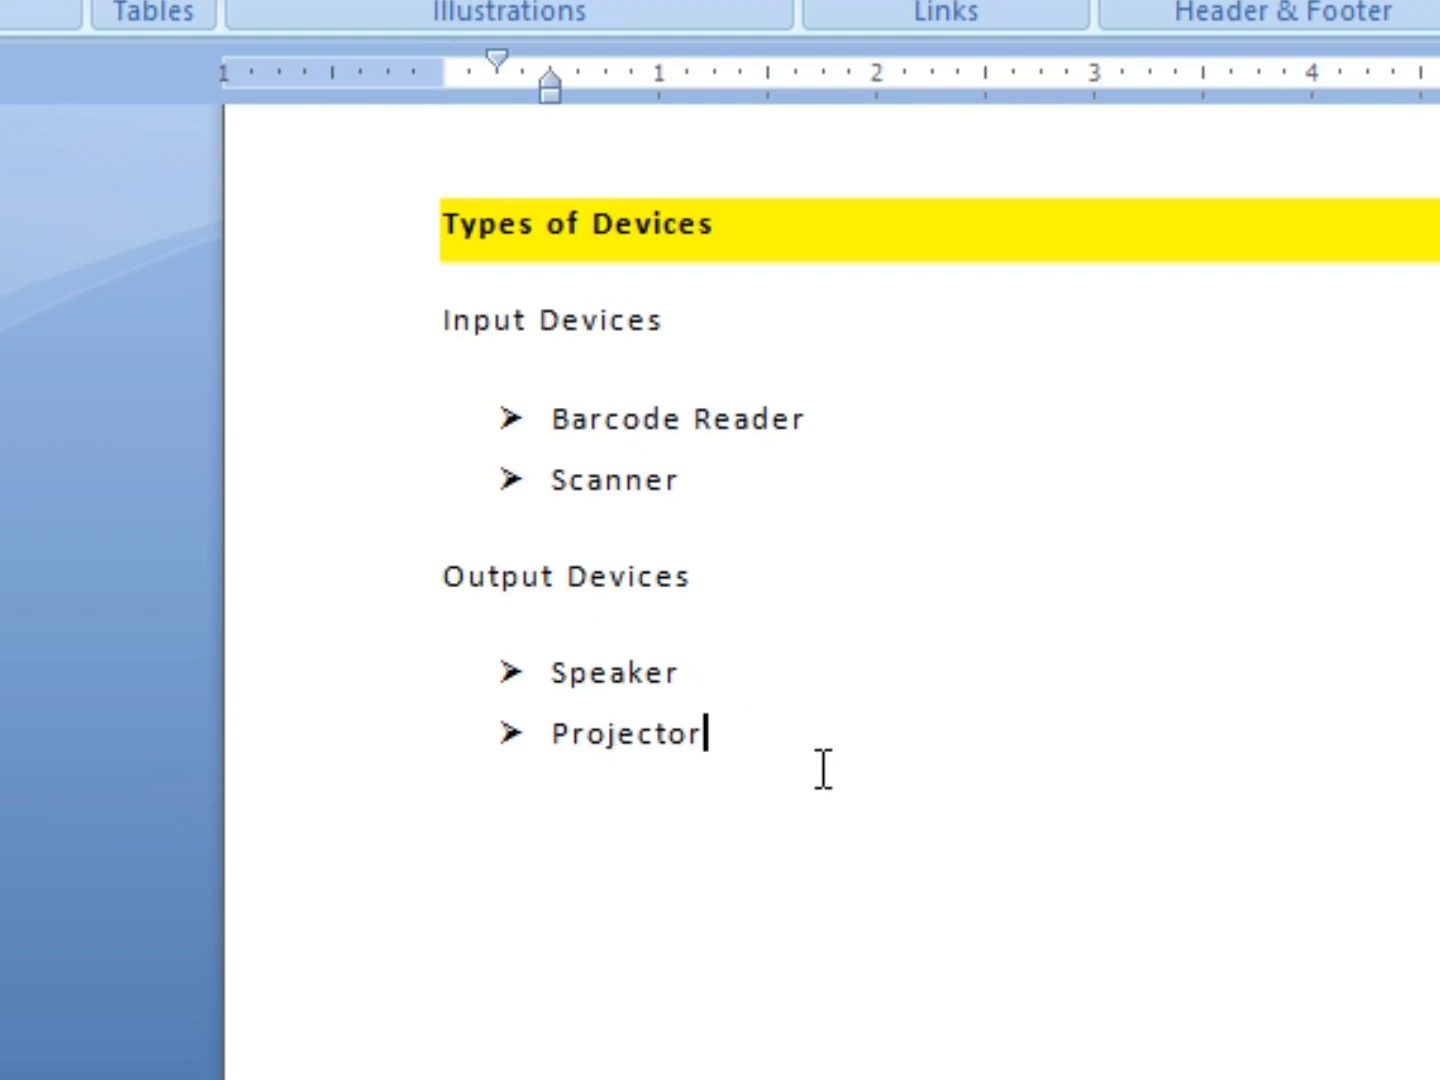
key("Return")
key("Return")
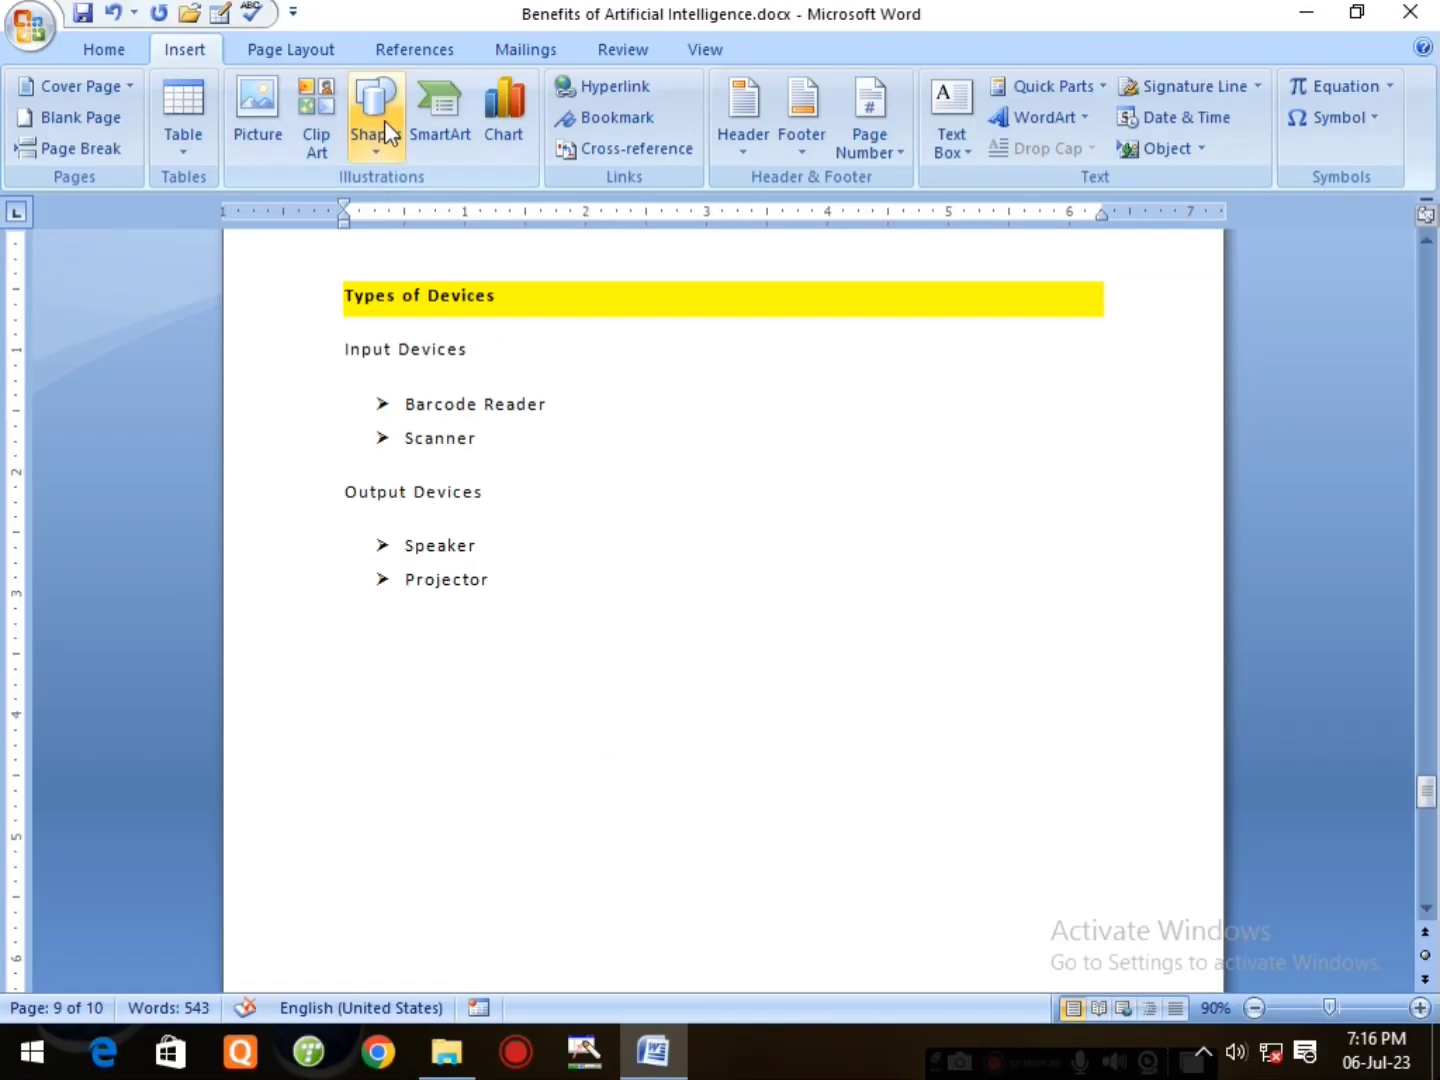
- Insert a Hierarchy SmartArt graphic in the empty paragraph below the "Projector" bullet
left_click(436, 129)
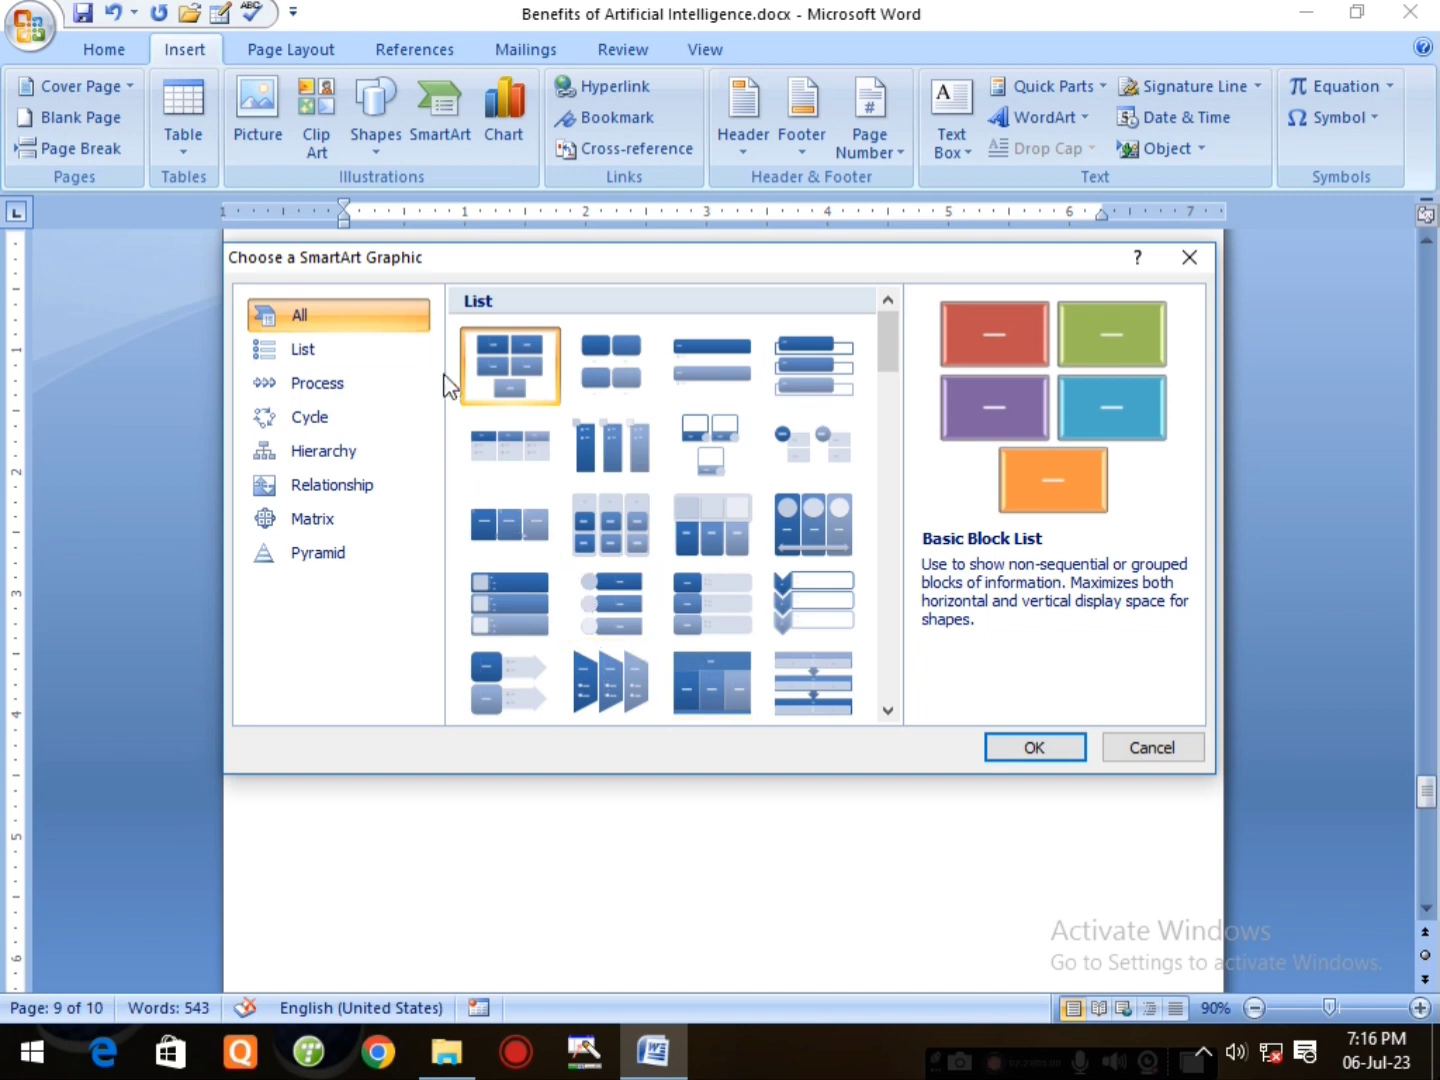
left_click(321, 356)
left_click(318, 385)
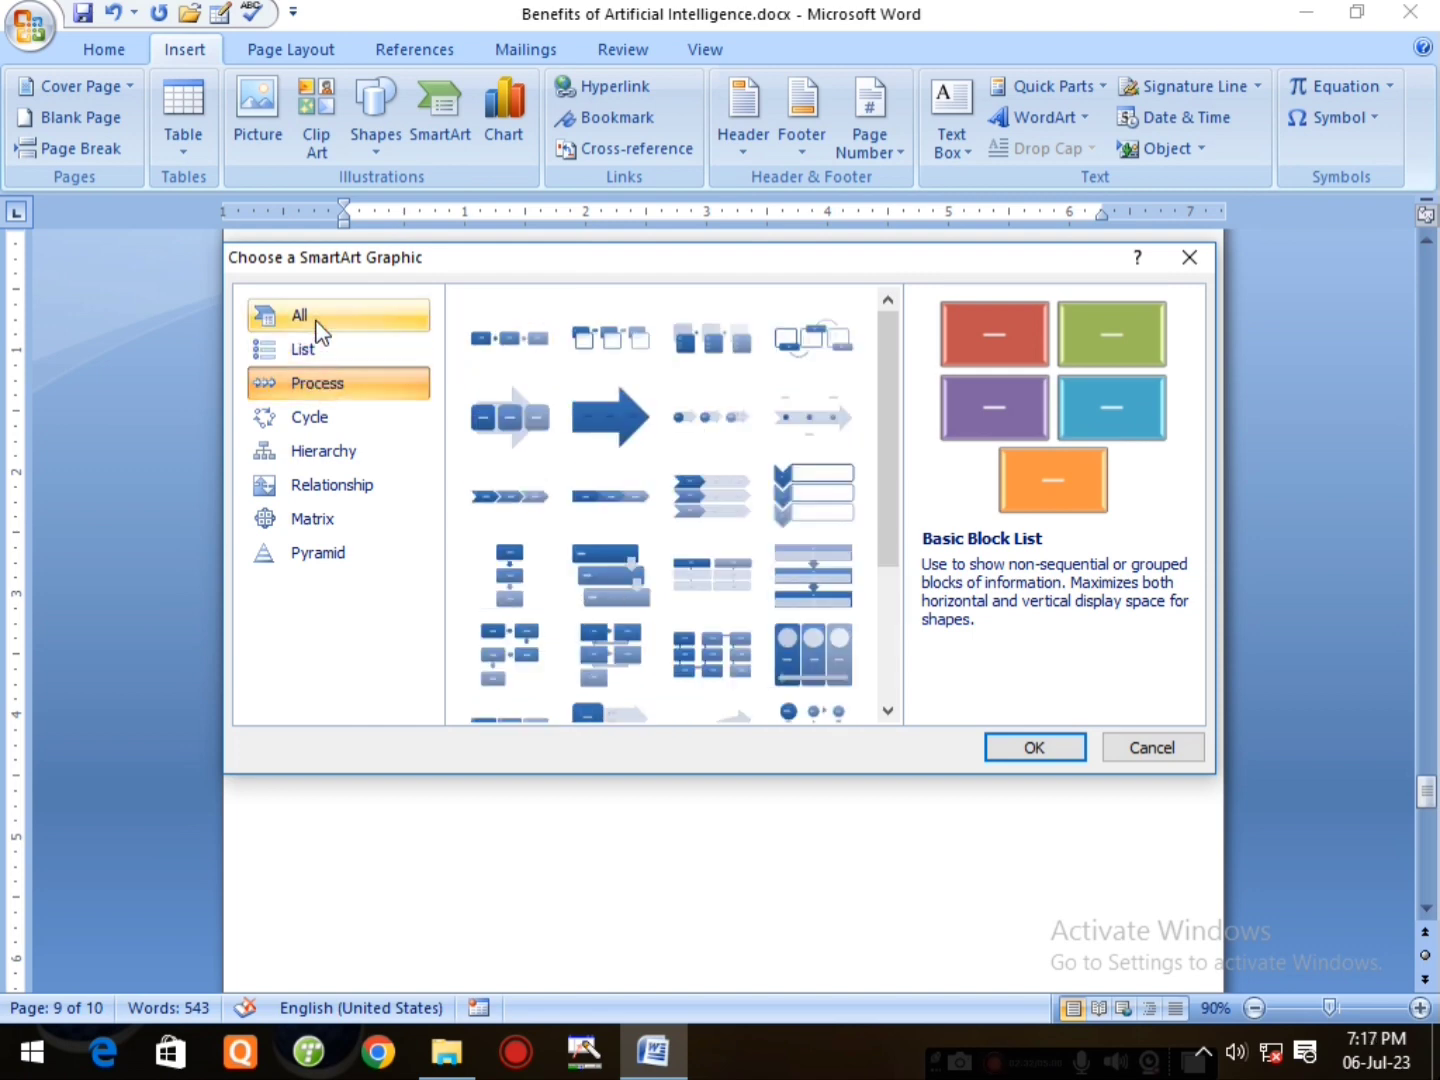
left_click(310, 318)
left_click_drag(896, 360, 914, 589)
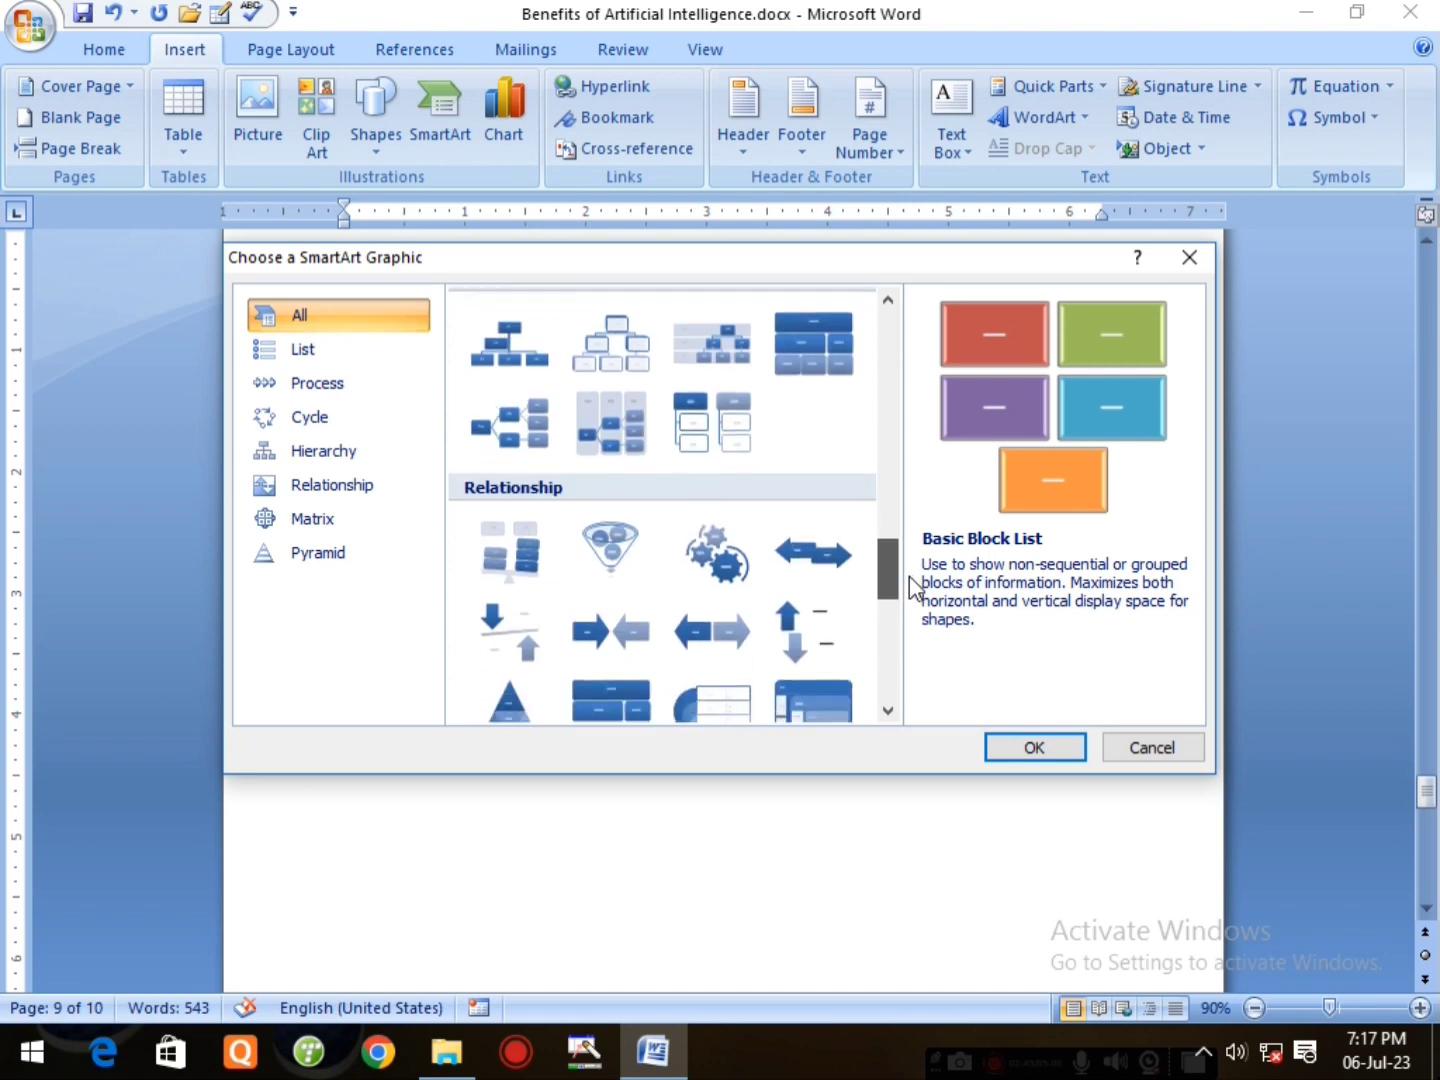
left_click_drag(806, 265, 787, 565)
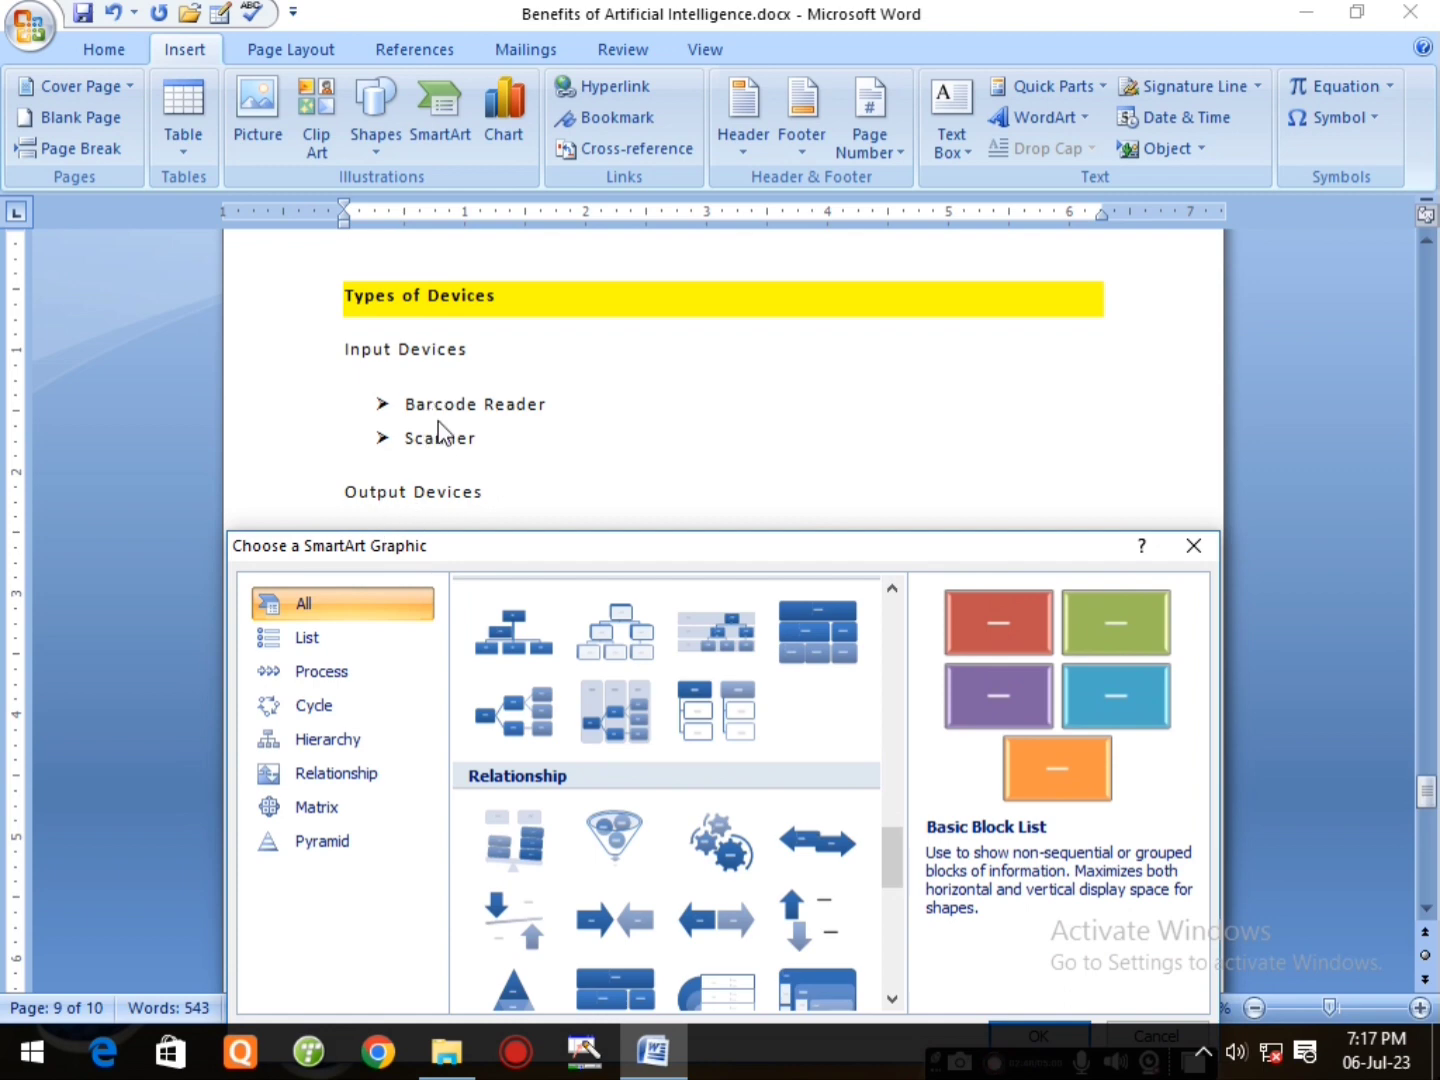
left_click_drag(694, 555, 706, 295)
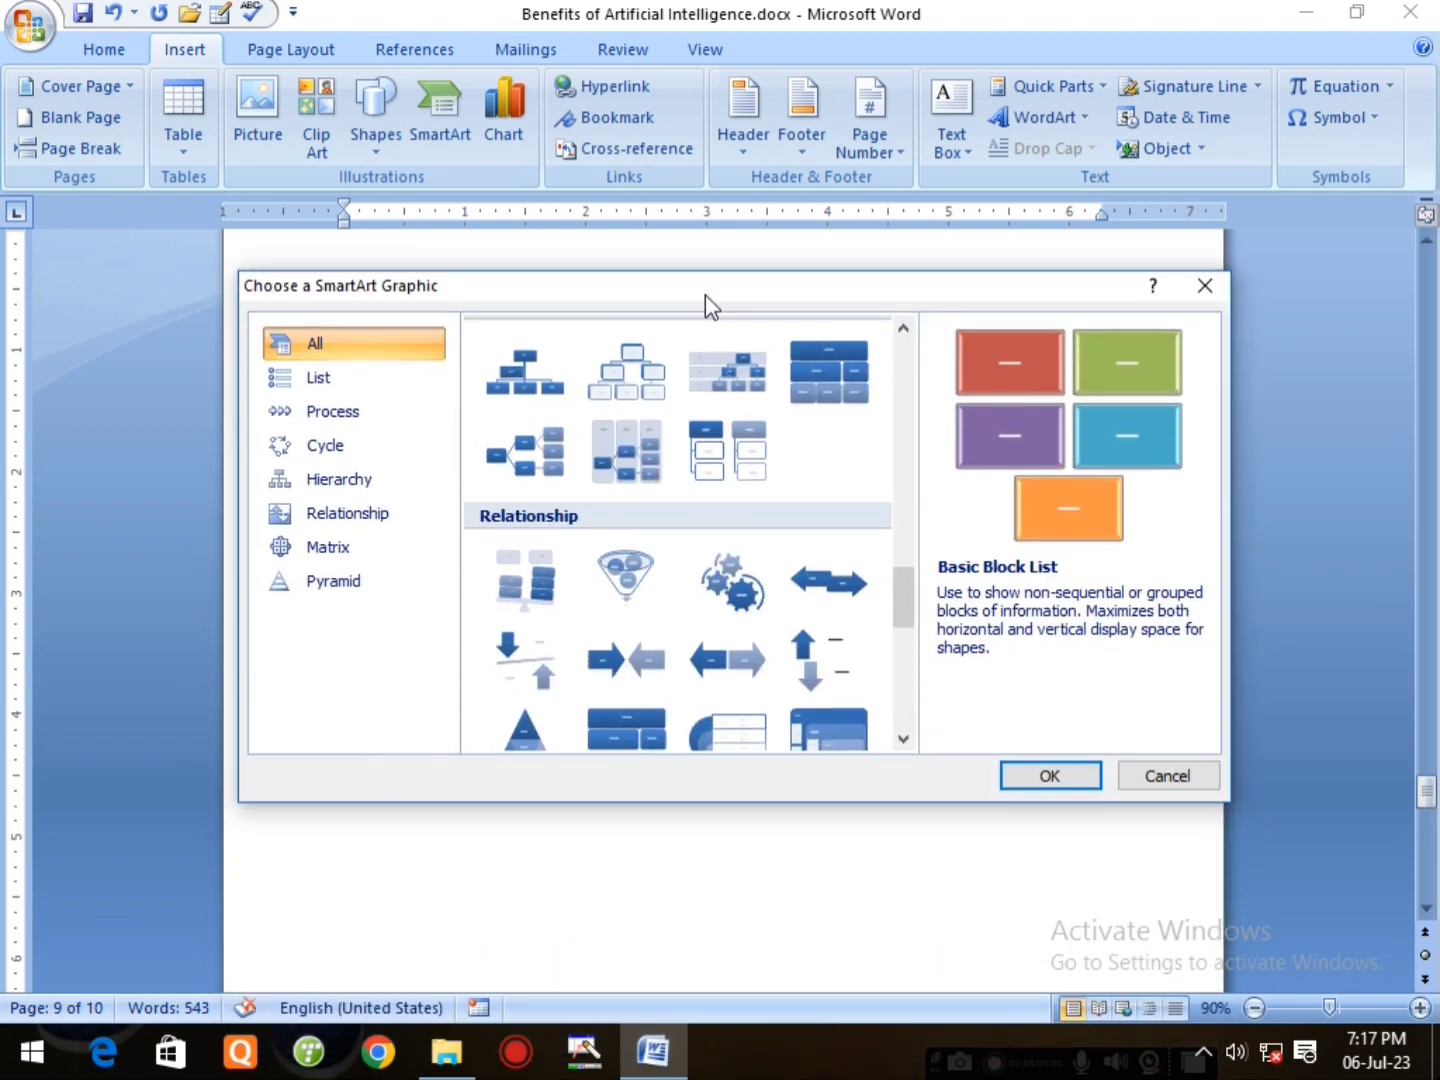
left_click(627, 393)
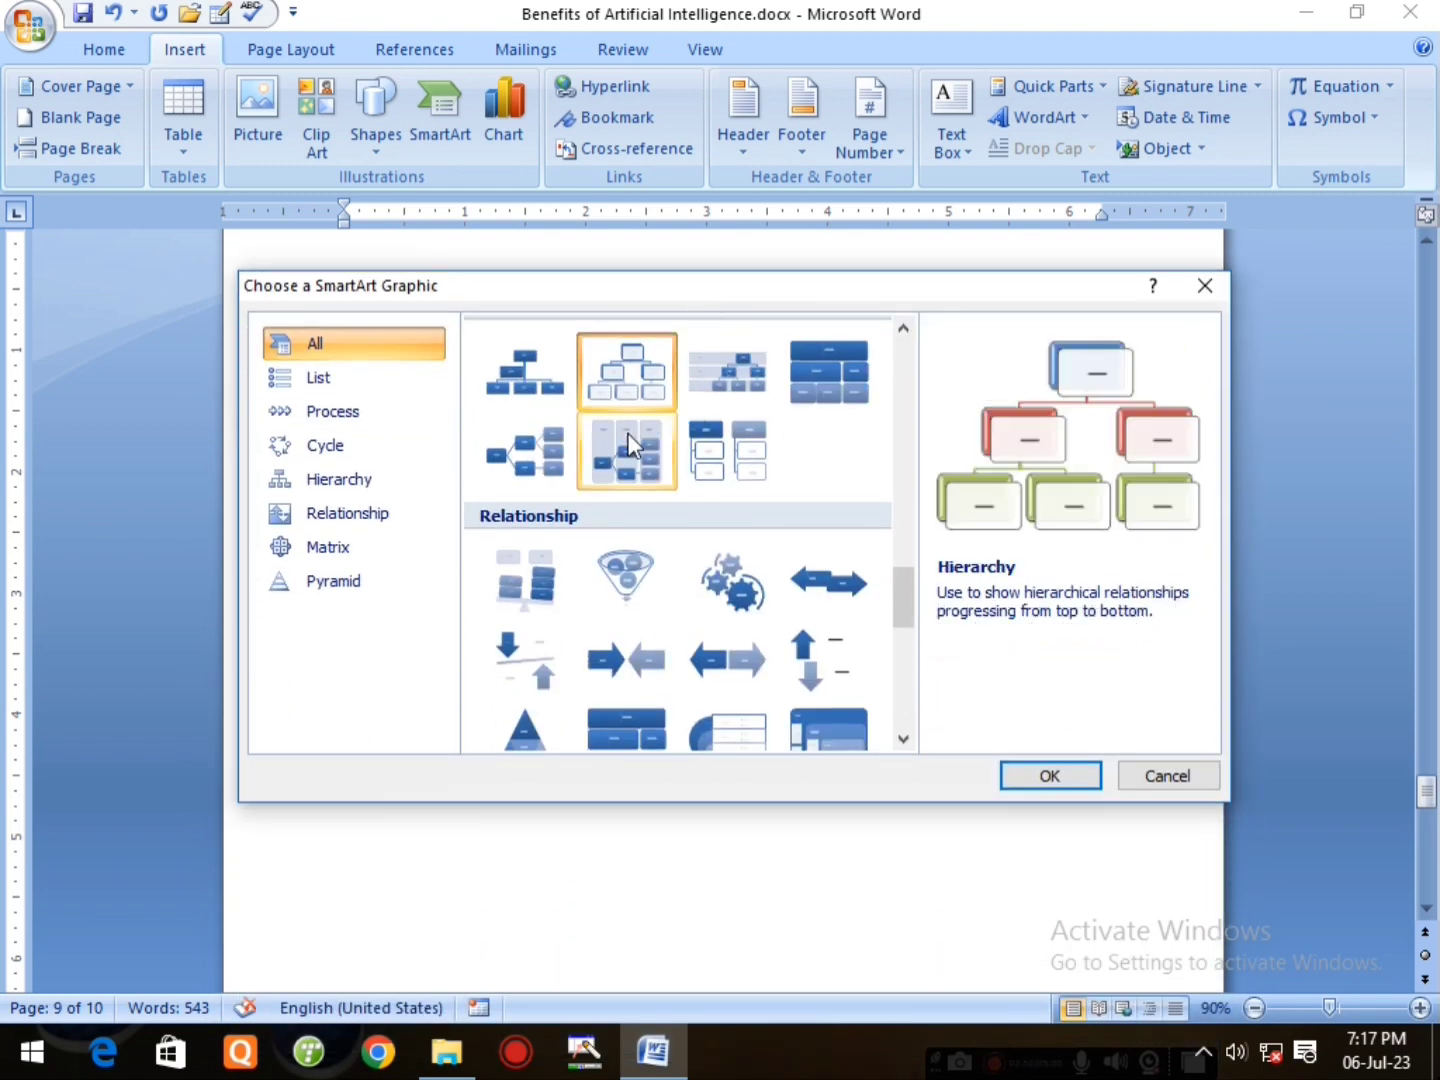
left_click(1023, 782)
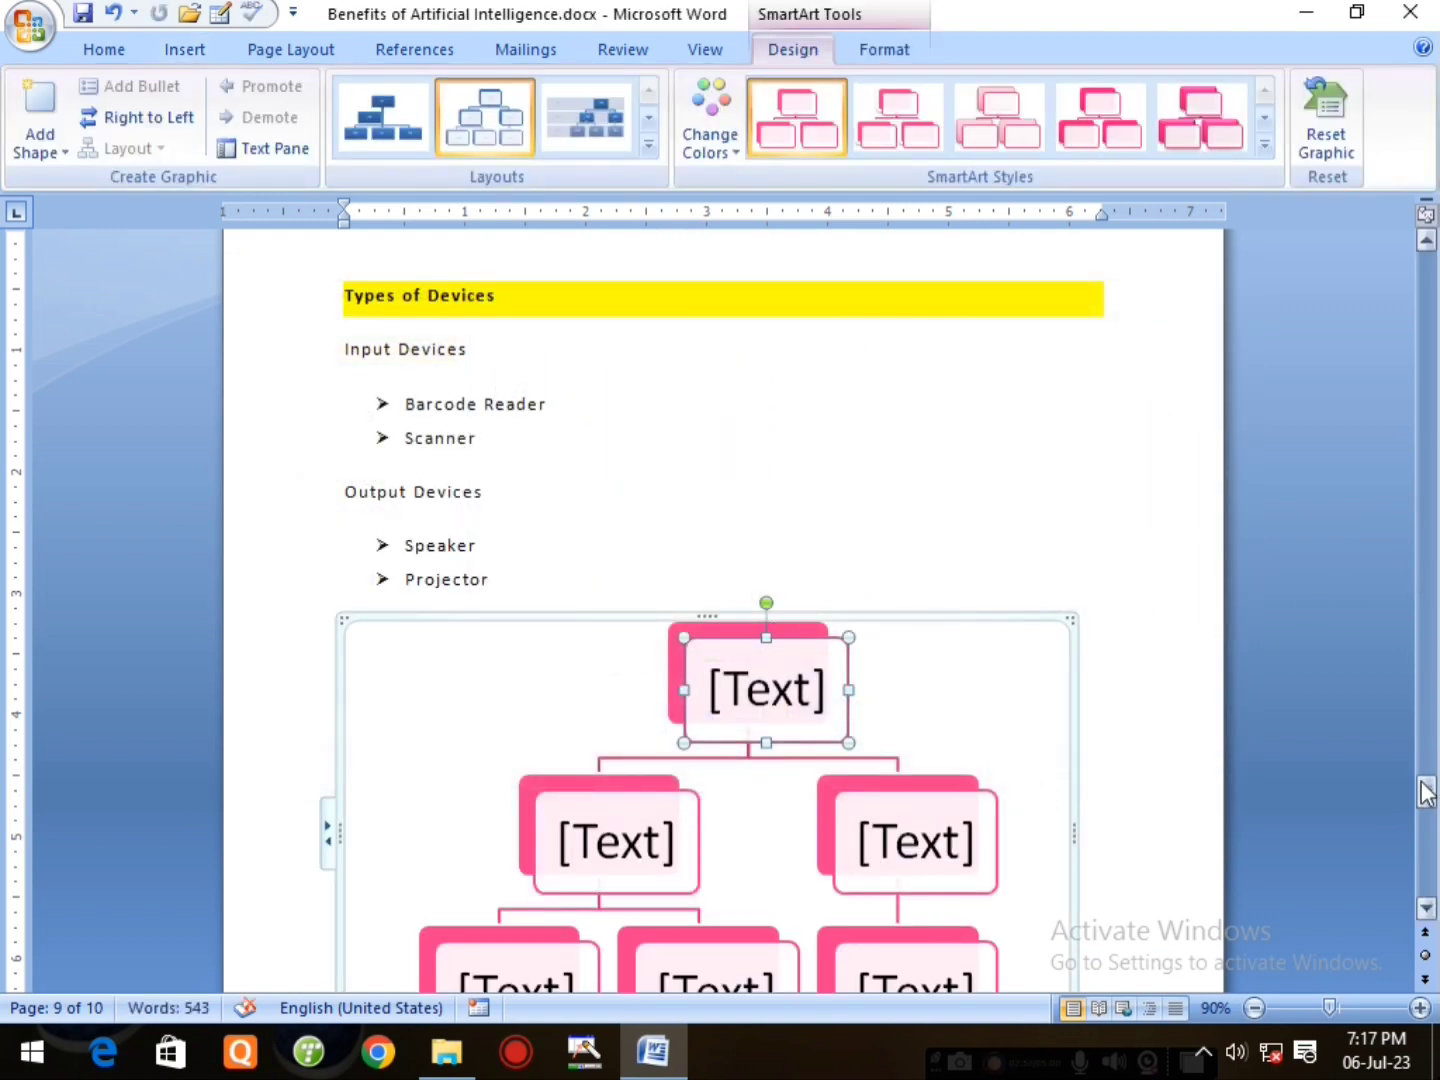
- Label the top box of the hierarchy graphic "Types of Devices"
left_click_drag(1426, 792, 1430, 807)
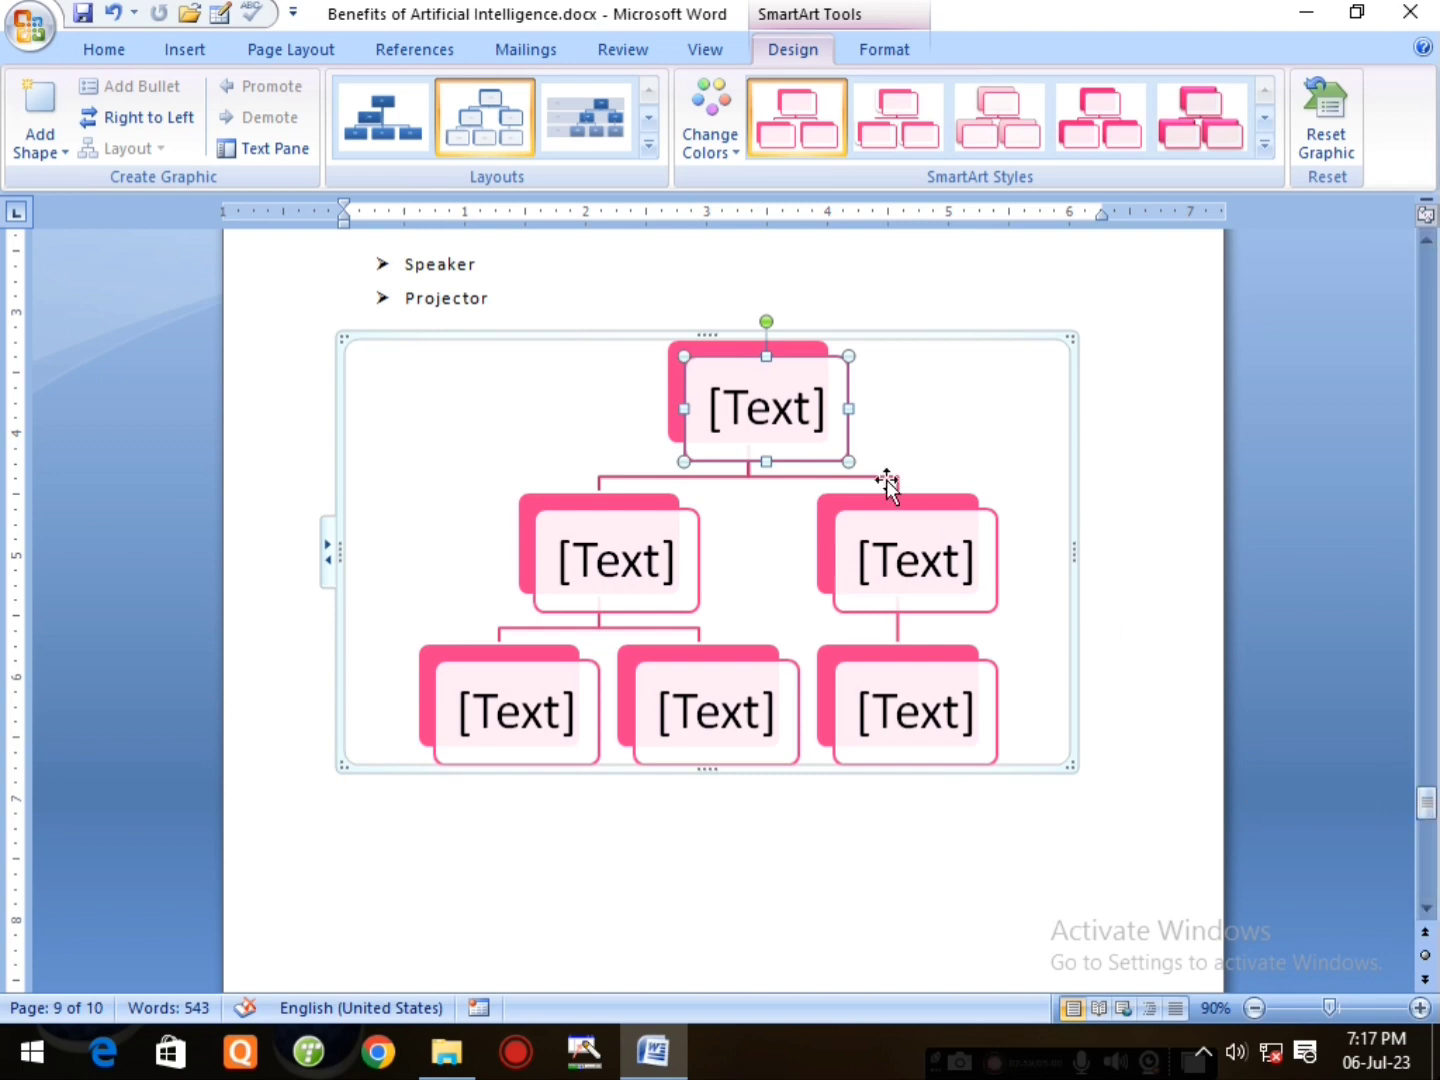
left_click(781, 419)
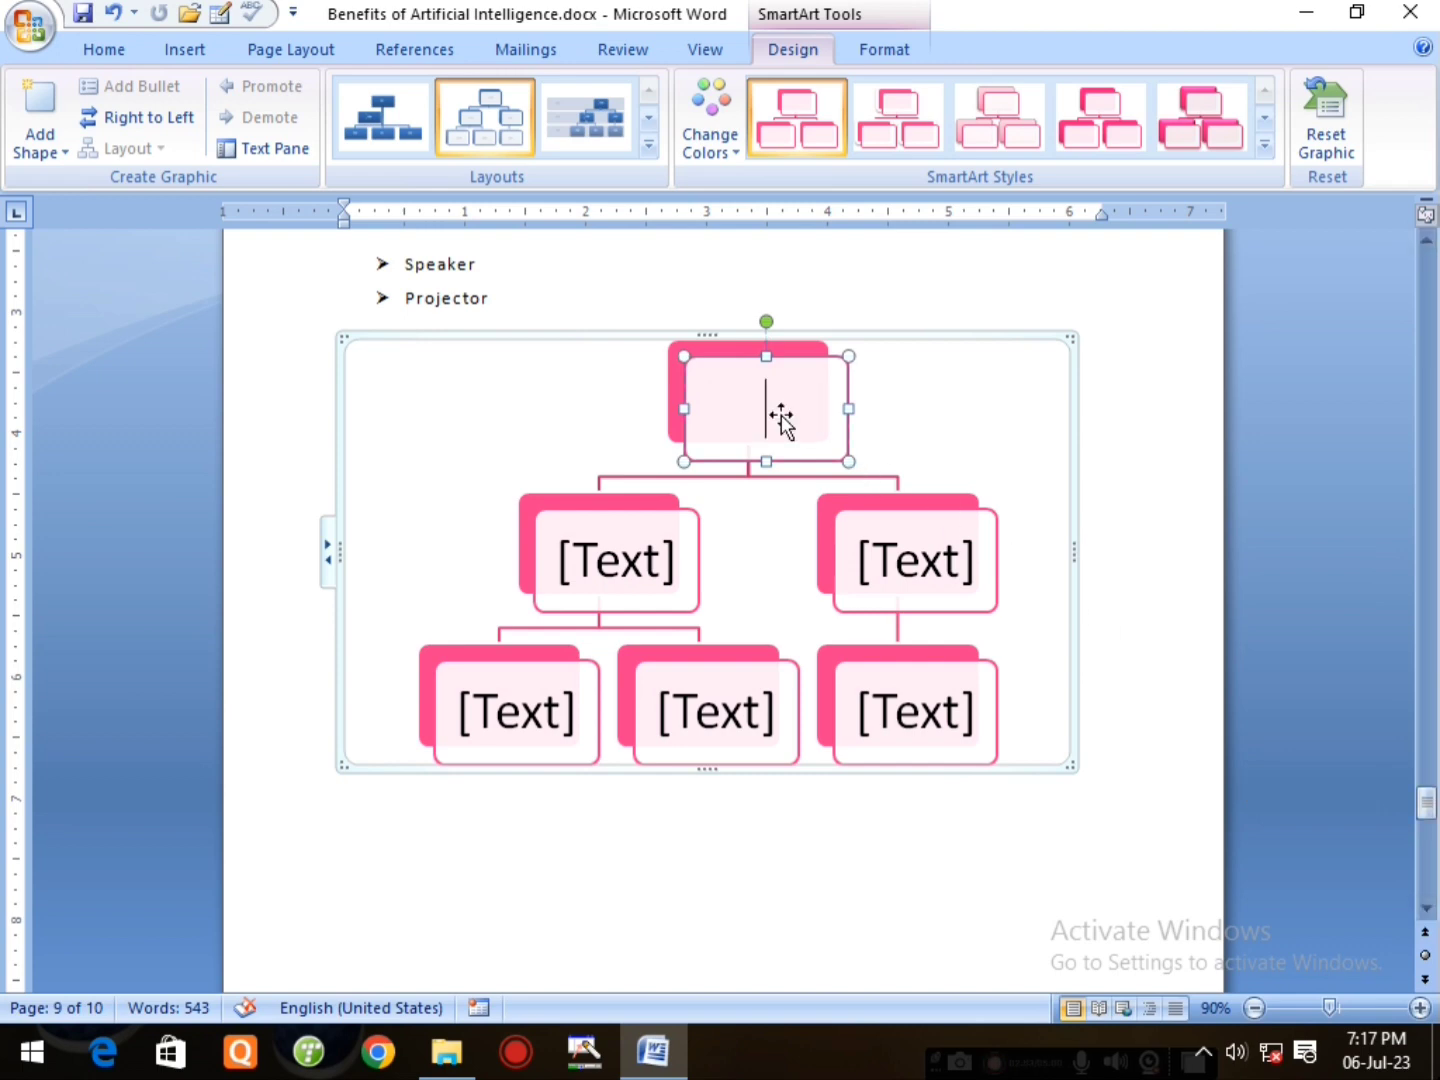
type("Types ")
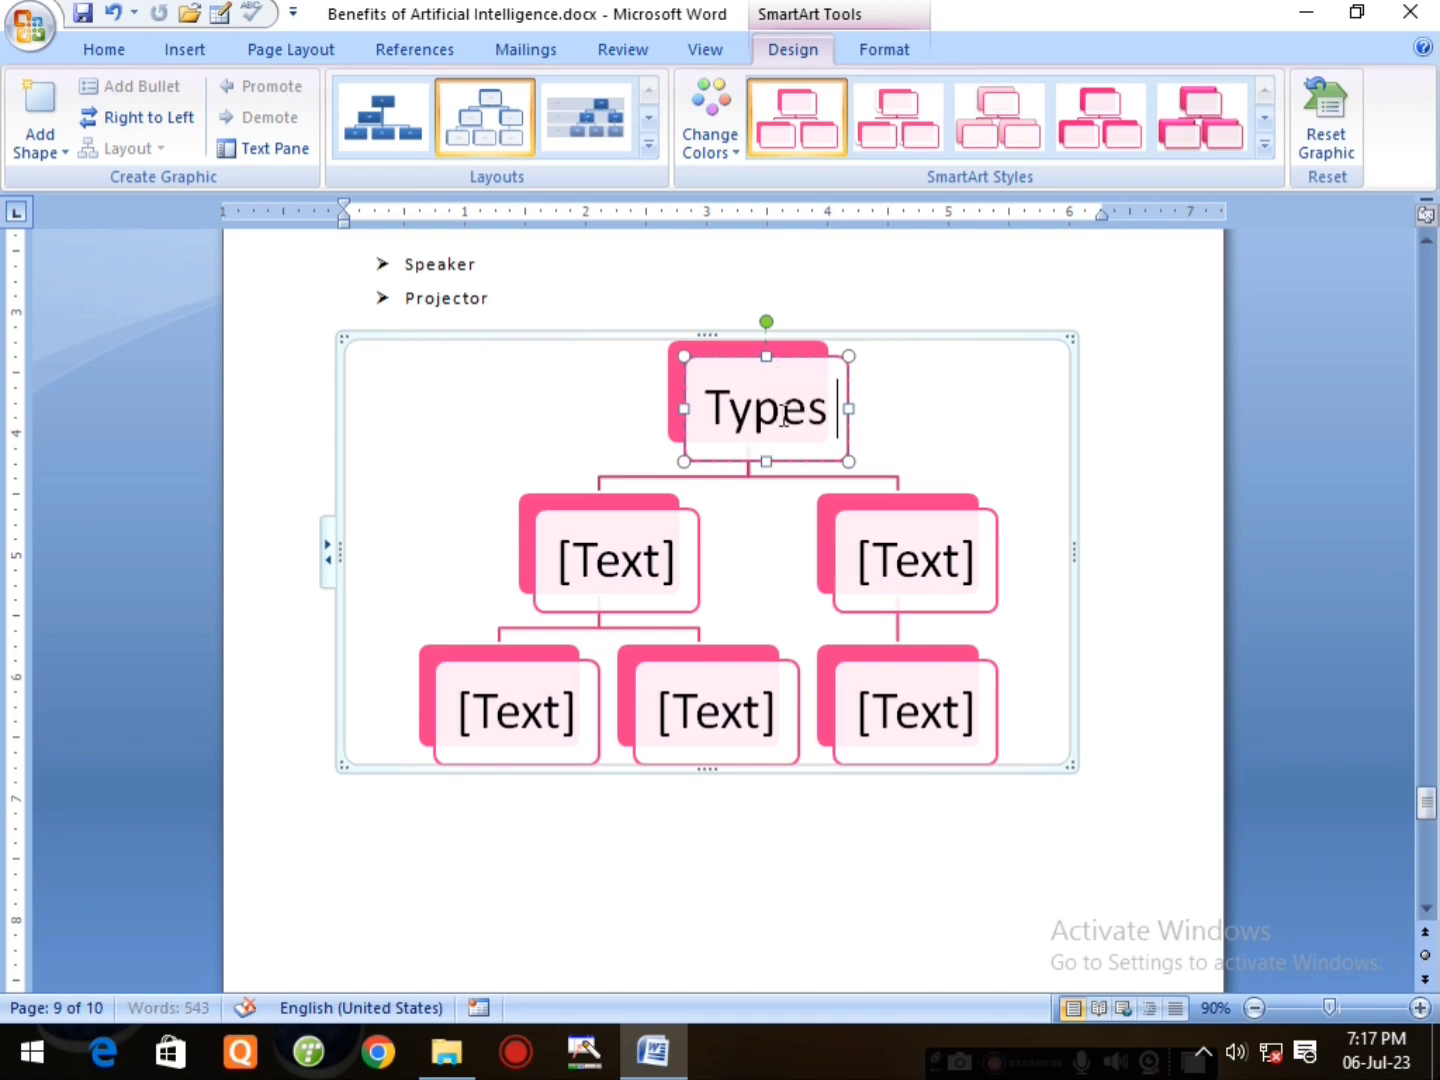
type("of Devices")
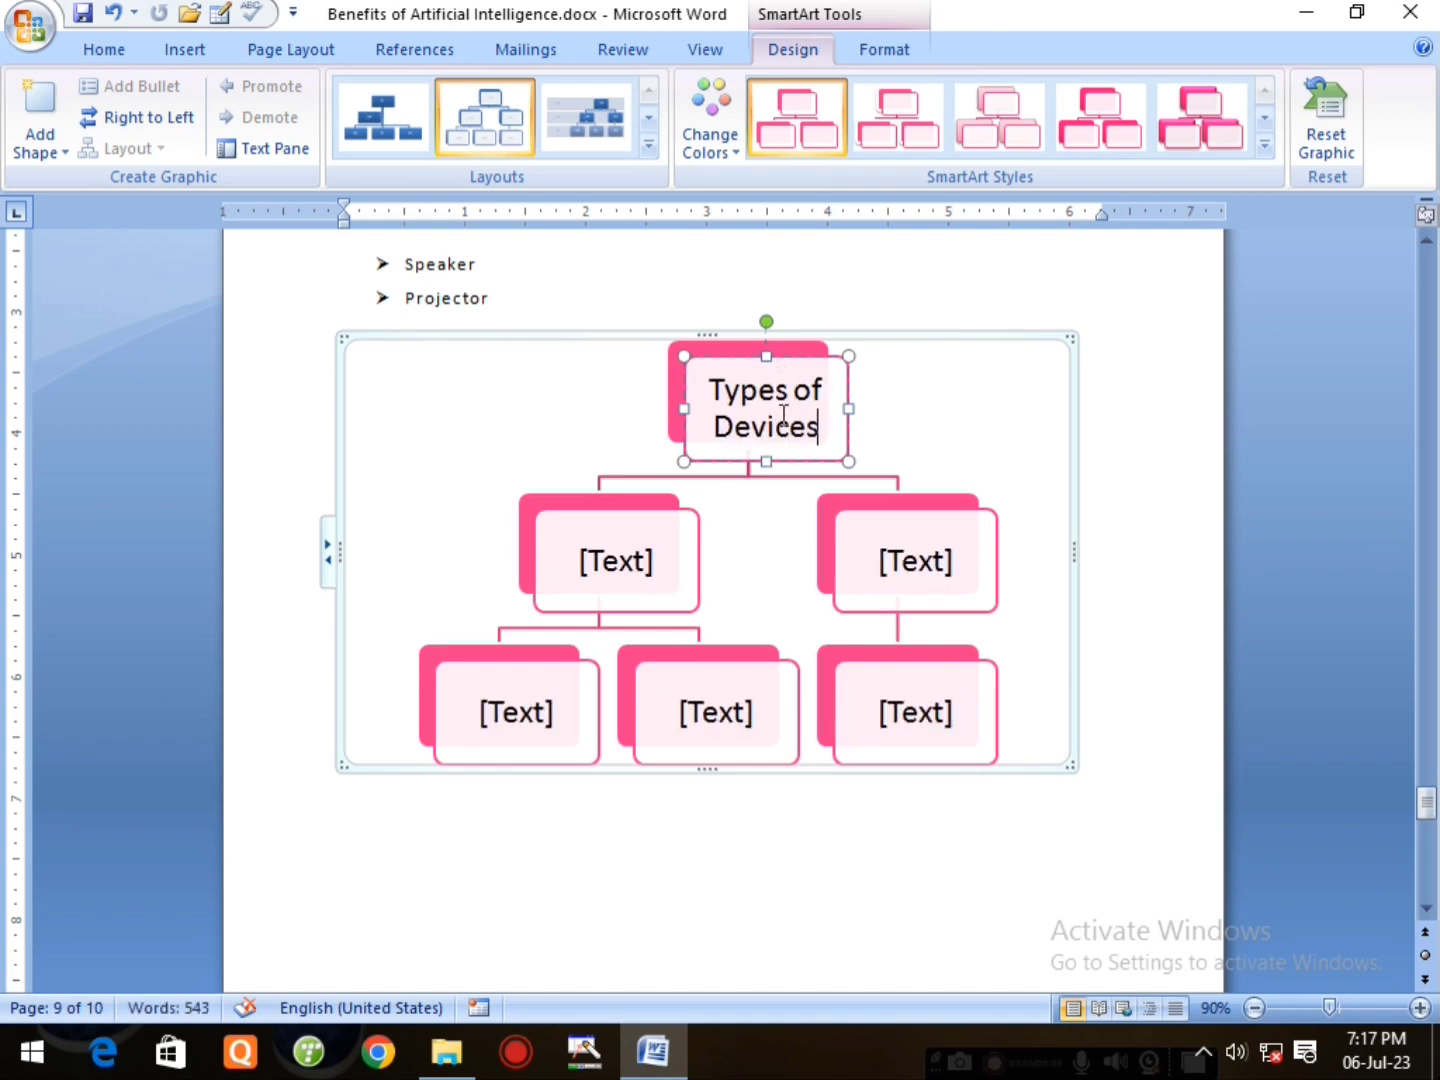
- Label the first second-level box "Input Devices" and open the other second-level box for text entry
left_click(626, 572)
type("Input")
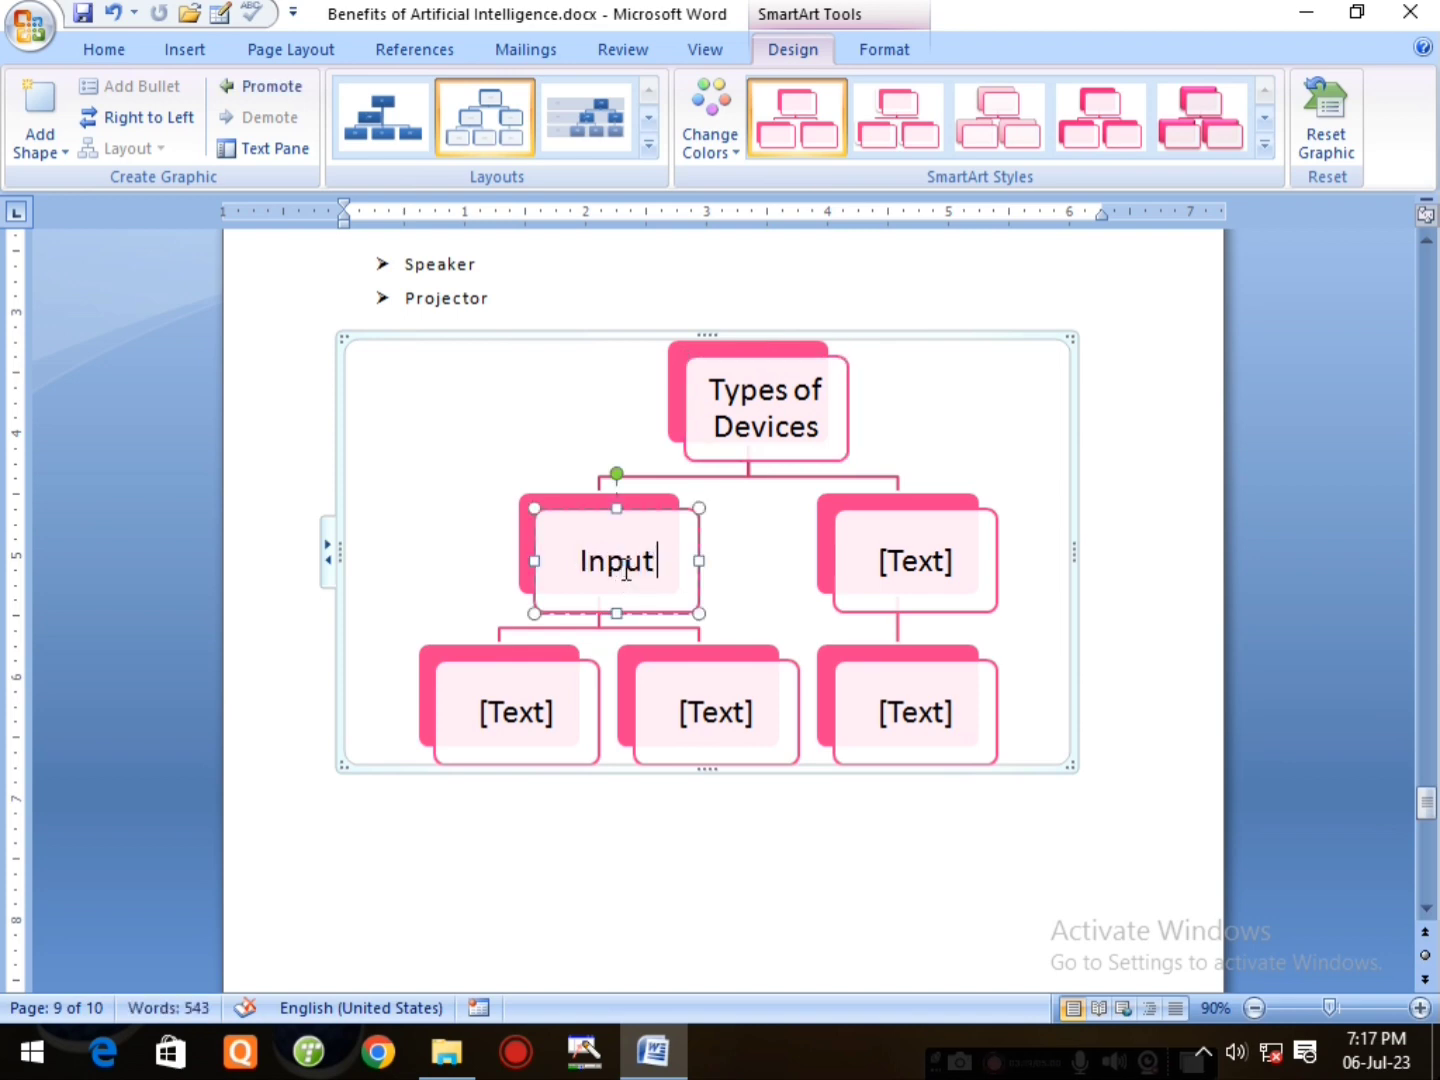
type(" Devices")
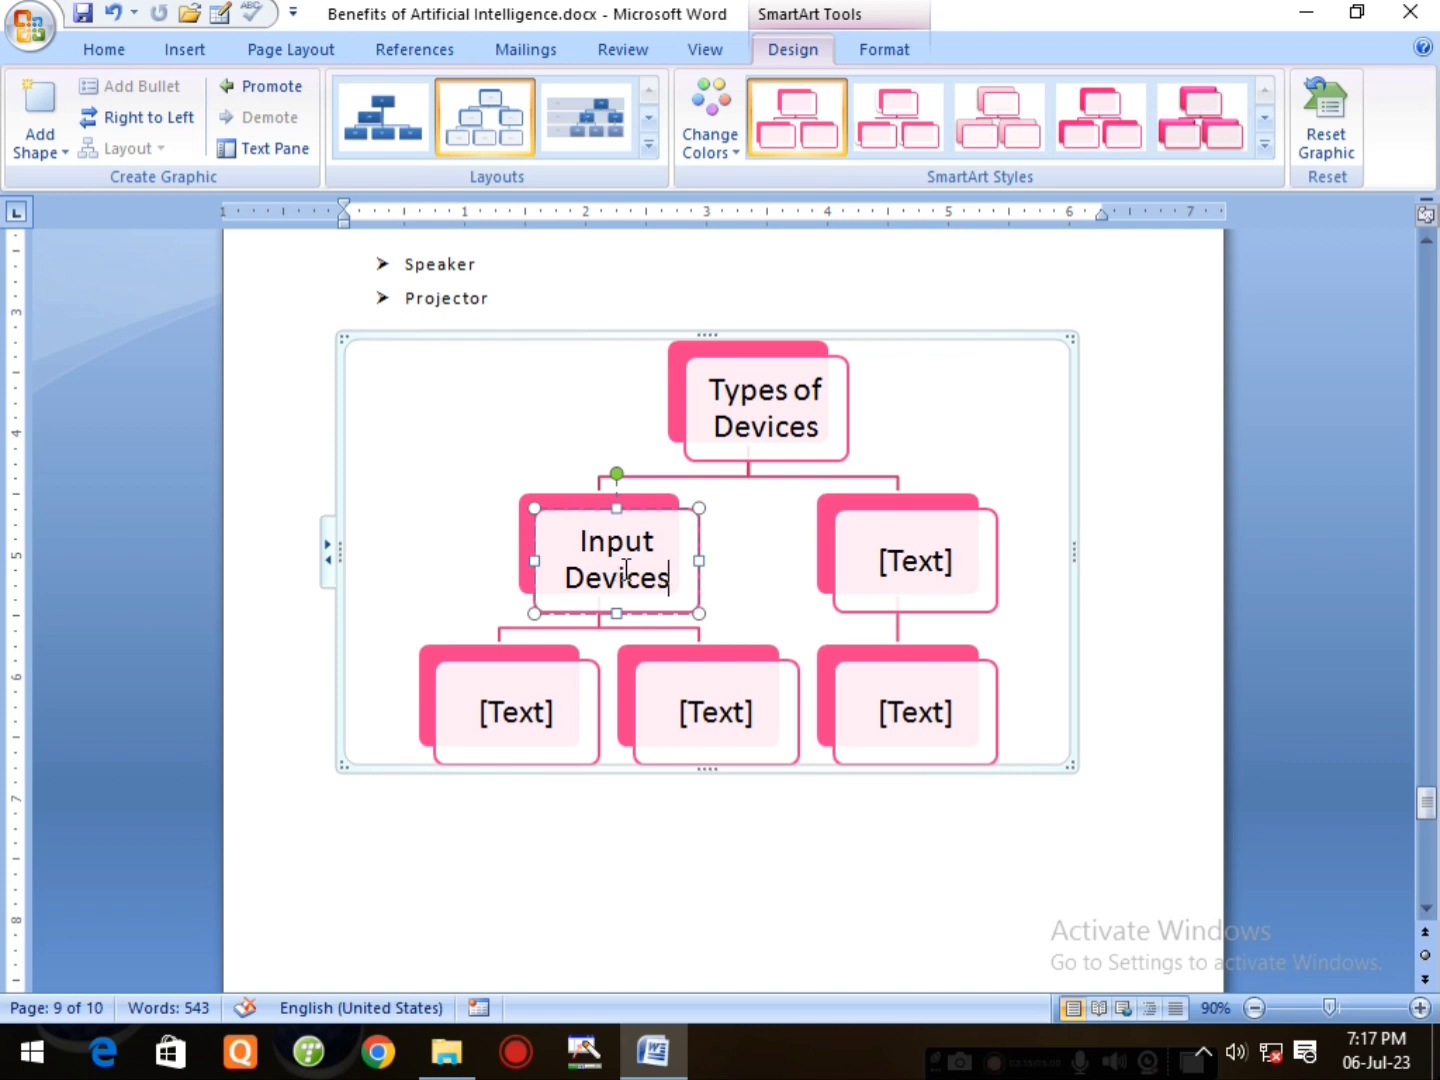
left_click(912, 565)
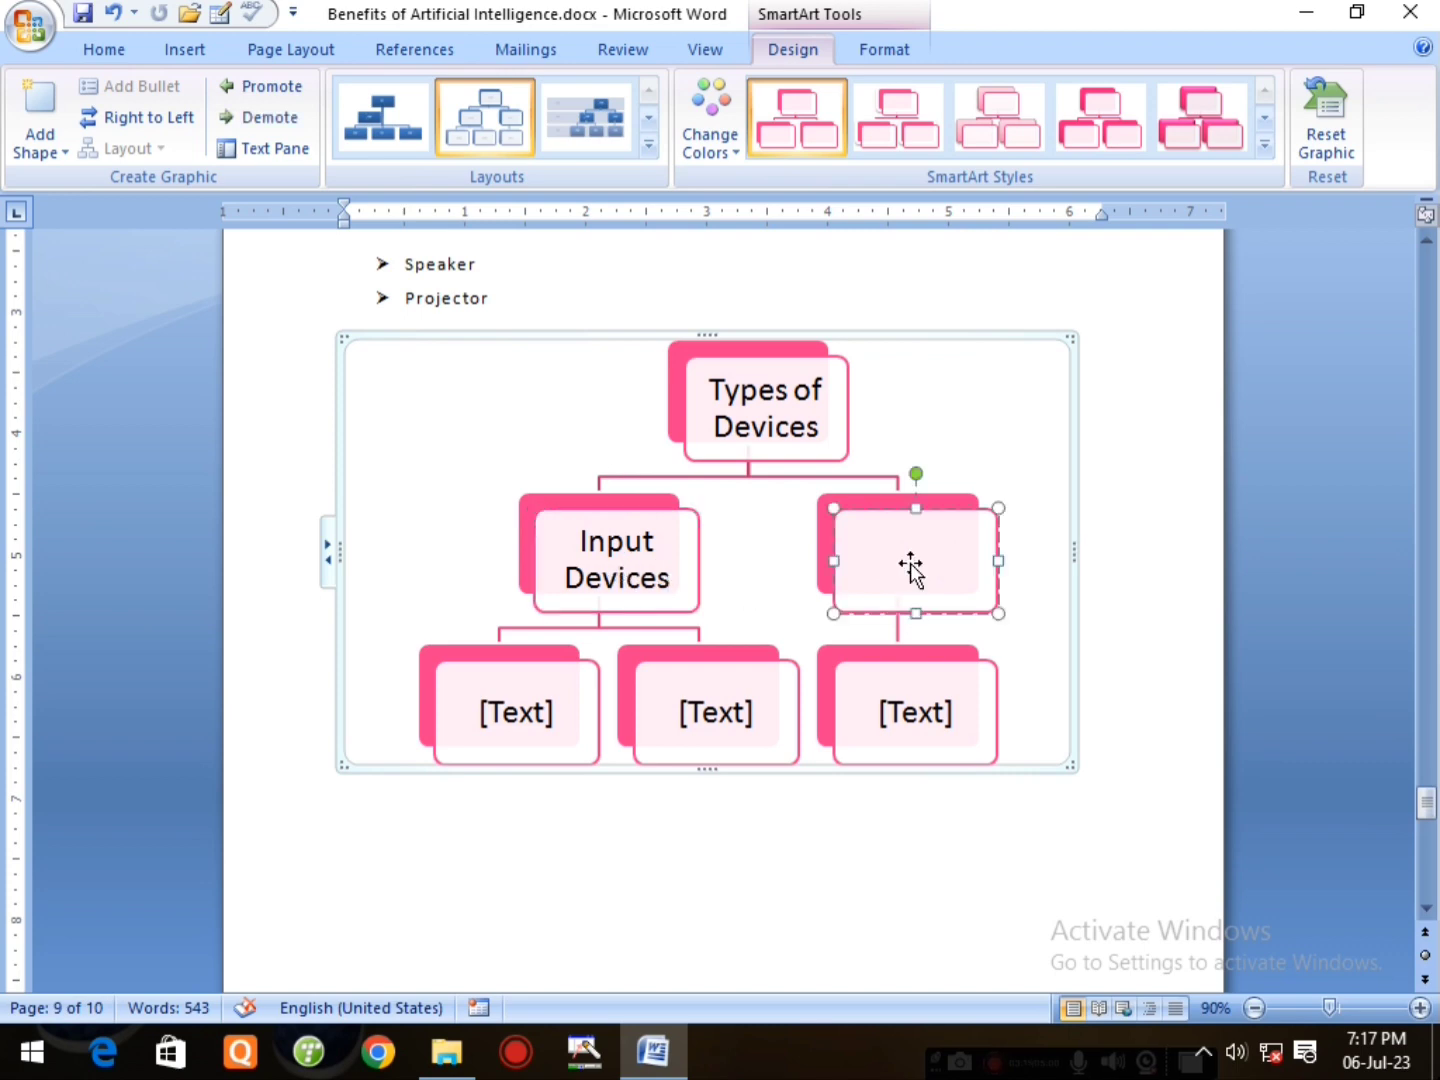
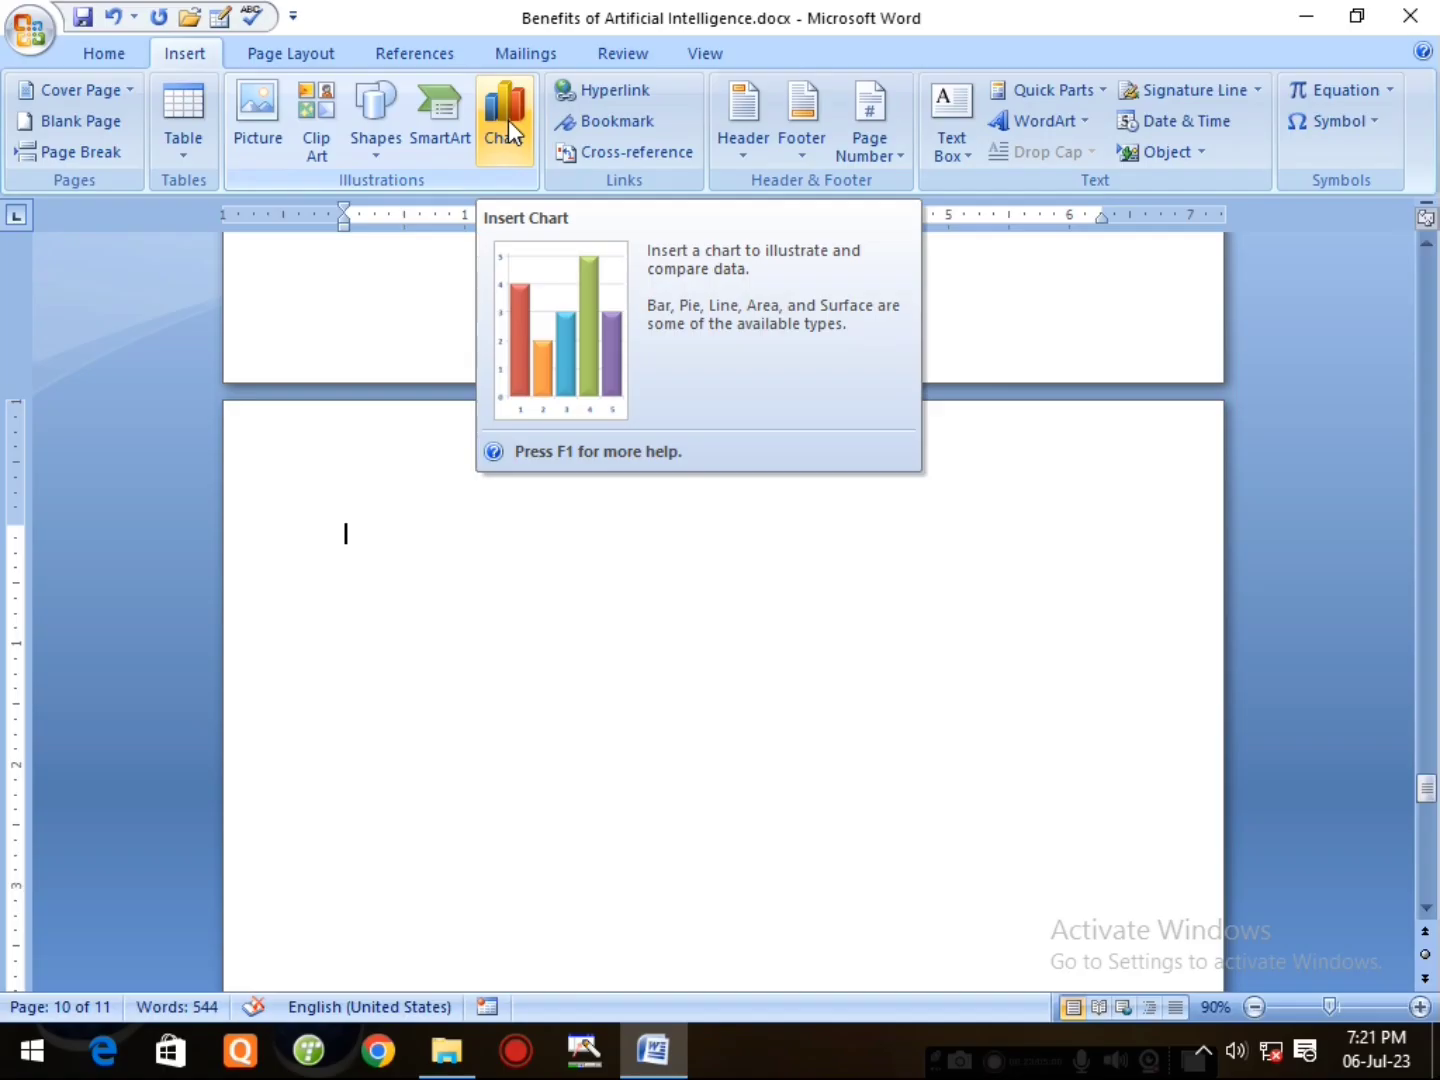
- Examine the Column, Line, Pie, Bar and Area chart types offered for a new chart
left_click(510, 124)
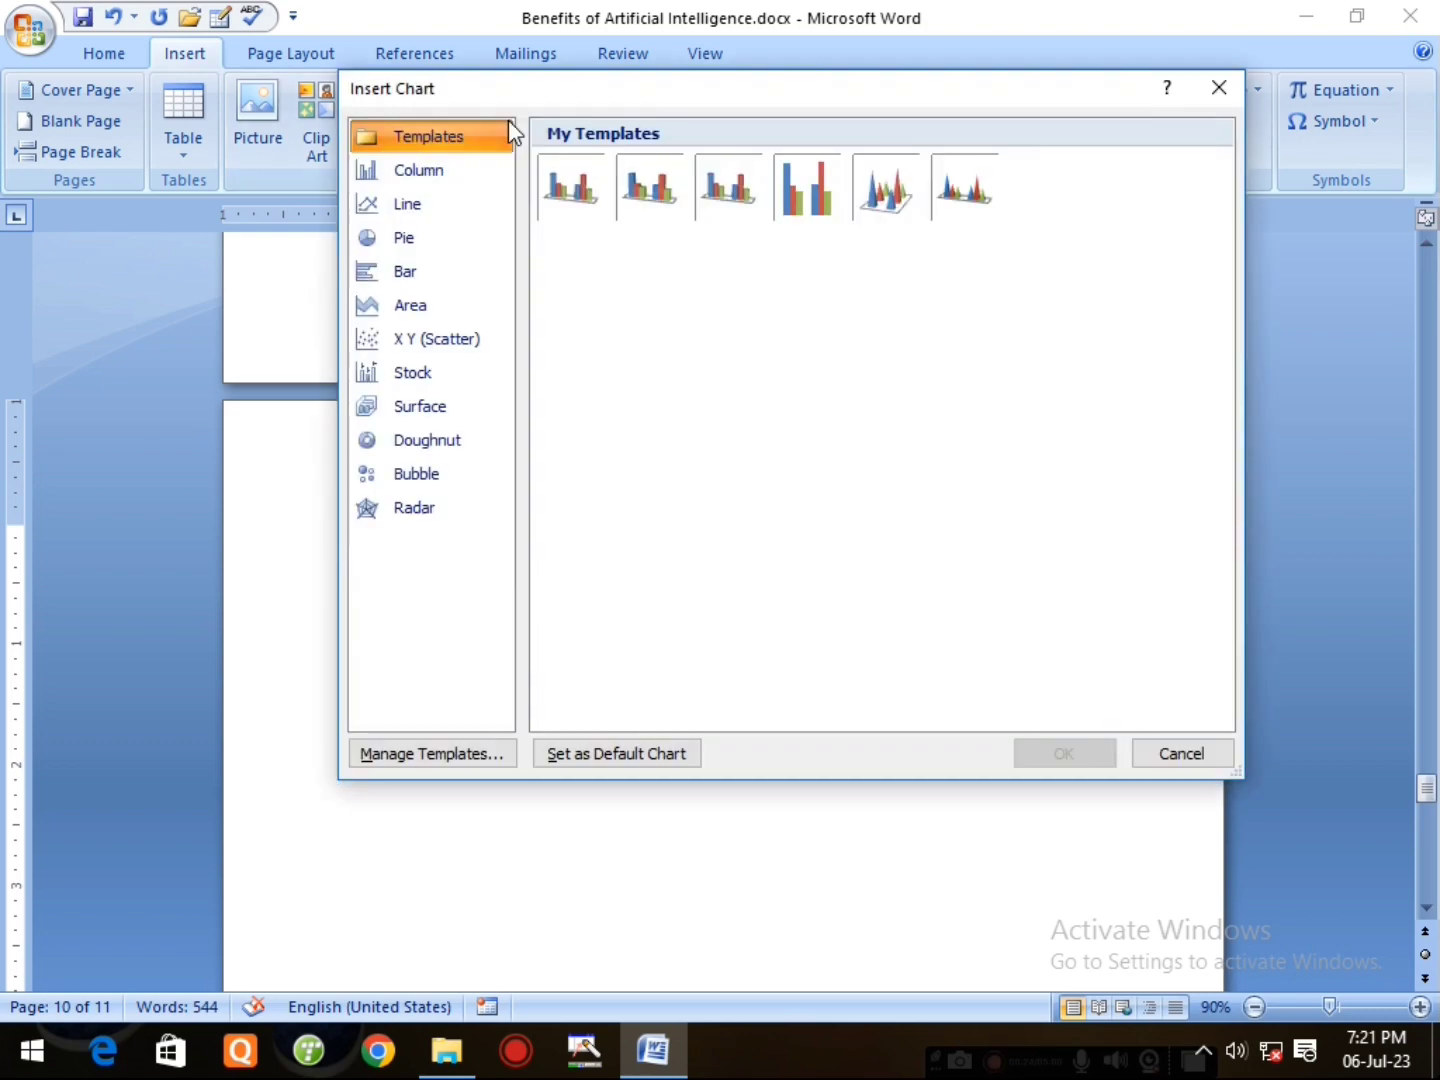
left_click_drag(783, 108, 779, 147)
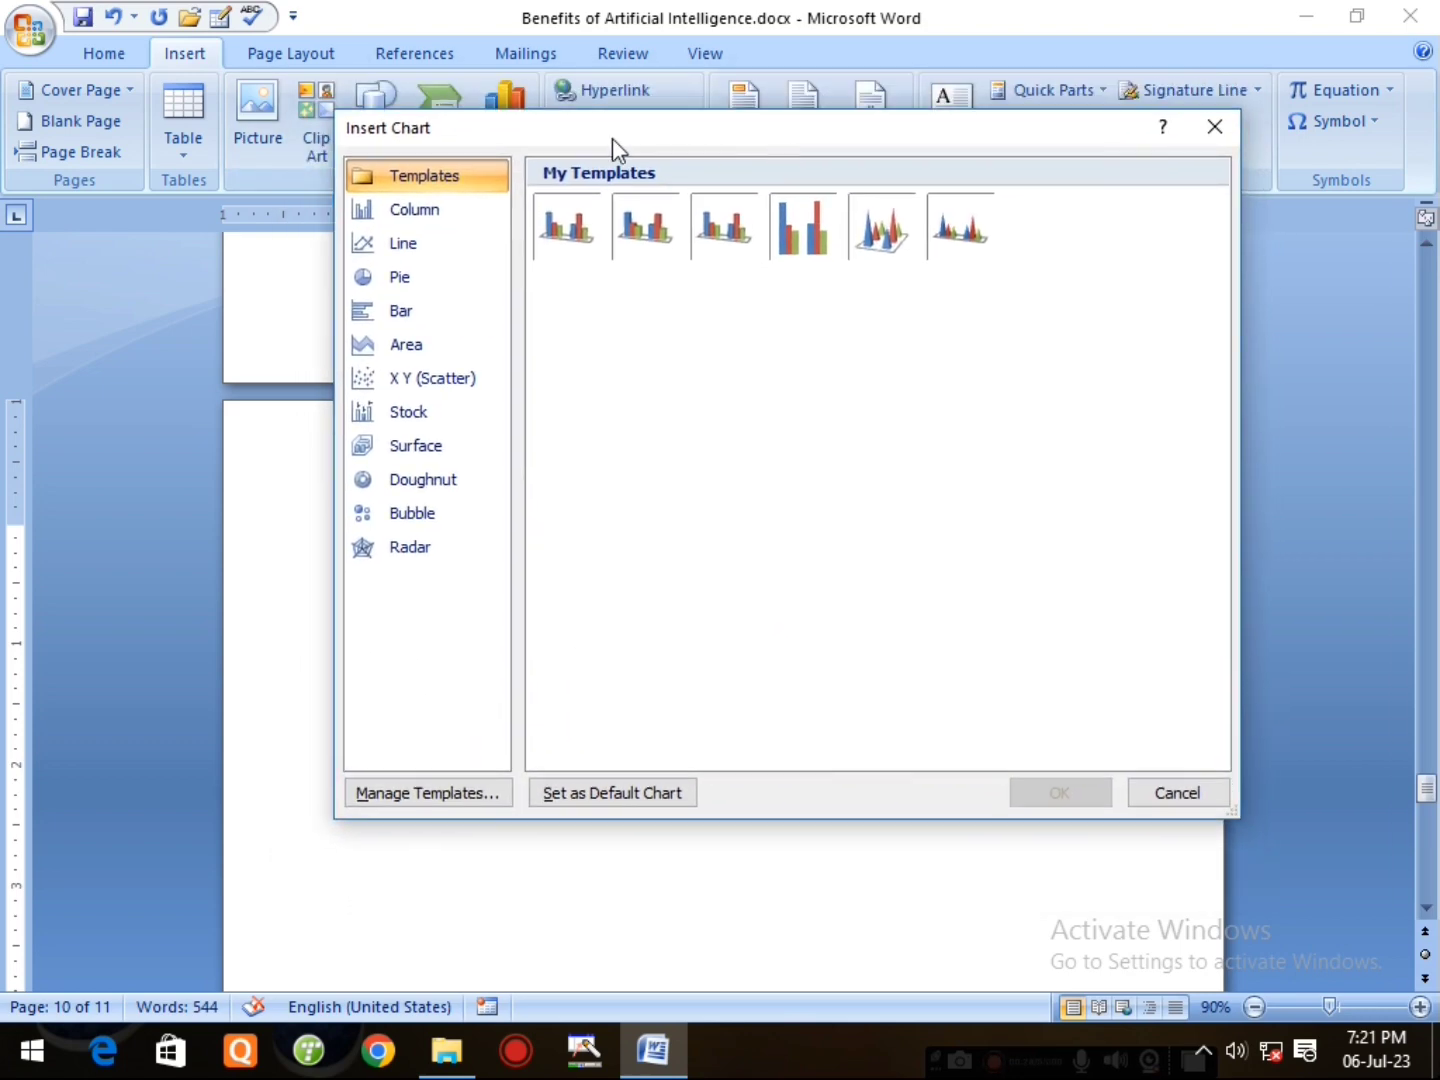
left_click(427, 221)
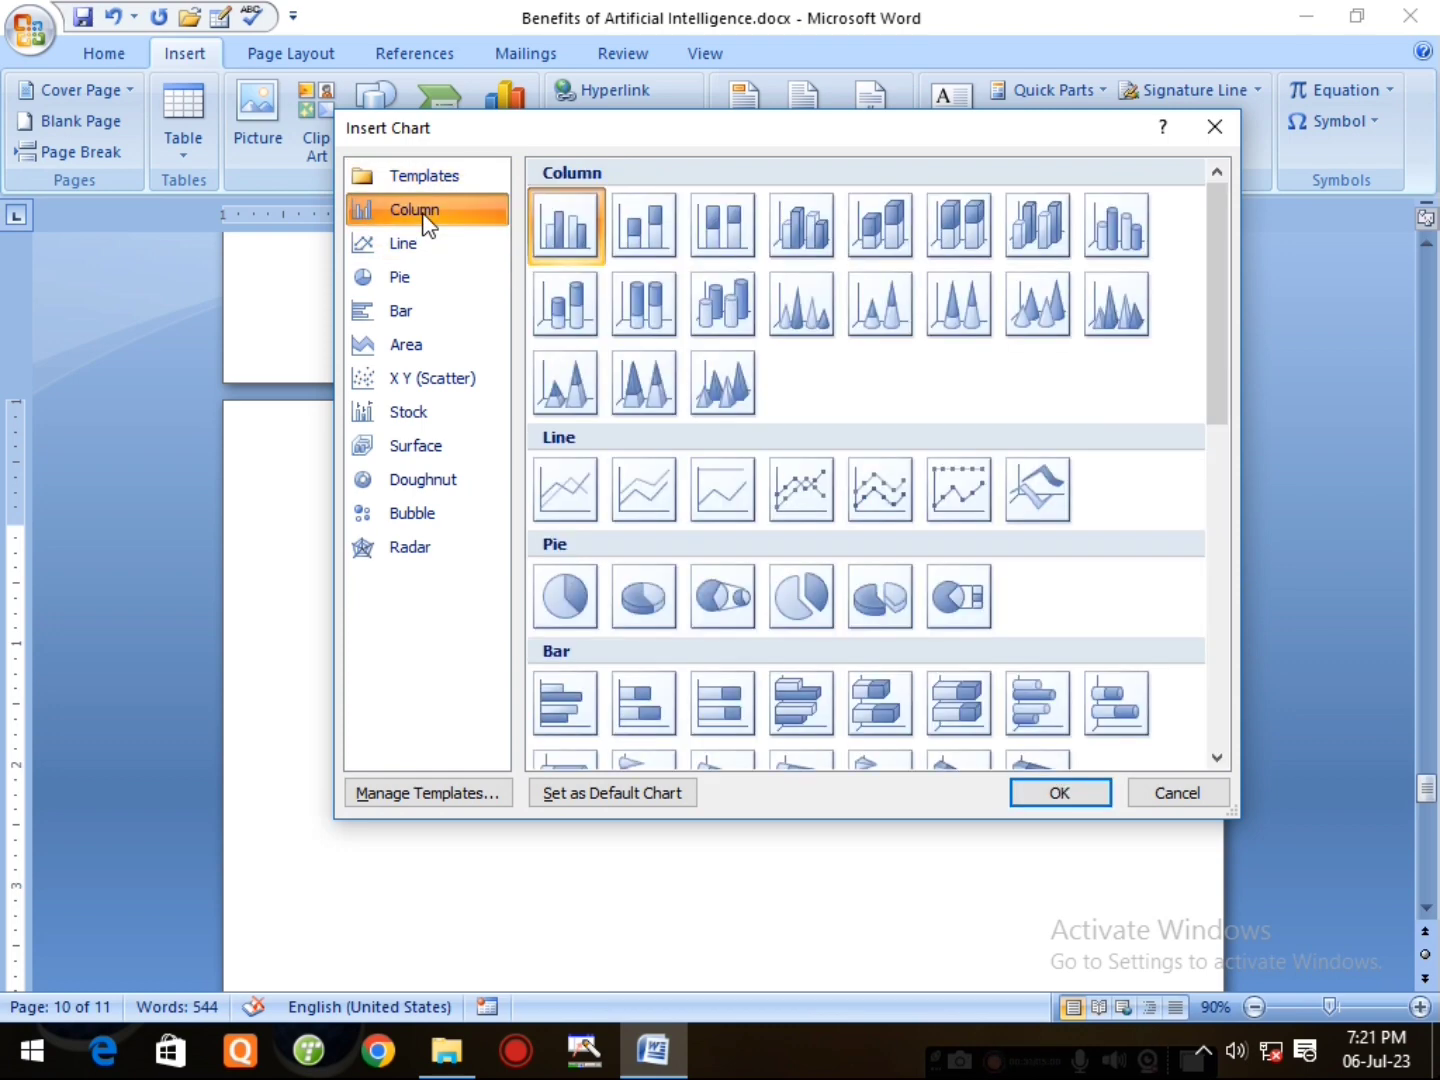
left_click(422, 252)
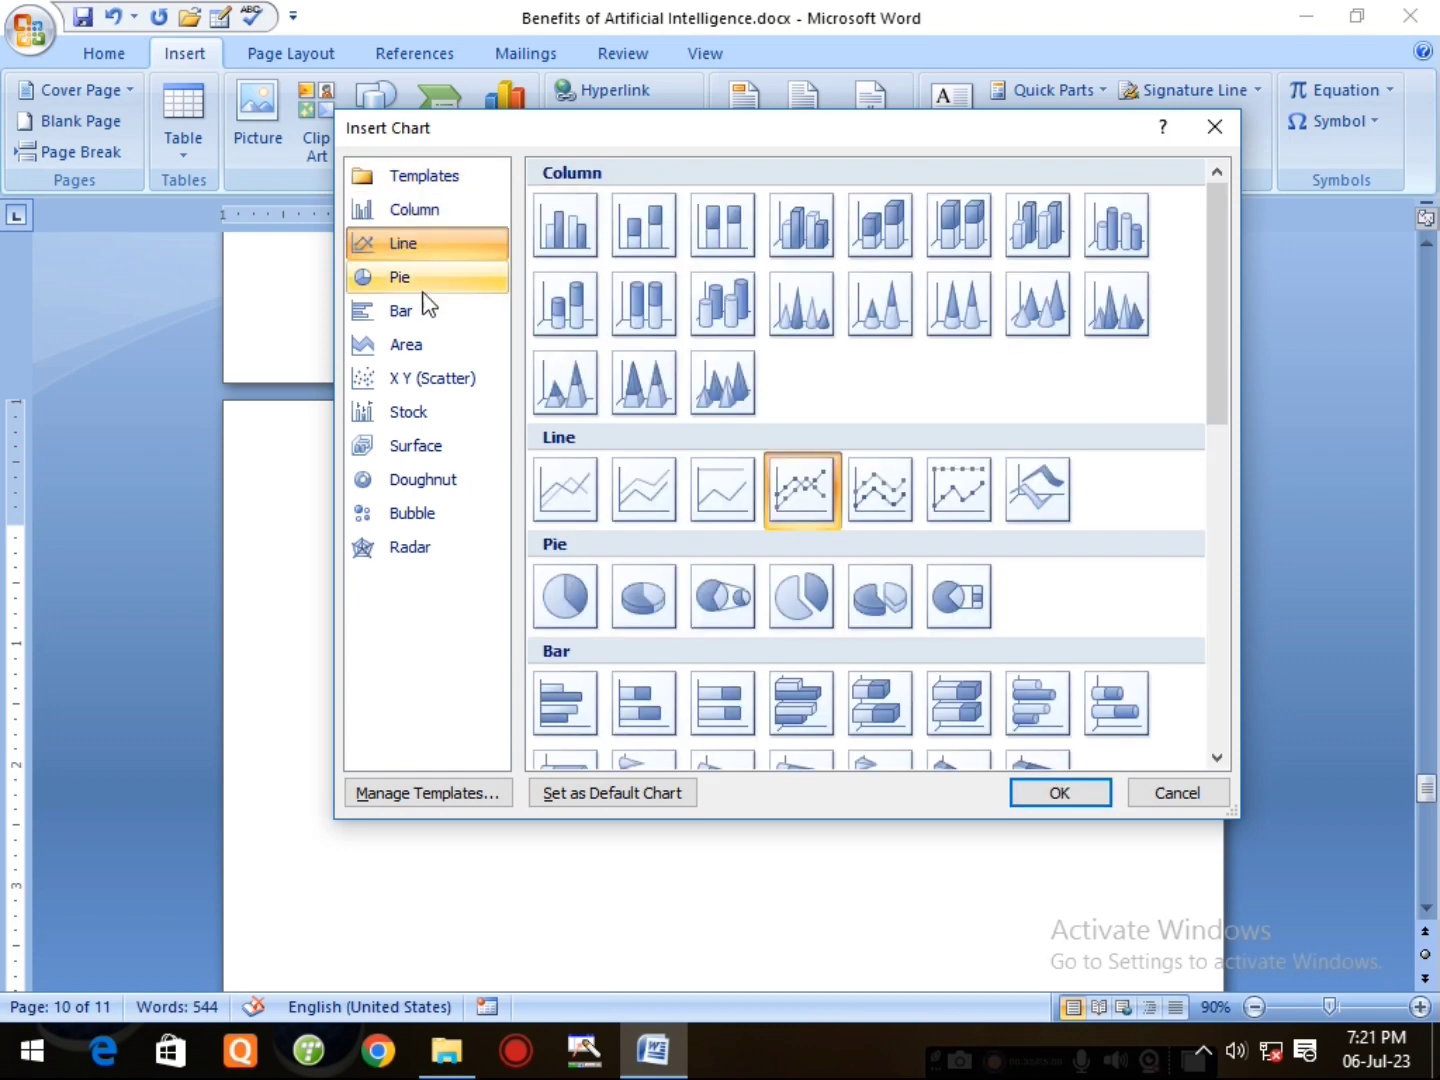
left_click(406, 281)
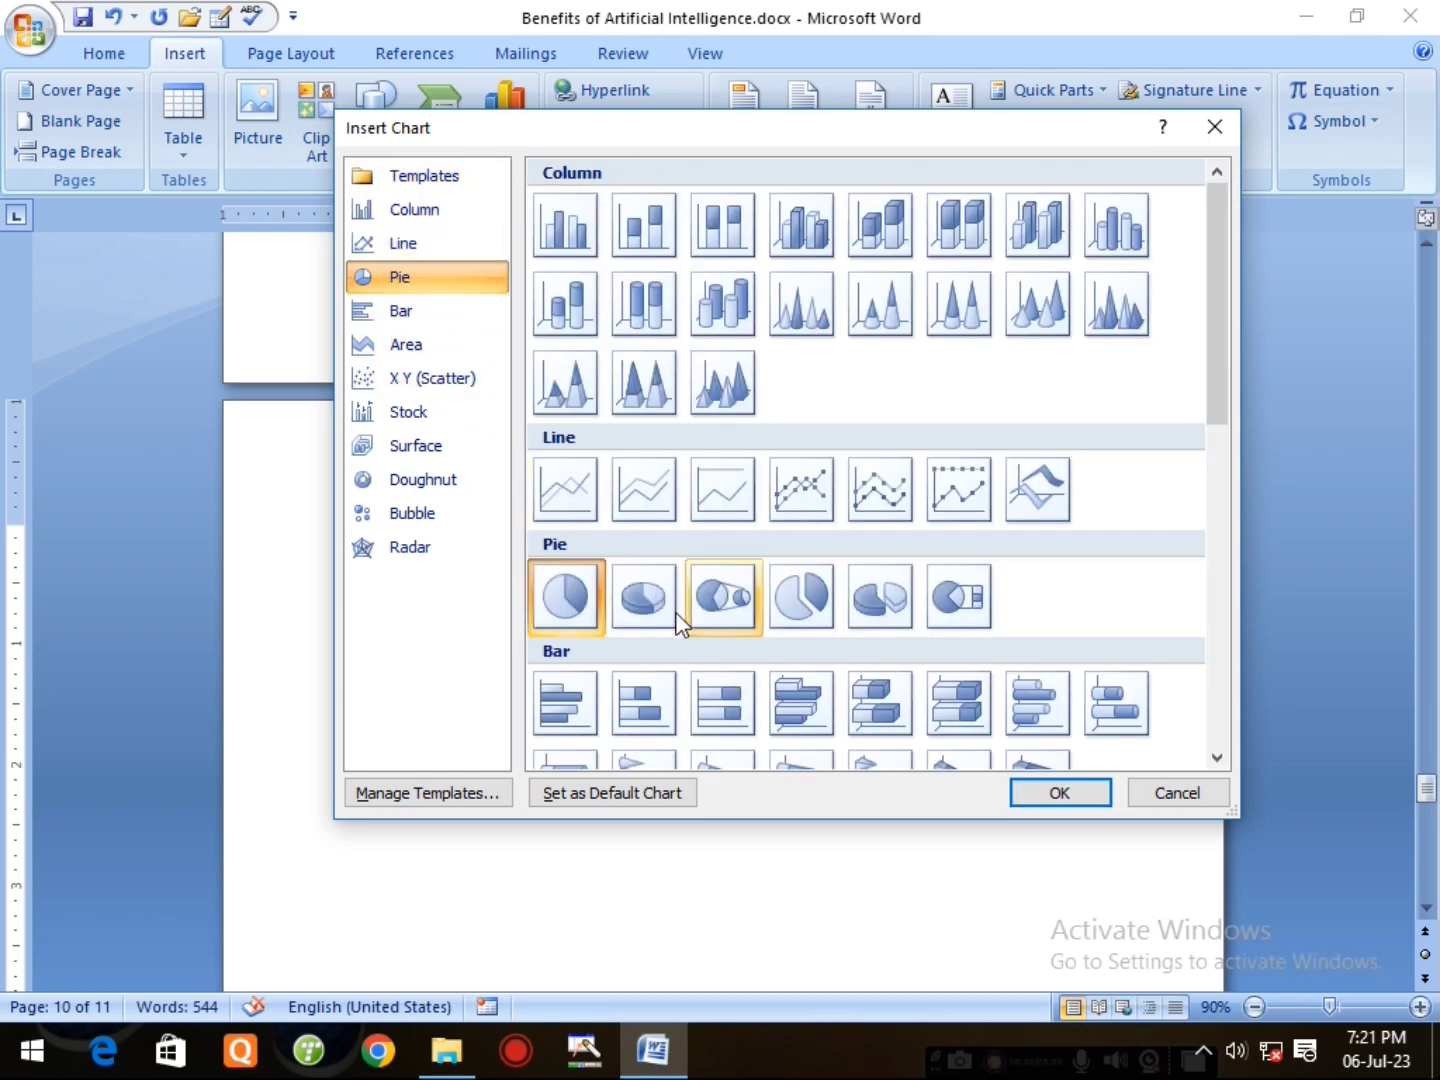
left_click(402, 312)
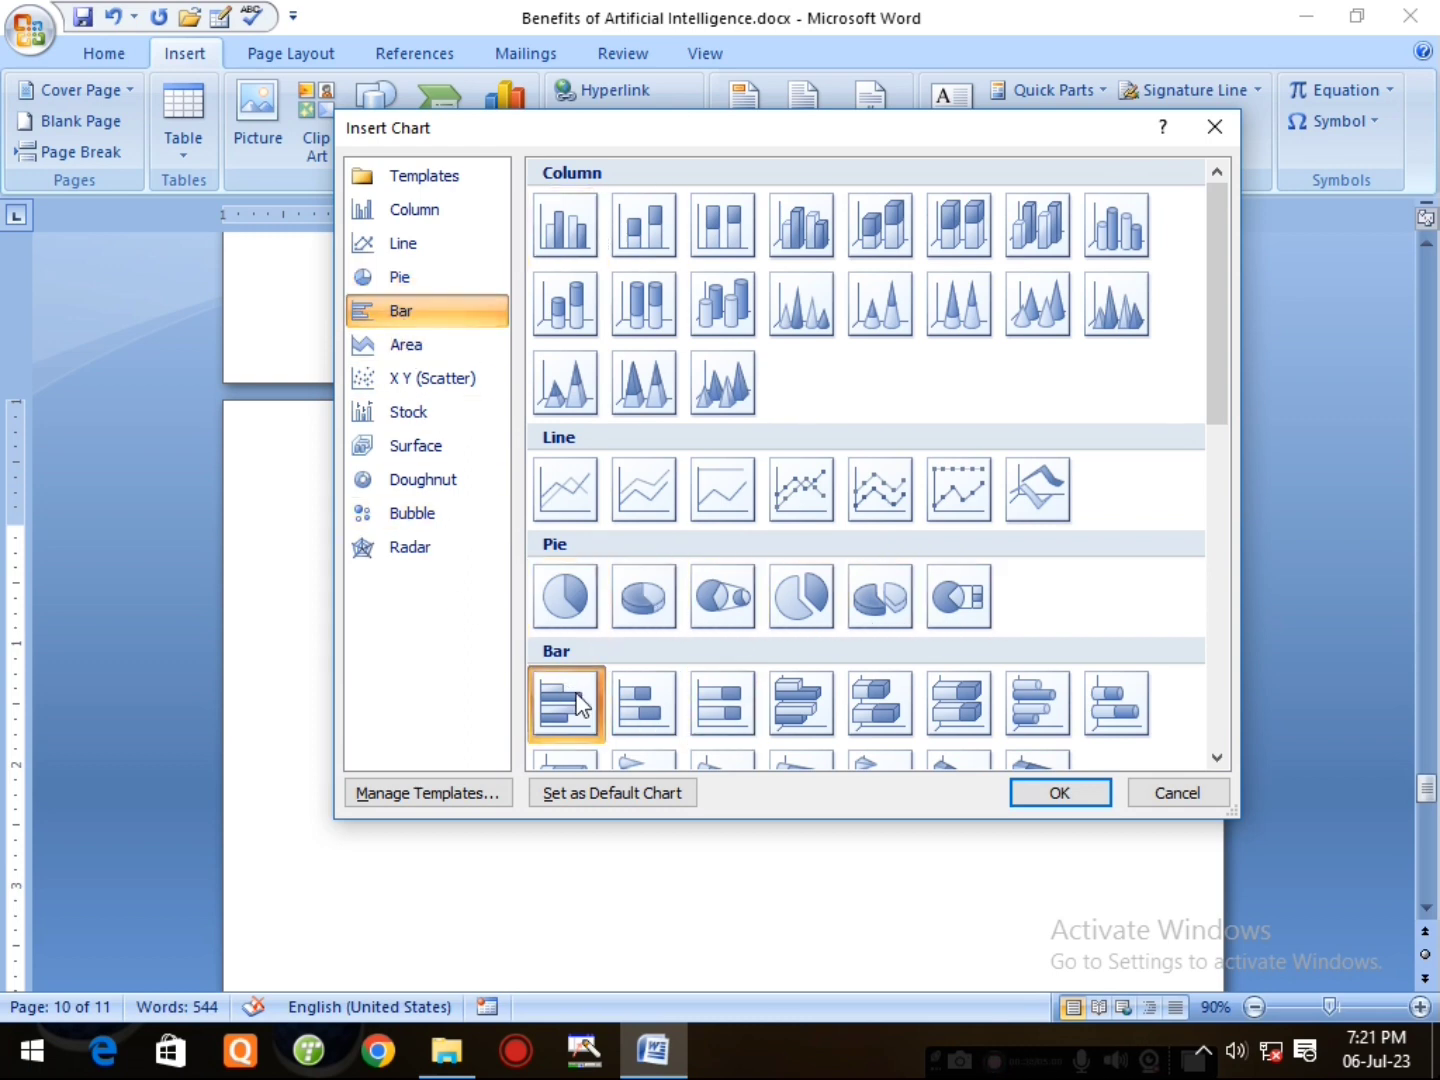
left_click_drag(1215, 374, 1215, 478)
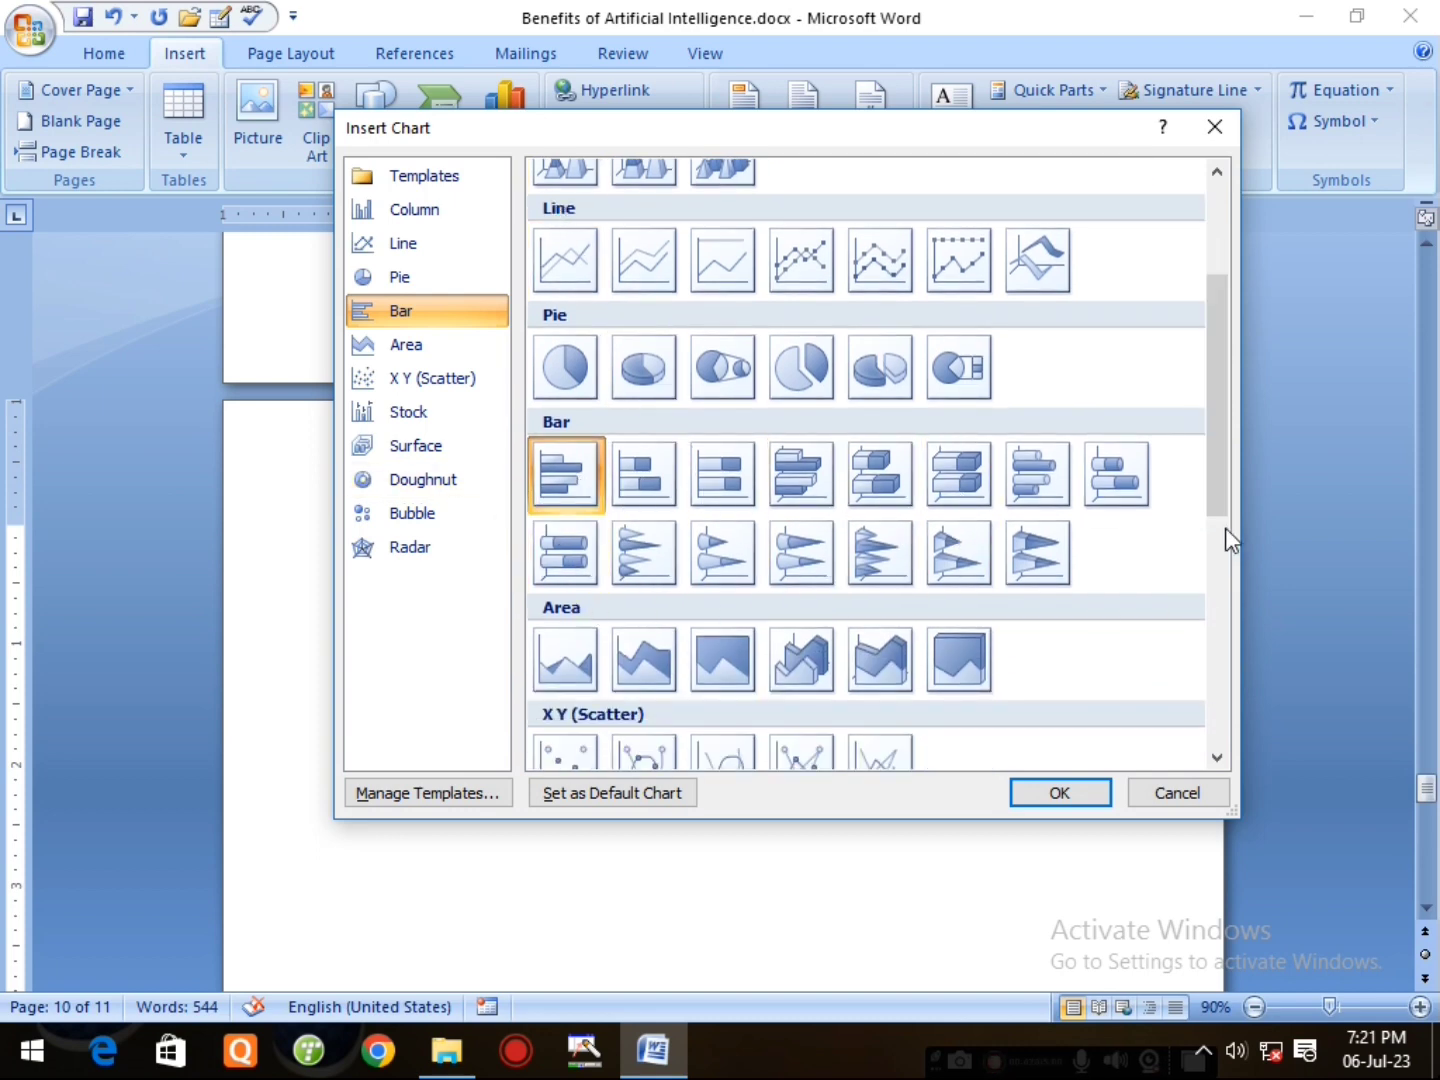
scroll(1214, 506, "down", 1)
left_click_drag(1214, 506, 1208, 539)
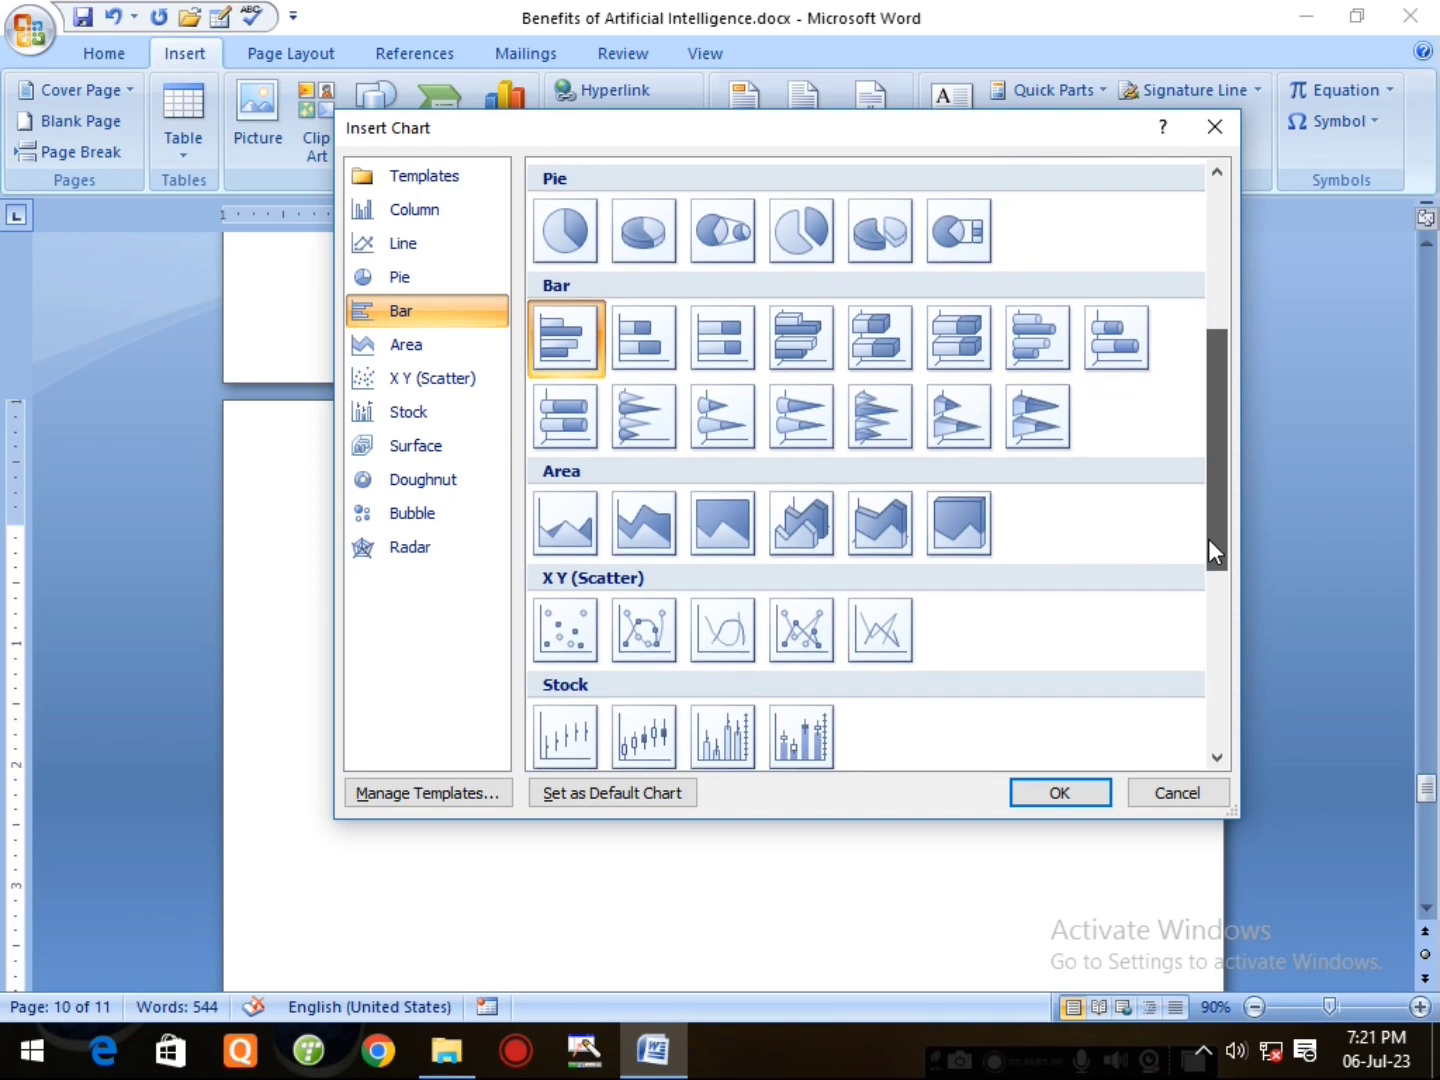
left_click(406, 345)
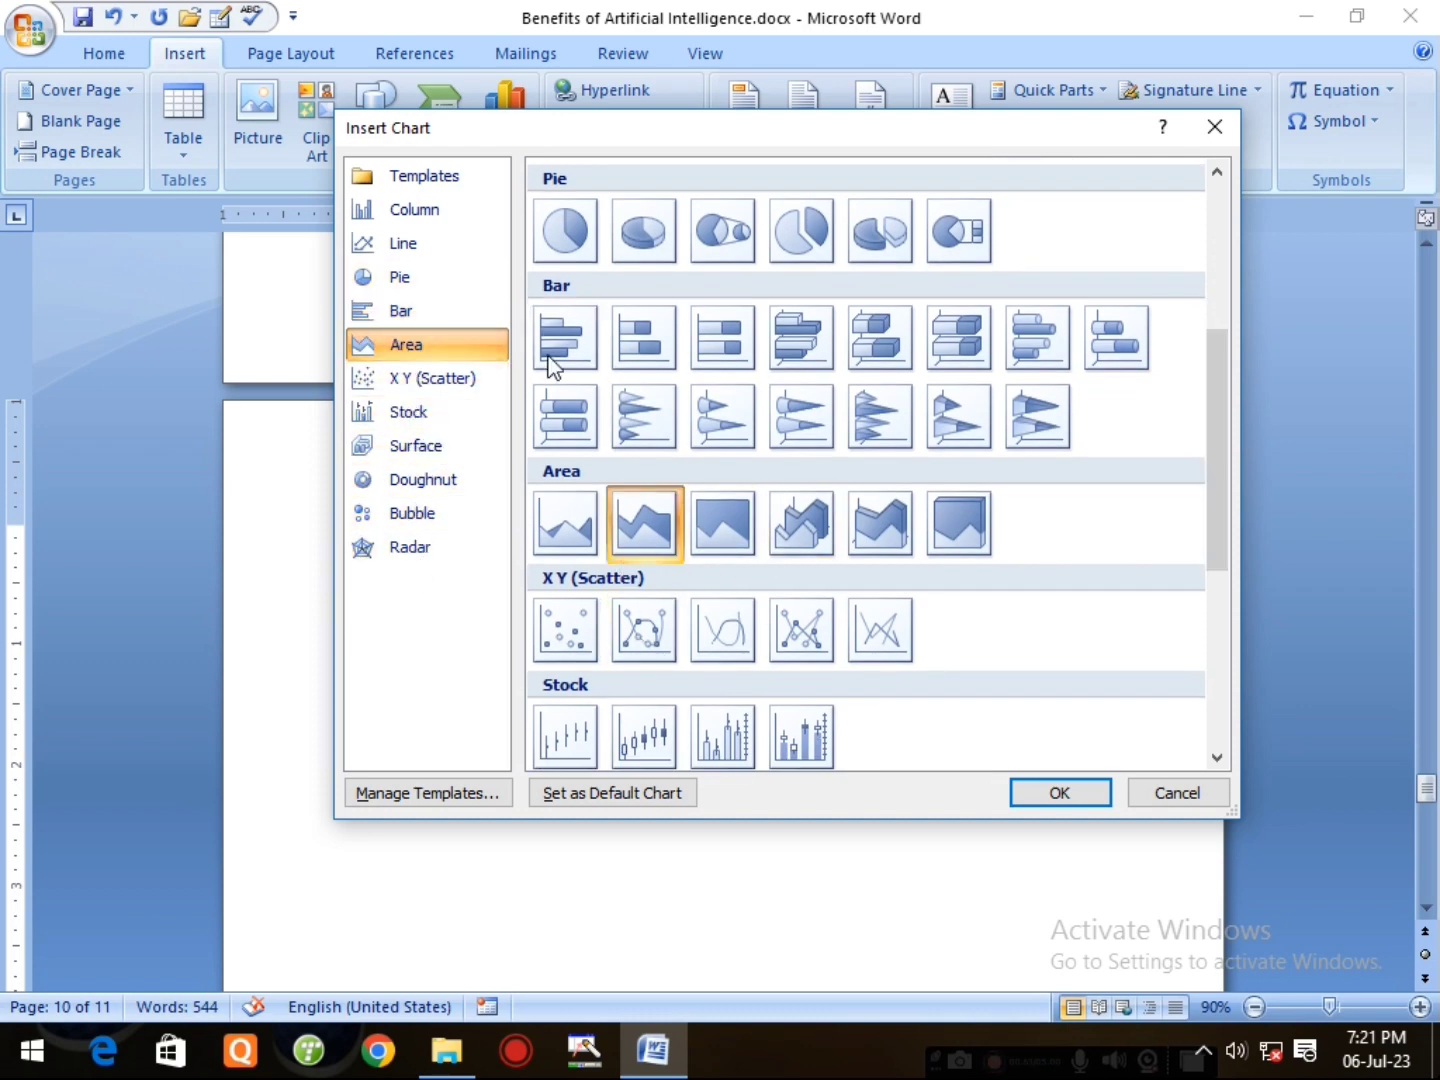
- Insert a Clustered Column chart at the start of the blank page
left_click_drag(1222, 466, 1235, 236)
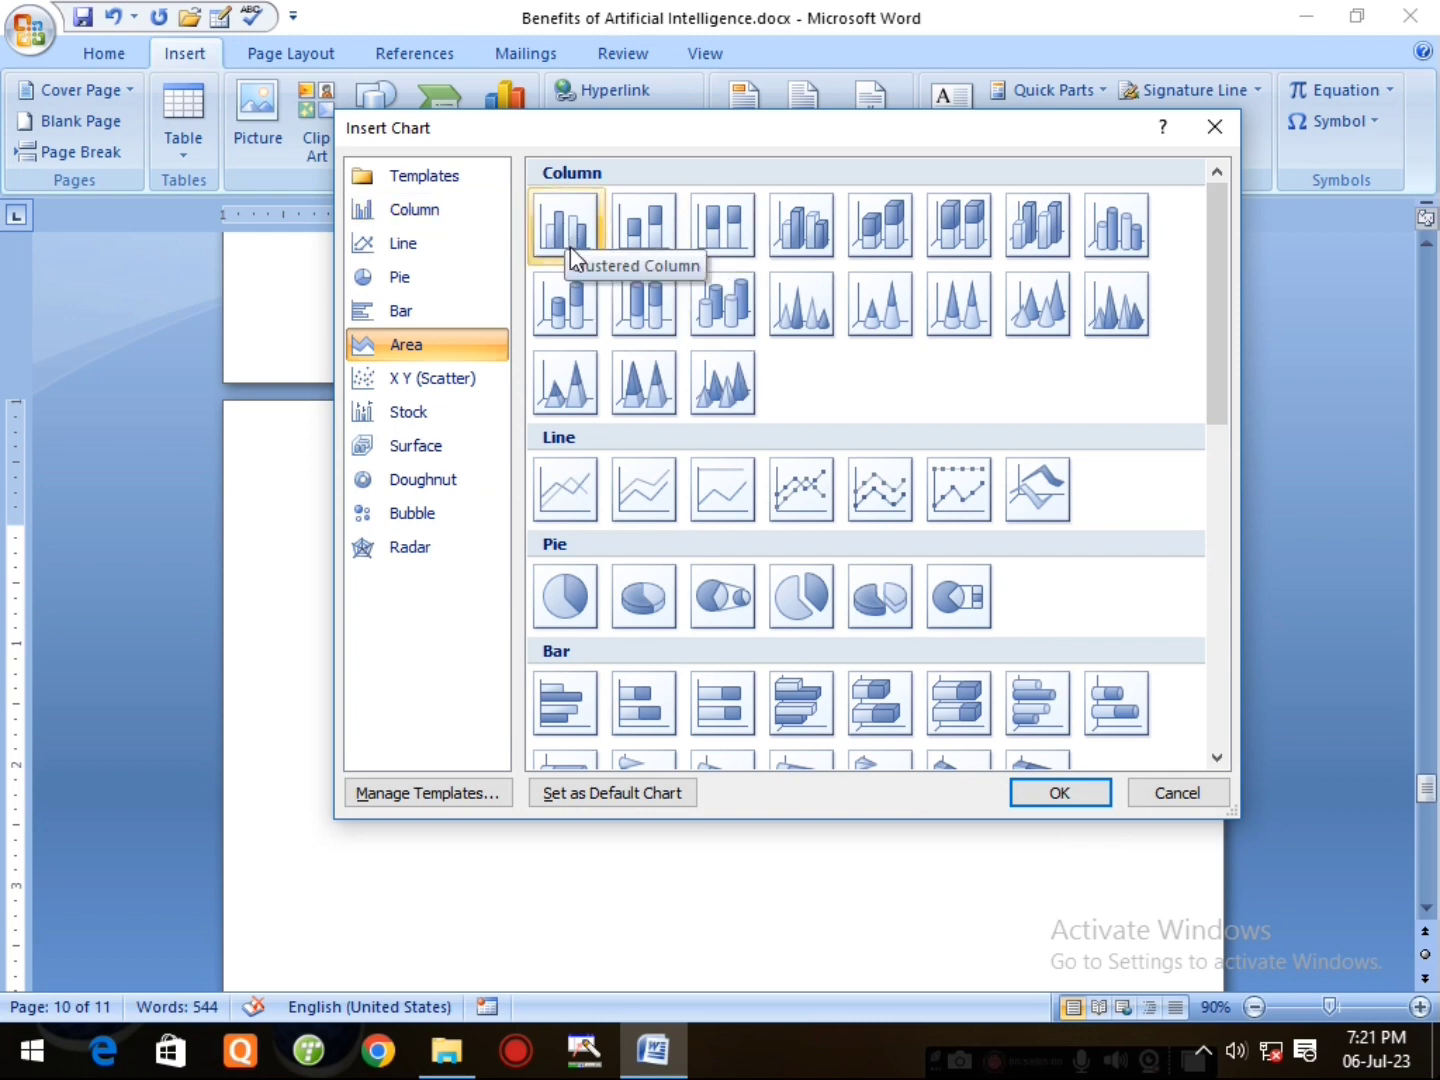
left_click(425, 212)
left_click(1022, 794)
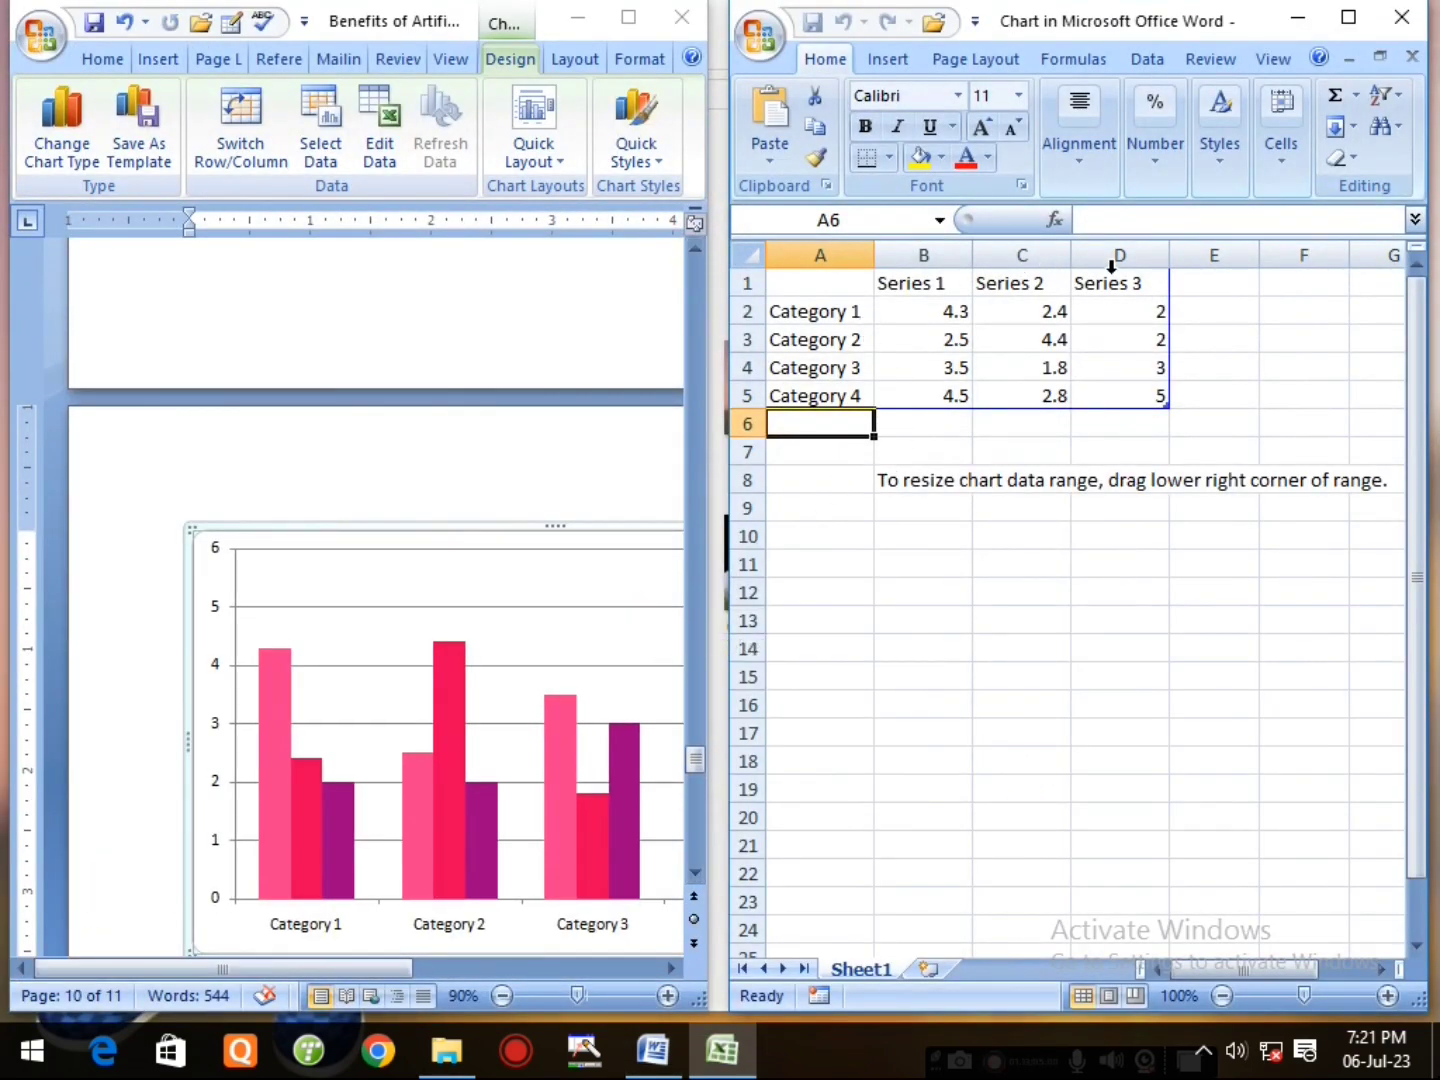
- Examine the series headers in B1:D1 and the category labels in column A of the chart's data sheet
left_click(807, 312)
left_click(903, 289)
left_click(985, 284)
left_click_drag(926, 284, 1105, 286)
left_click(929, 283)
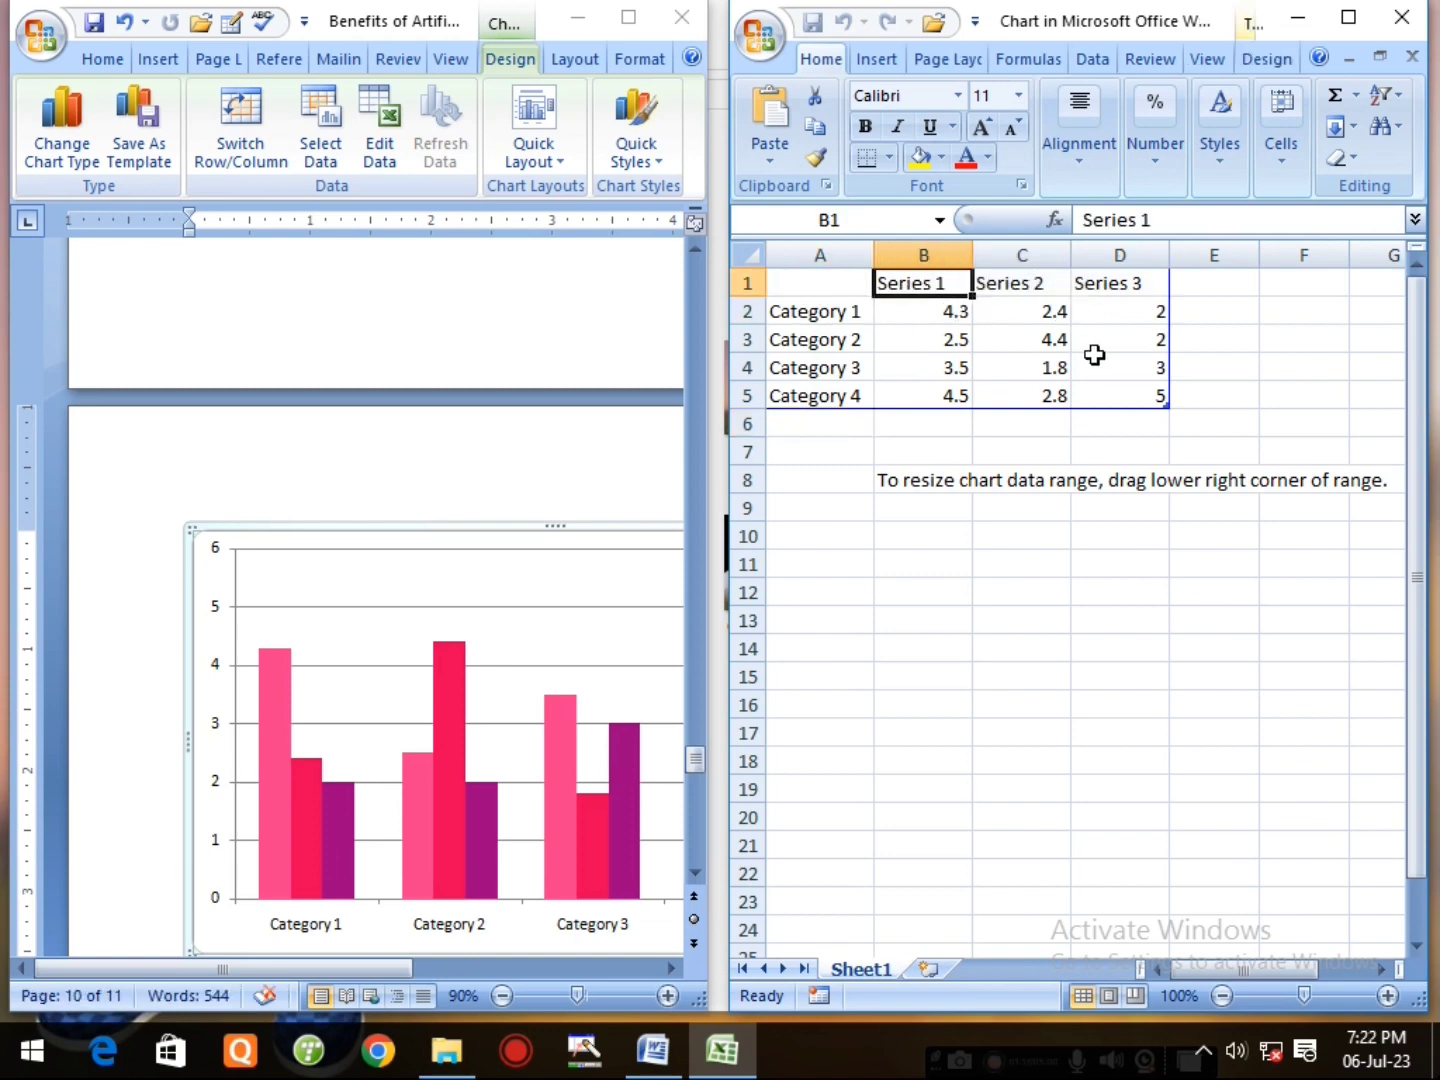
left_click(1029, 286)
left_click(930, 283)
left_click(1057, 284)
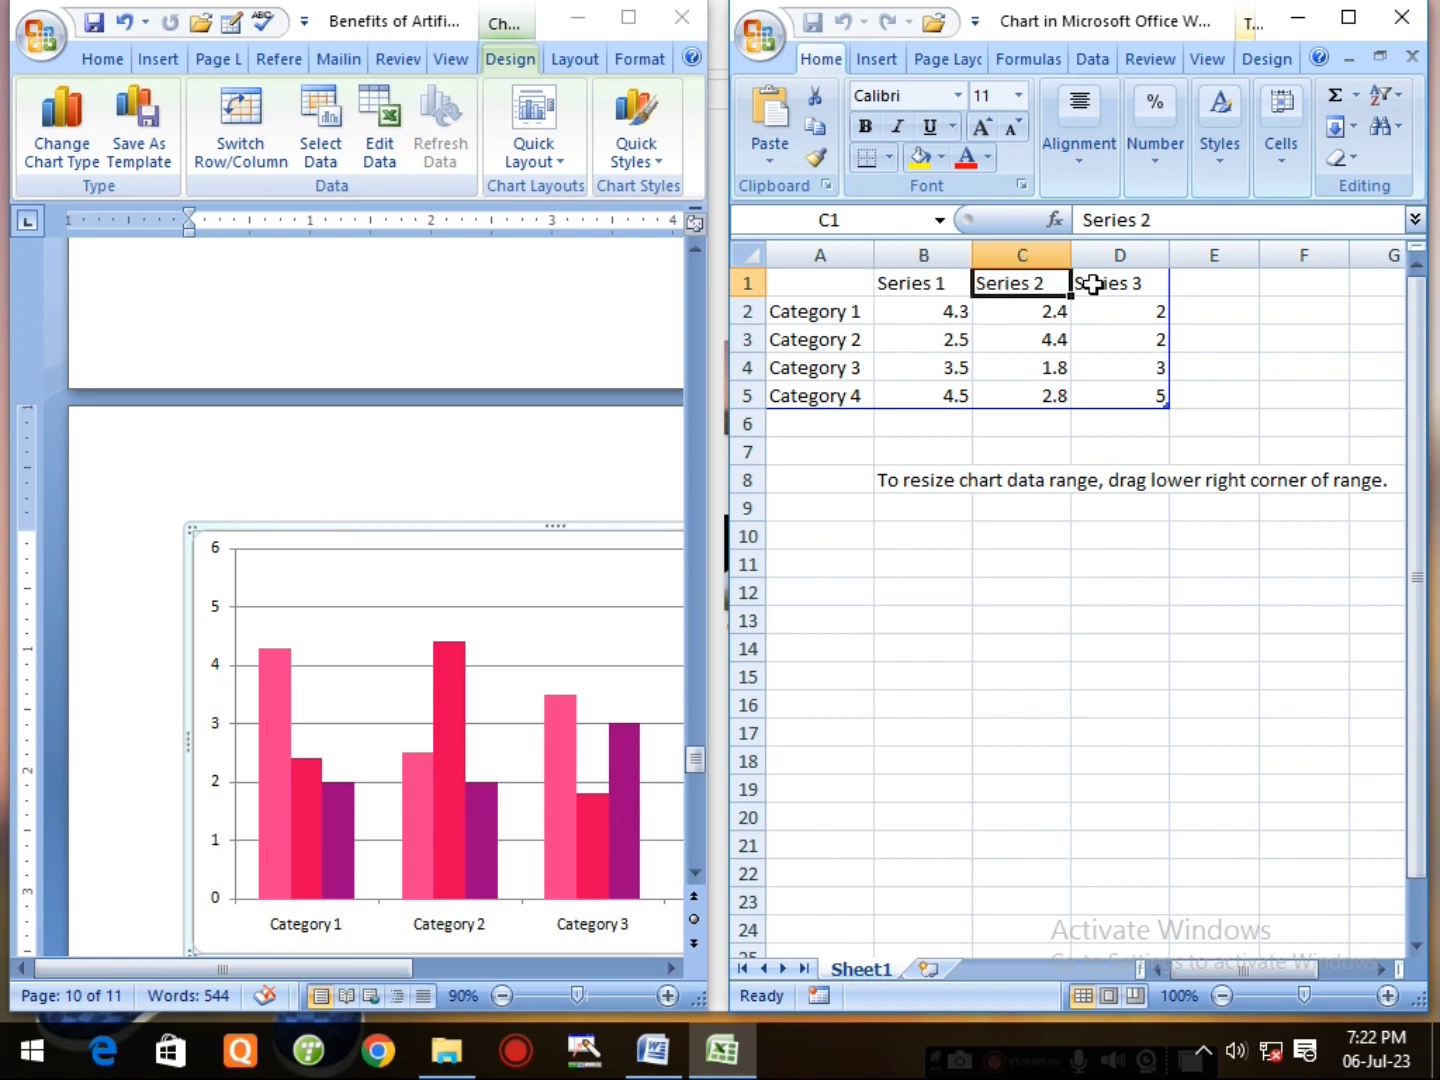
left_click(1093, 284)
left_click(914, 284)
left_click_drag(914, 284, 1122, 283)
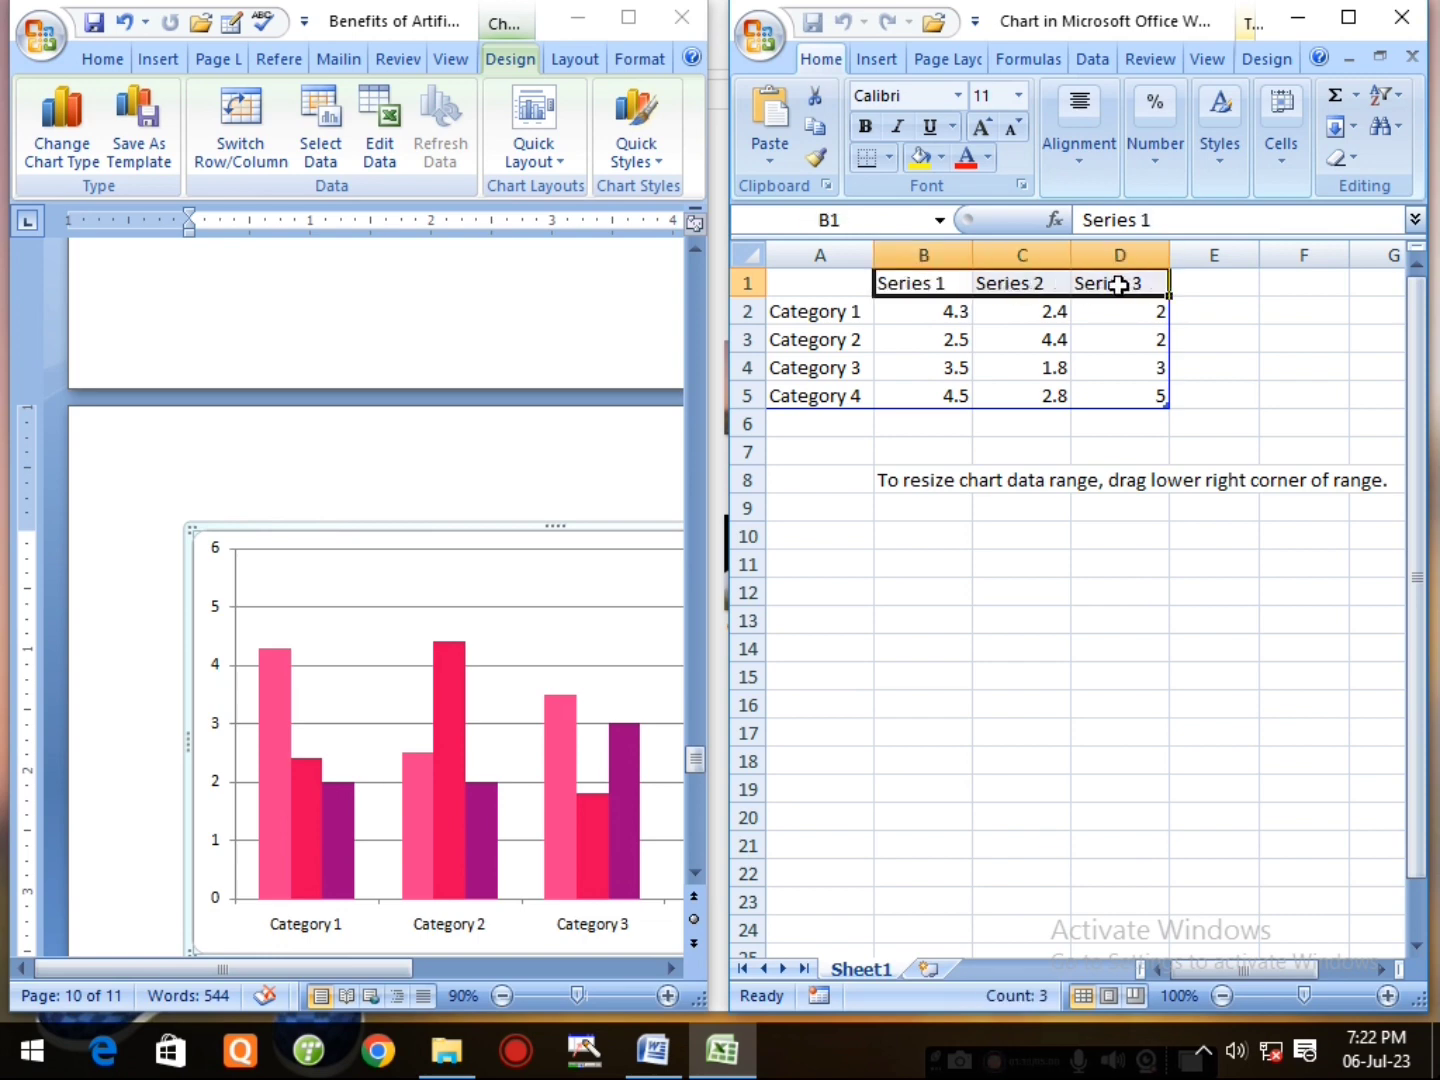
left_click(940, 284)
left_click_drag(940, 284, 1115, 283)
left_click(950, 286)
left_click(1040, 284)
left_click(1110, 284)
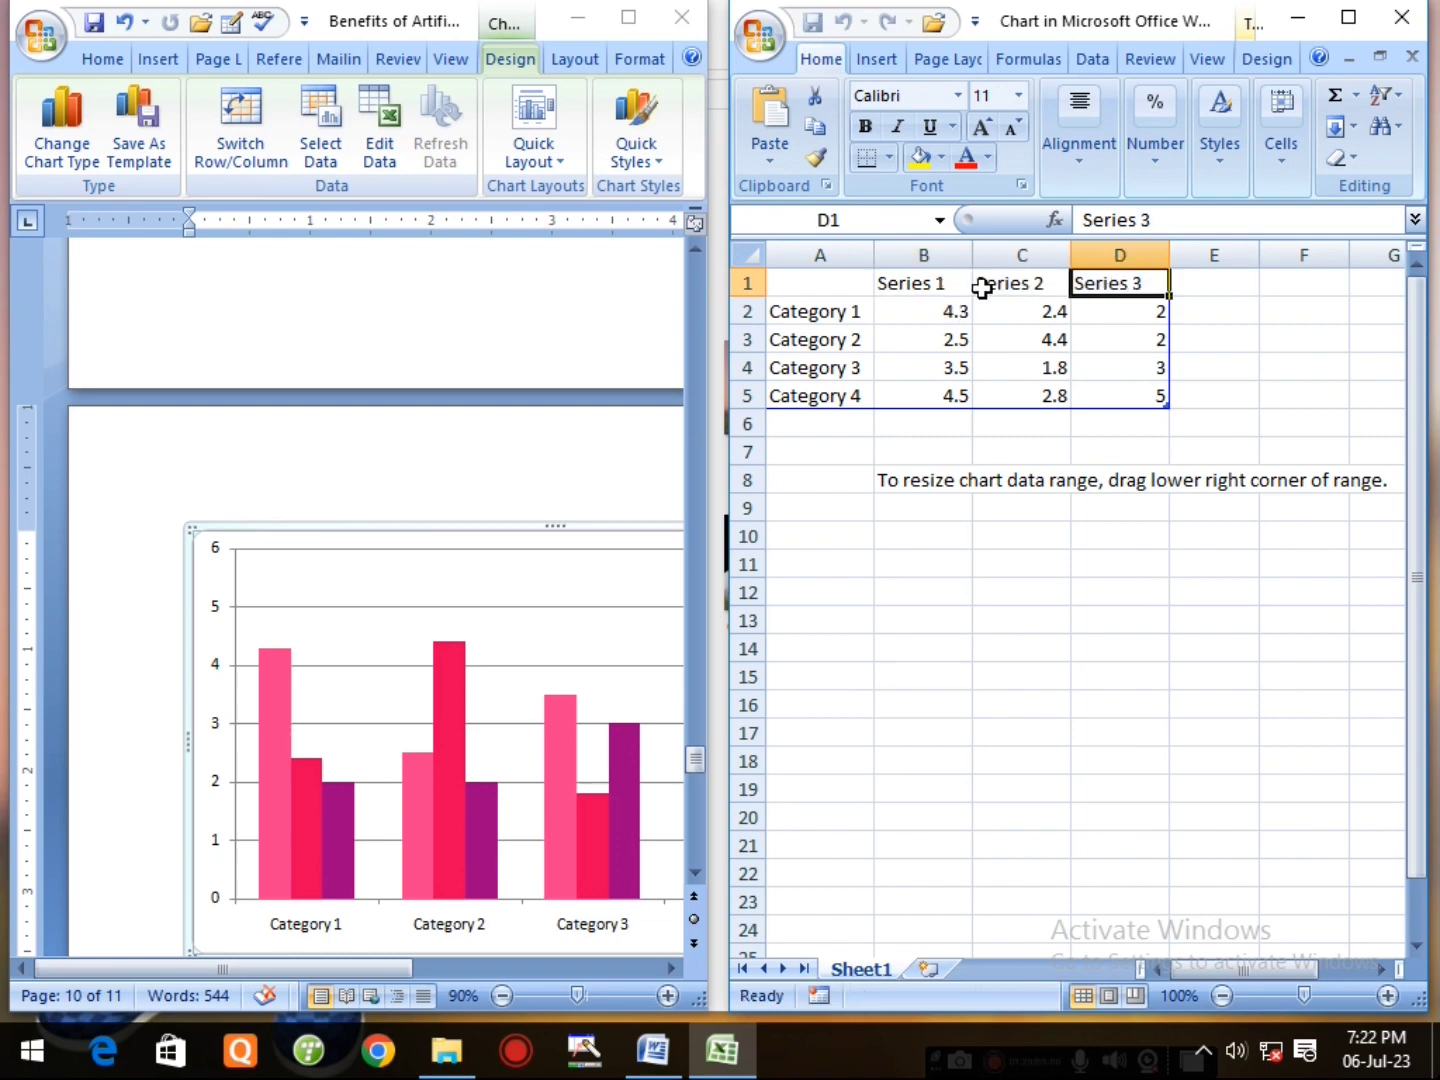
left_click(930, 285)
left_click_drag(1112, 284, 929, 279)
left_click(843, 314)
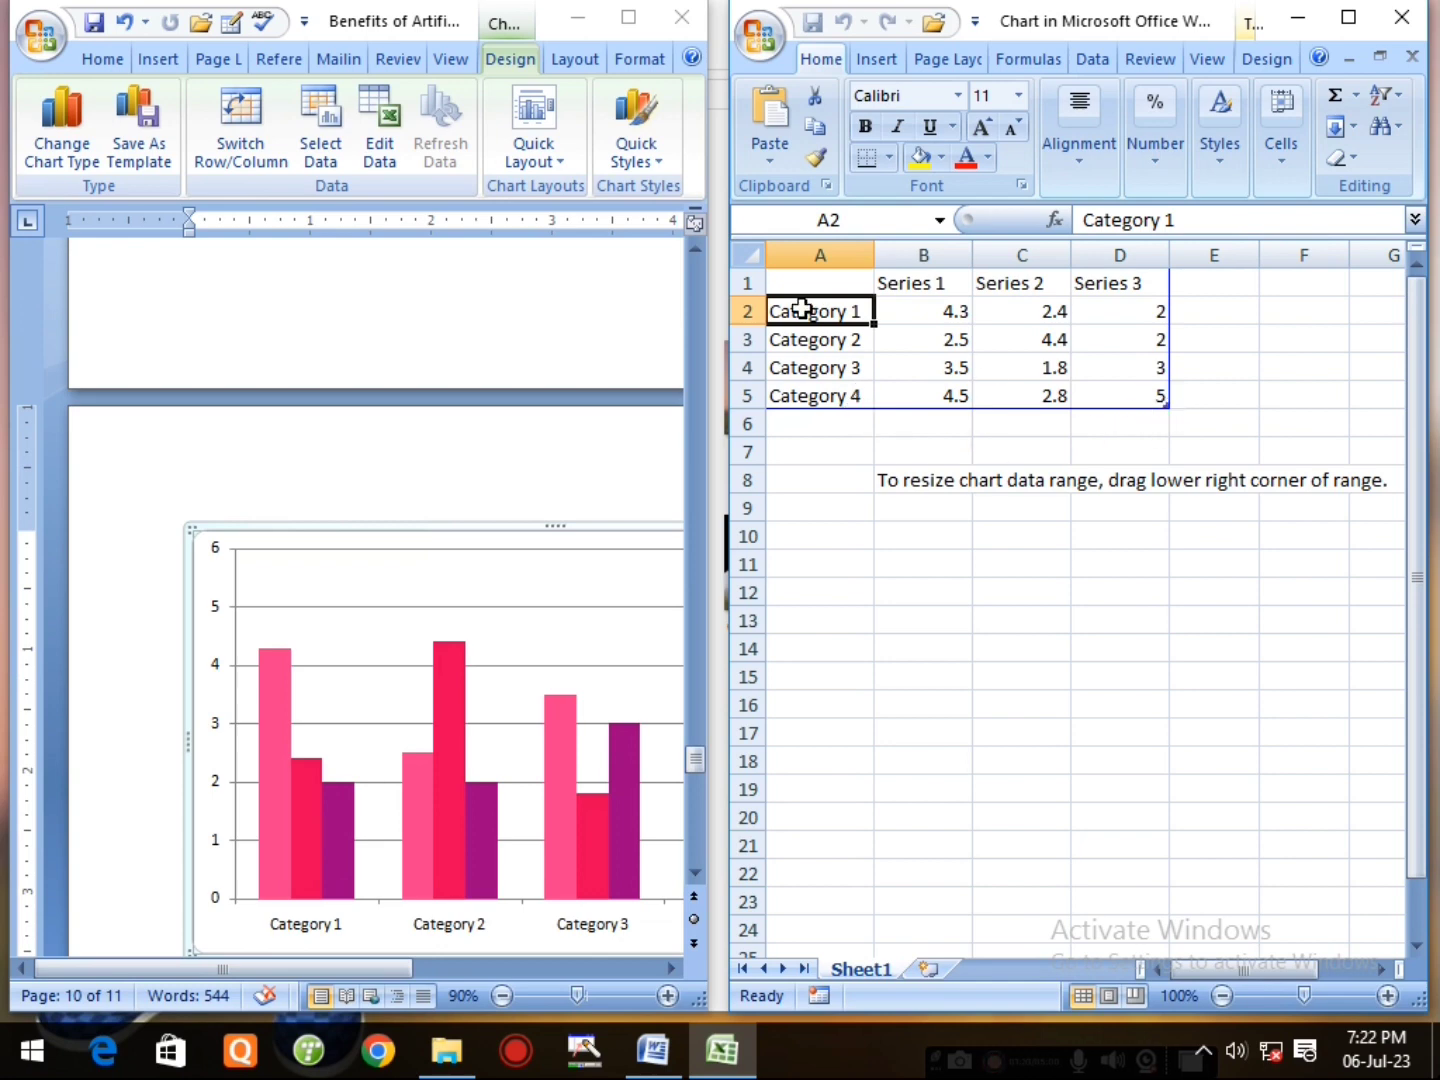
left_click(919, 283)
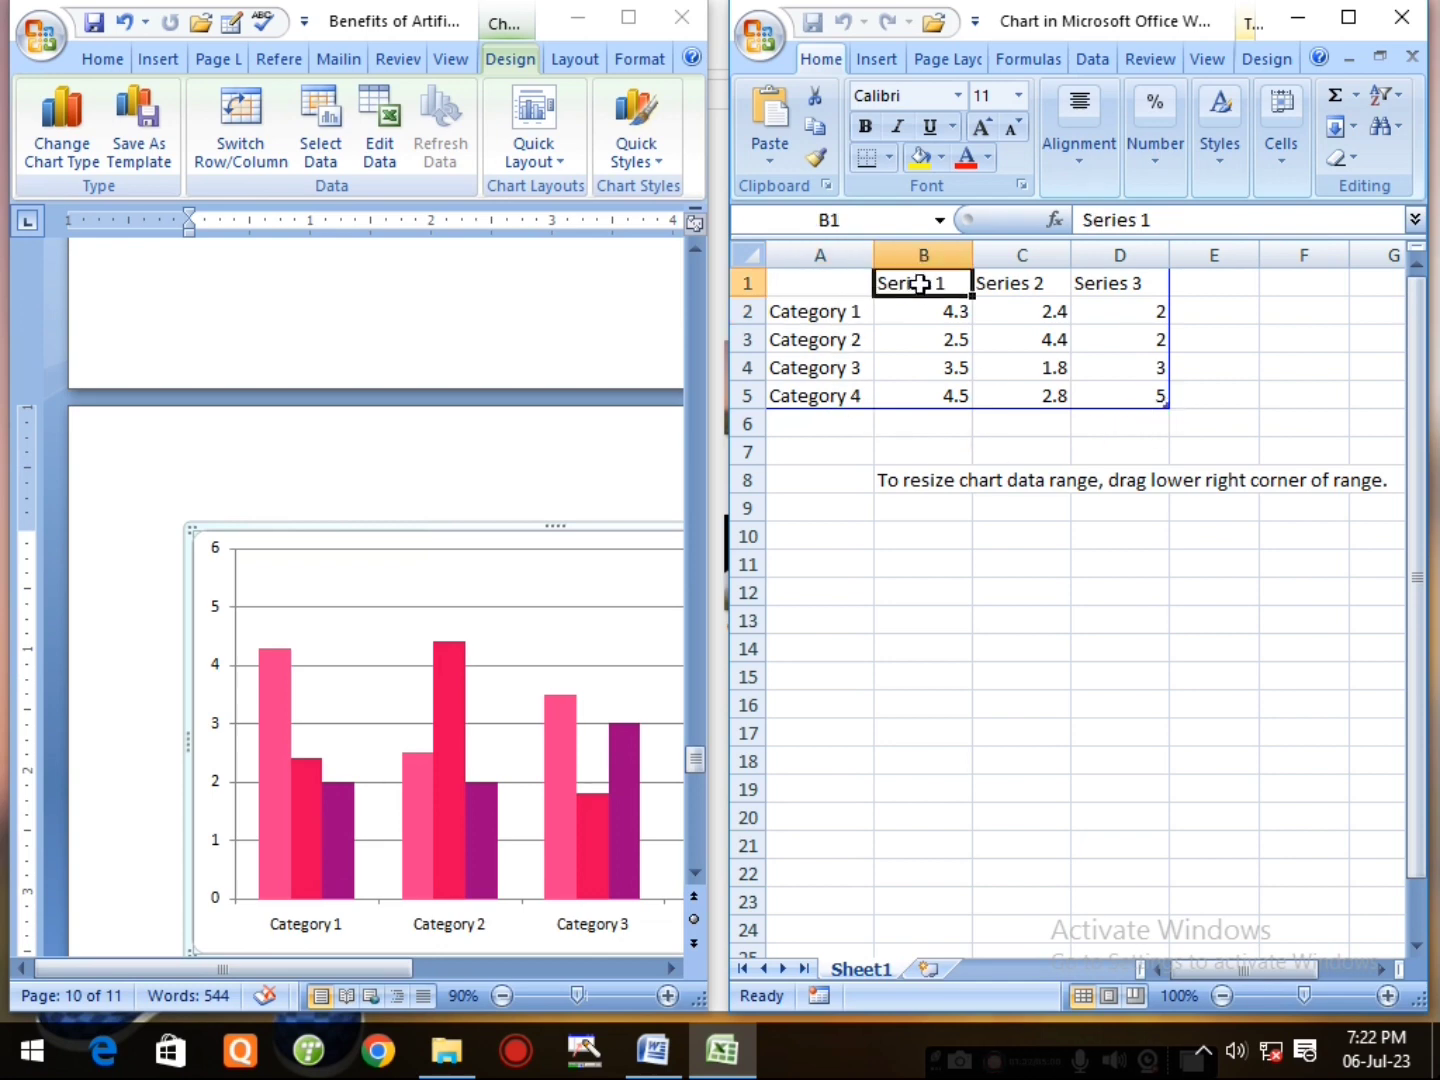
left_click(1010, 286)
left_click(1115, 281)
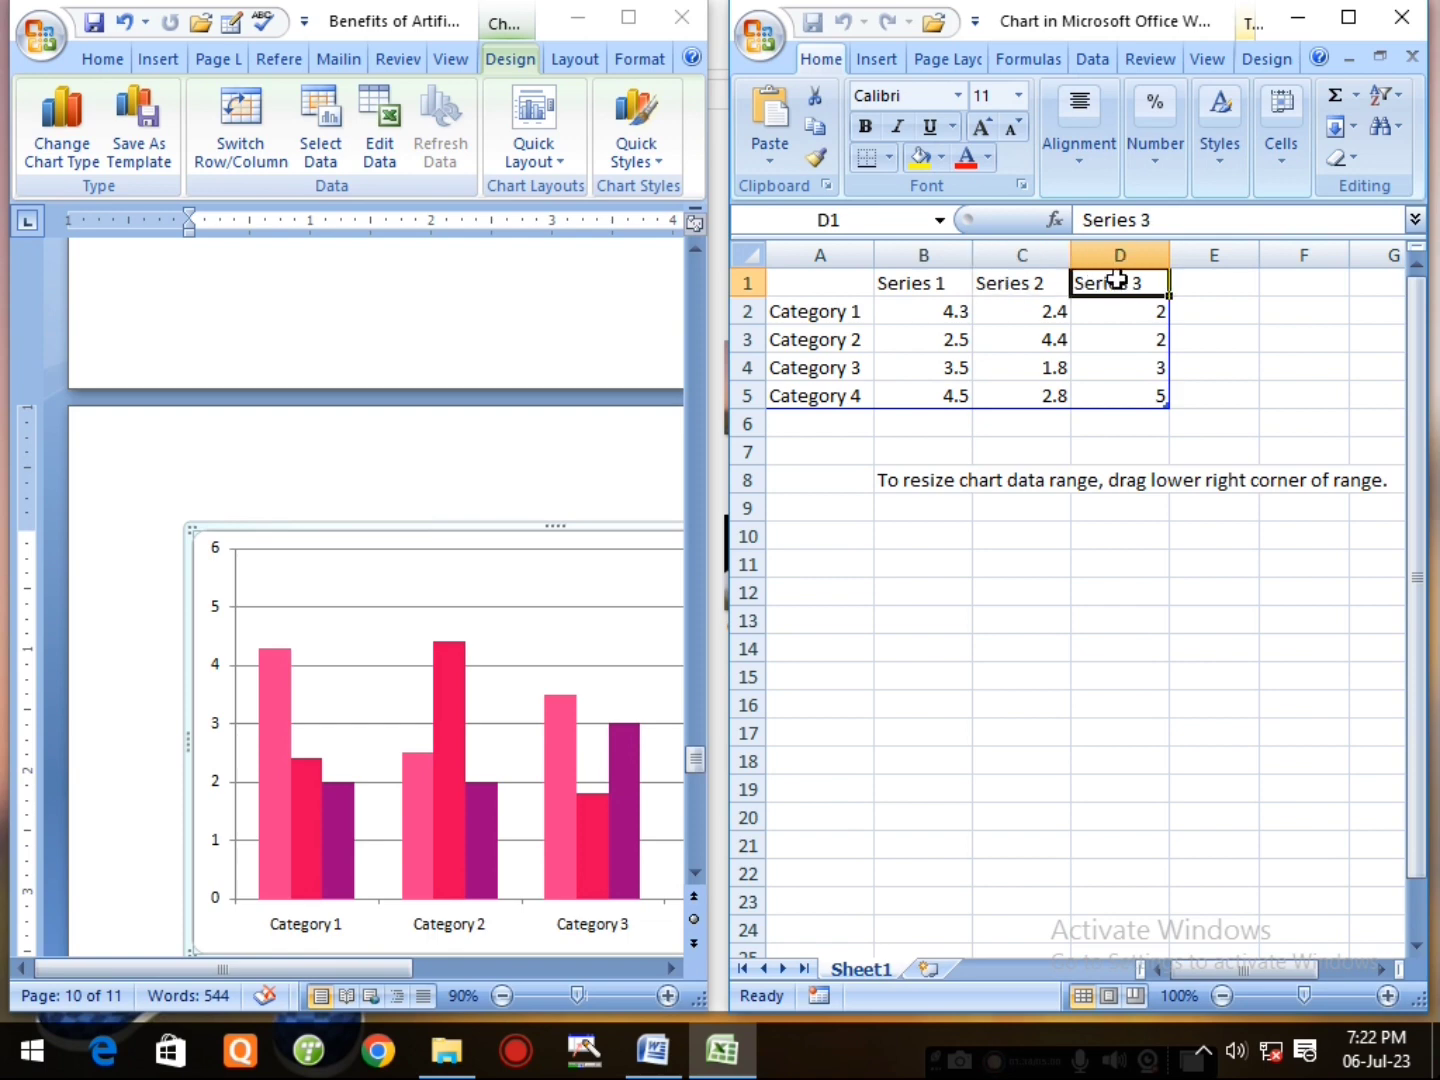
- Rename the first series header in cell B1 of the chart data as "Q-1"
left_click(904, 268)
left_click(928, 283)
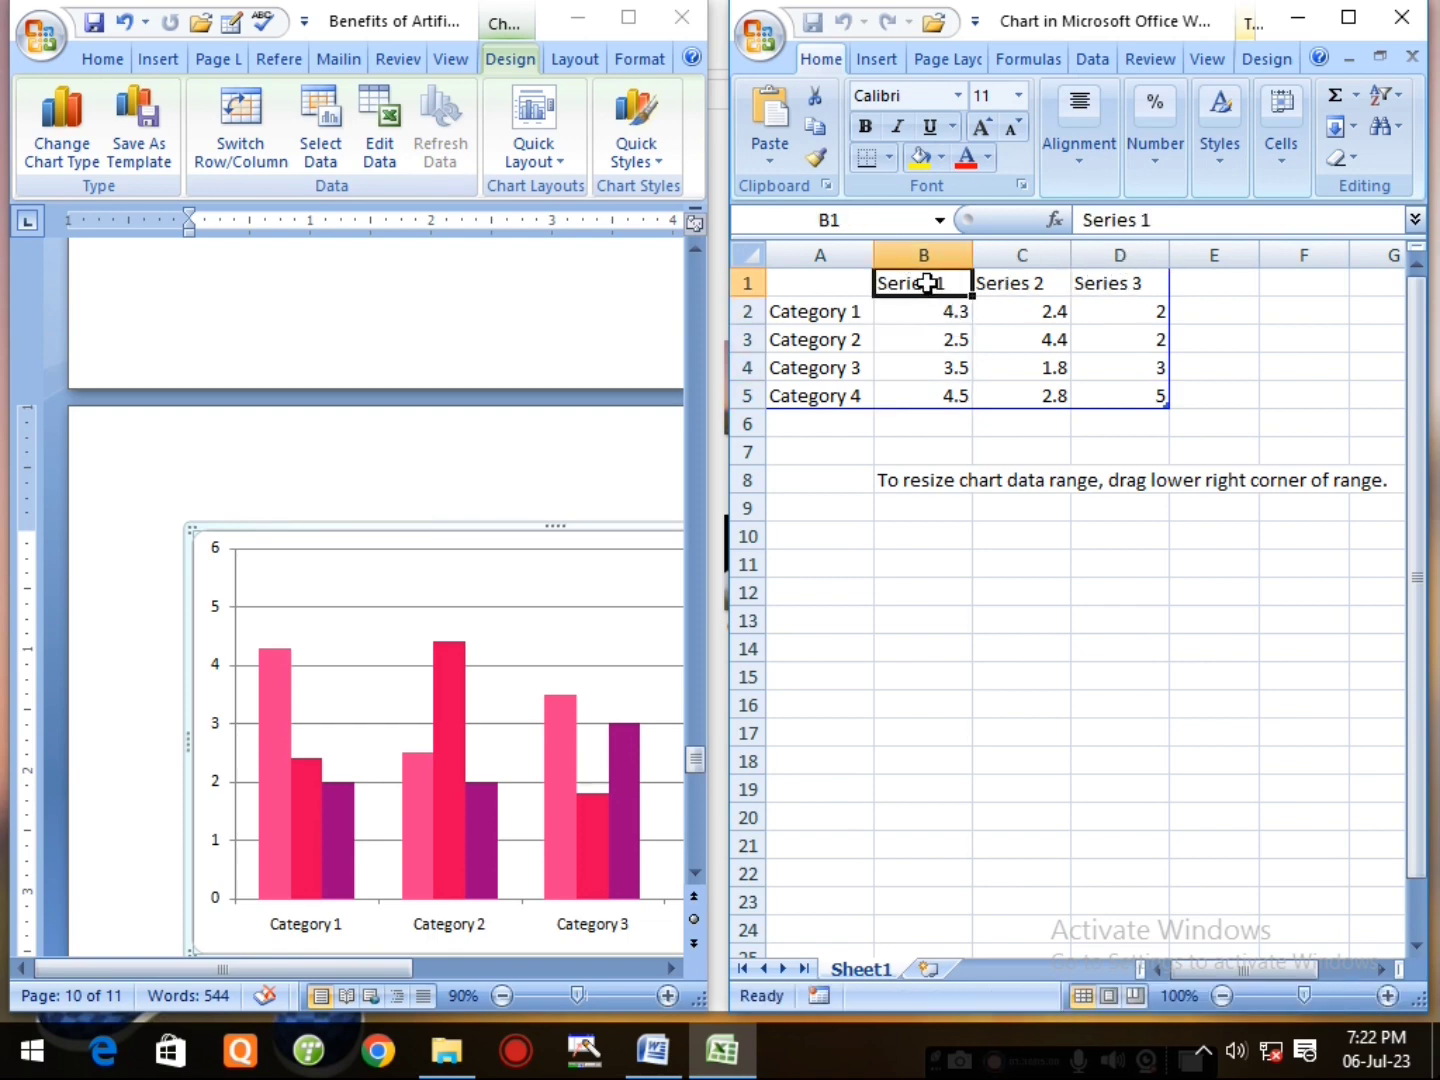
type("Q-1")
key("Tab")
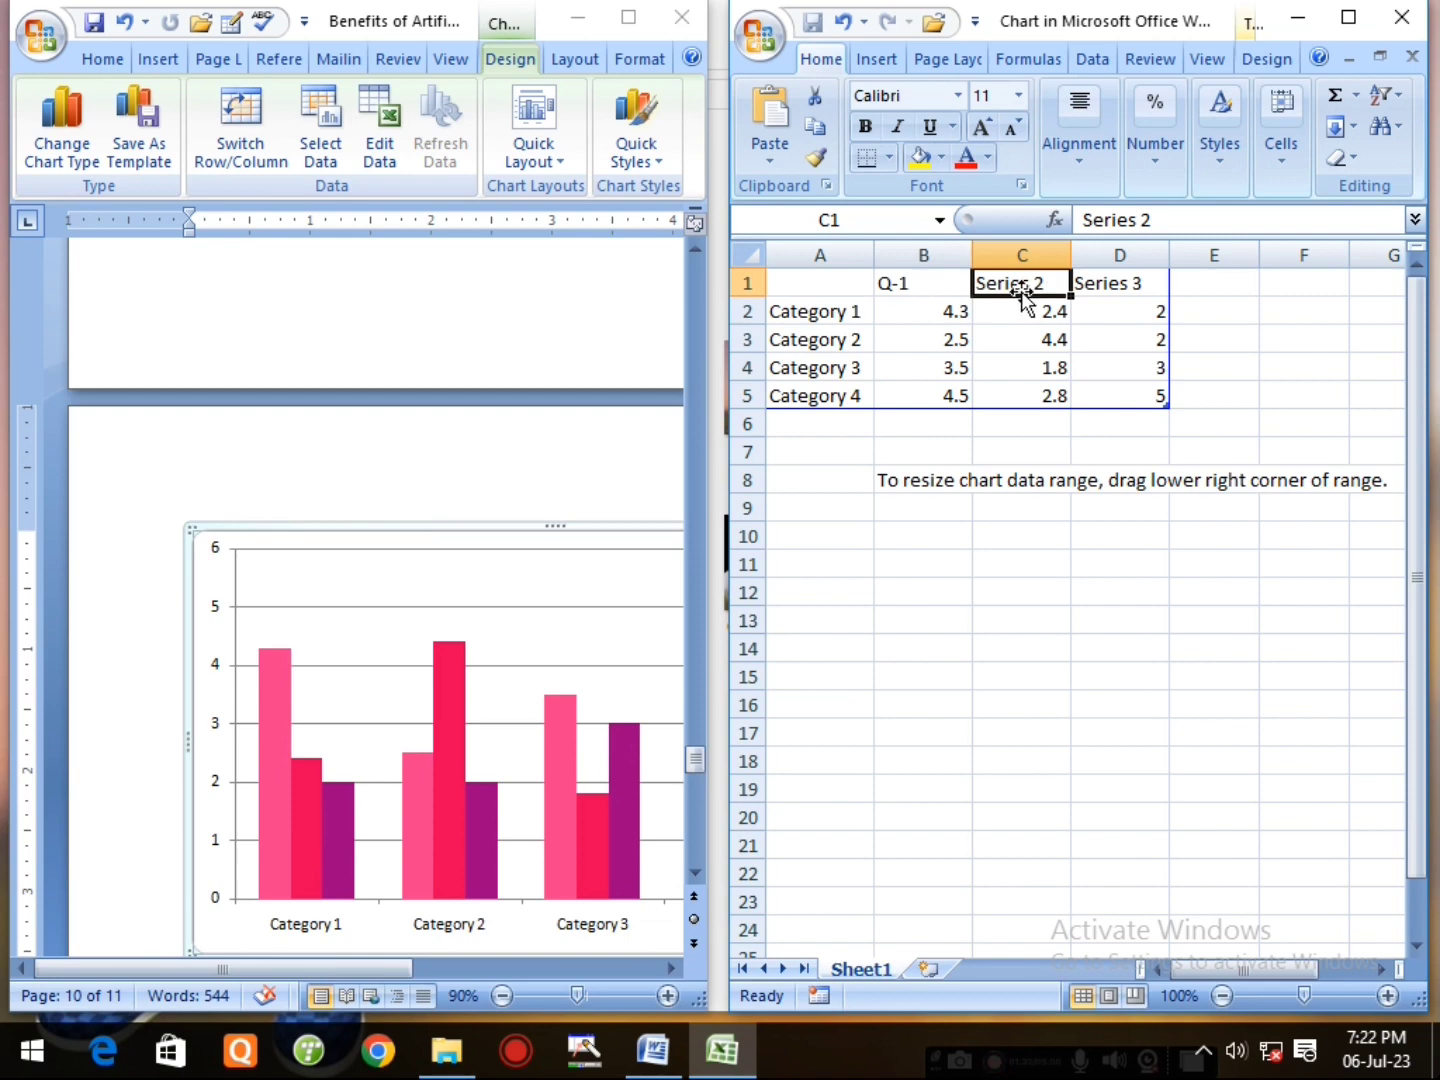
- Rename the second and third series headers in cells C1 and D1 as "Q-2" and "Q-3"
type("Q-2")
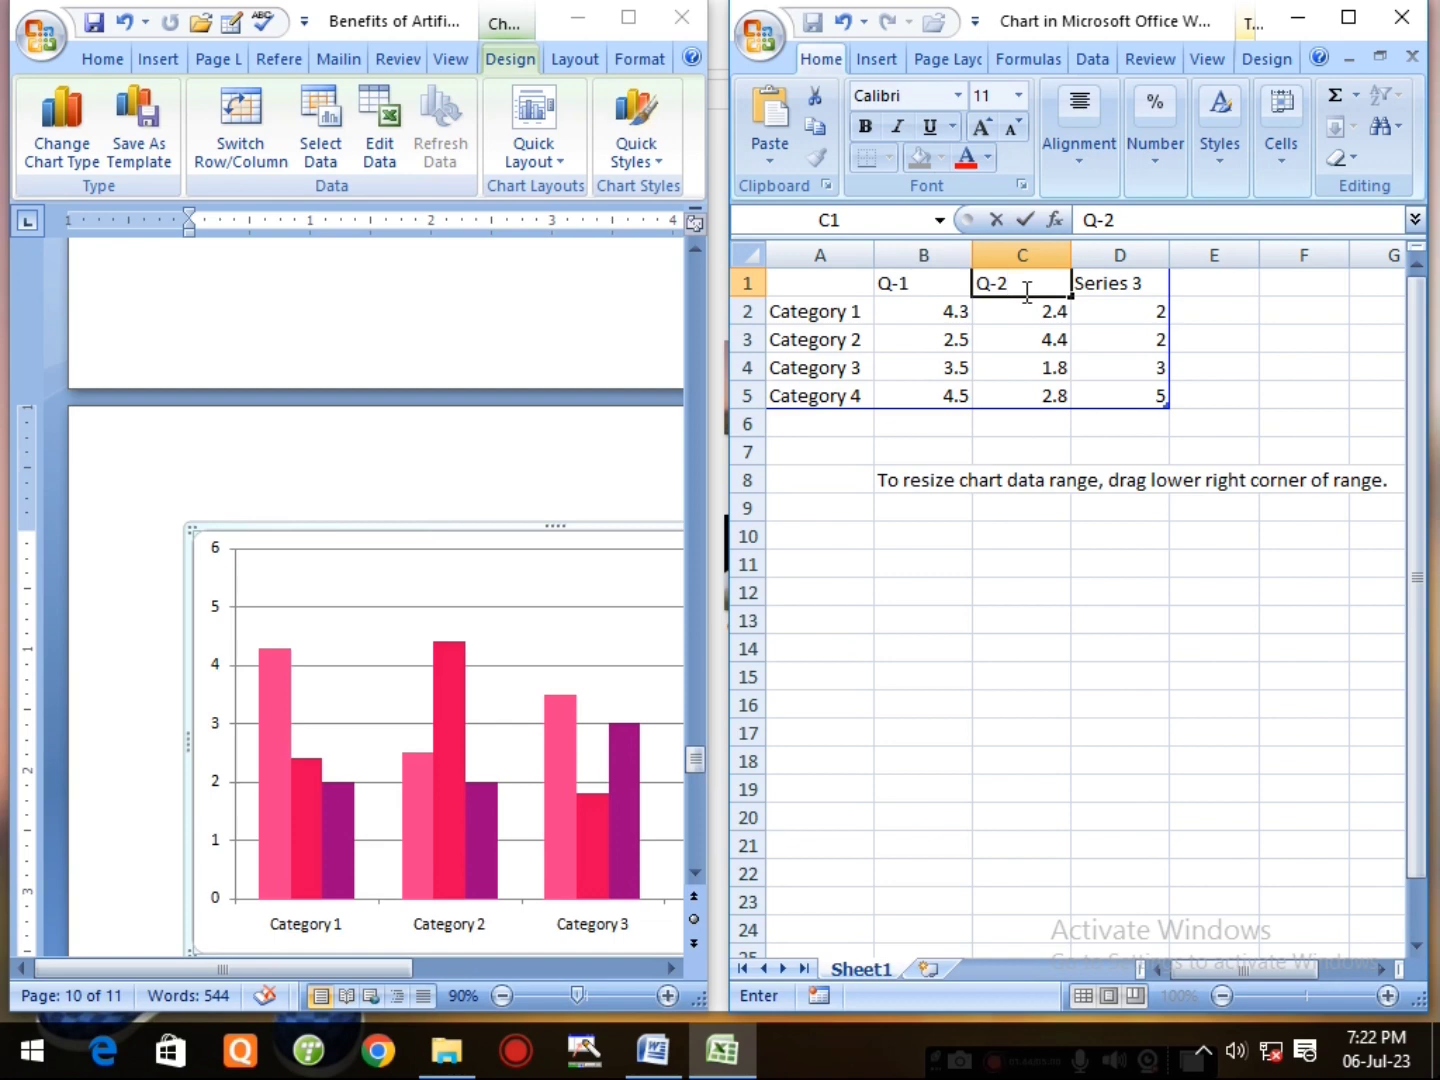
left_click(1110, 283)
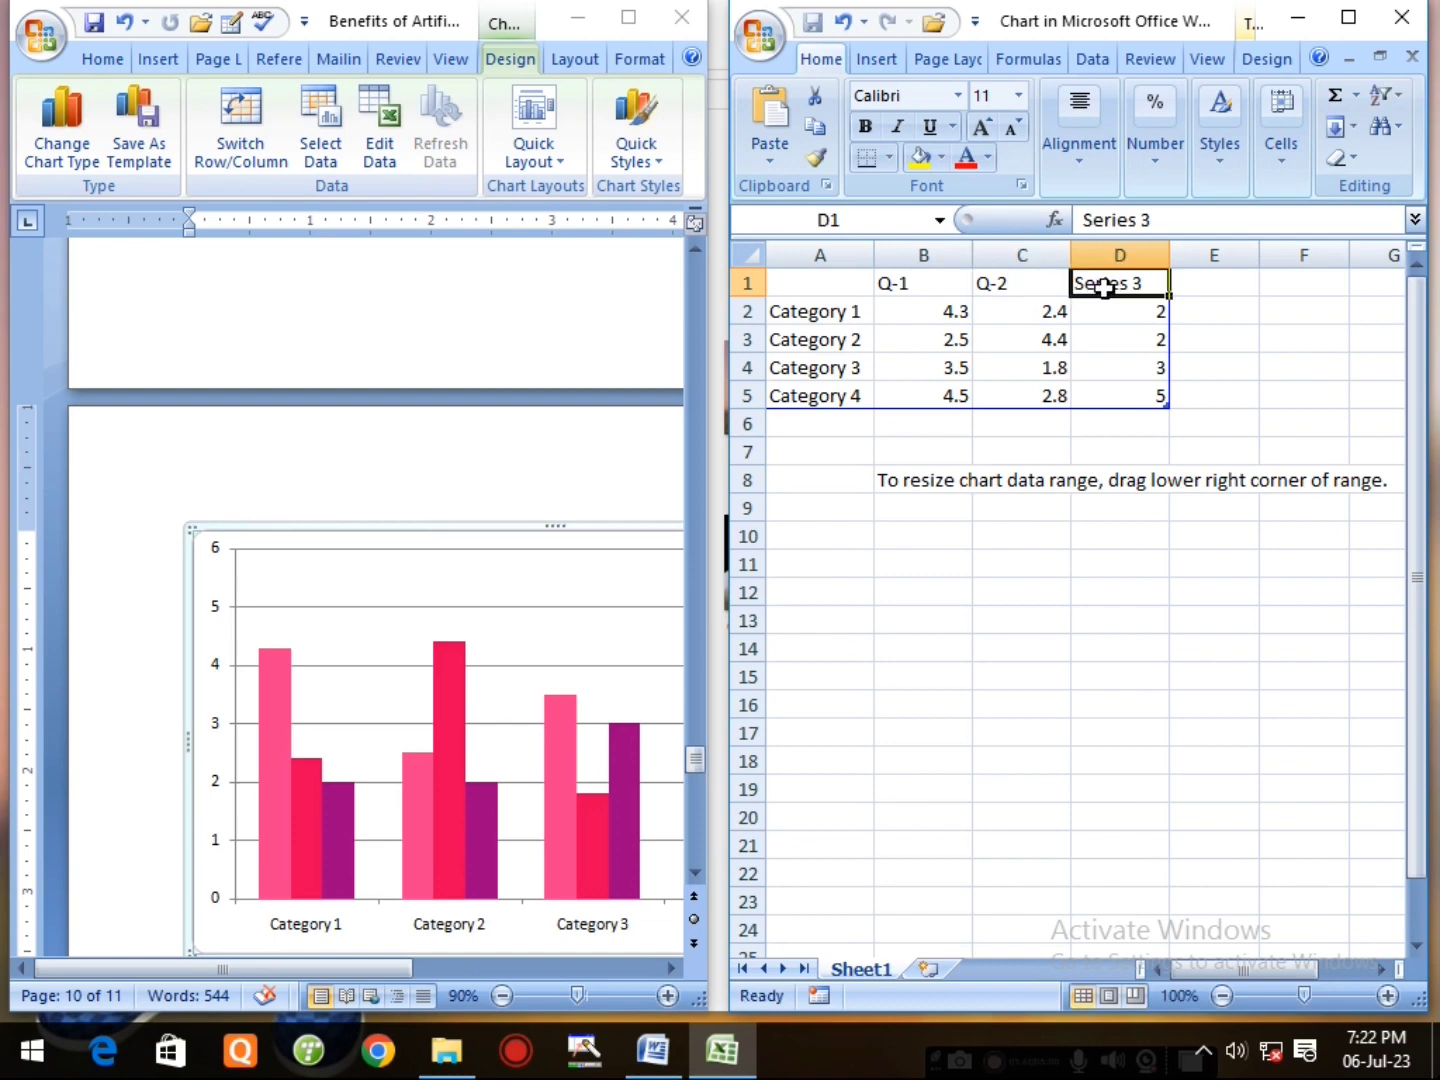
type("Q")
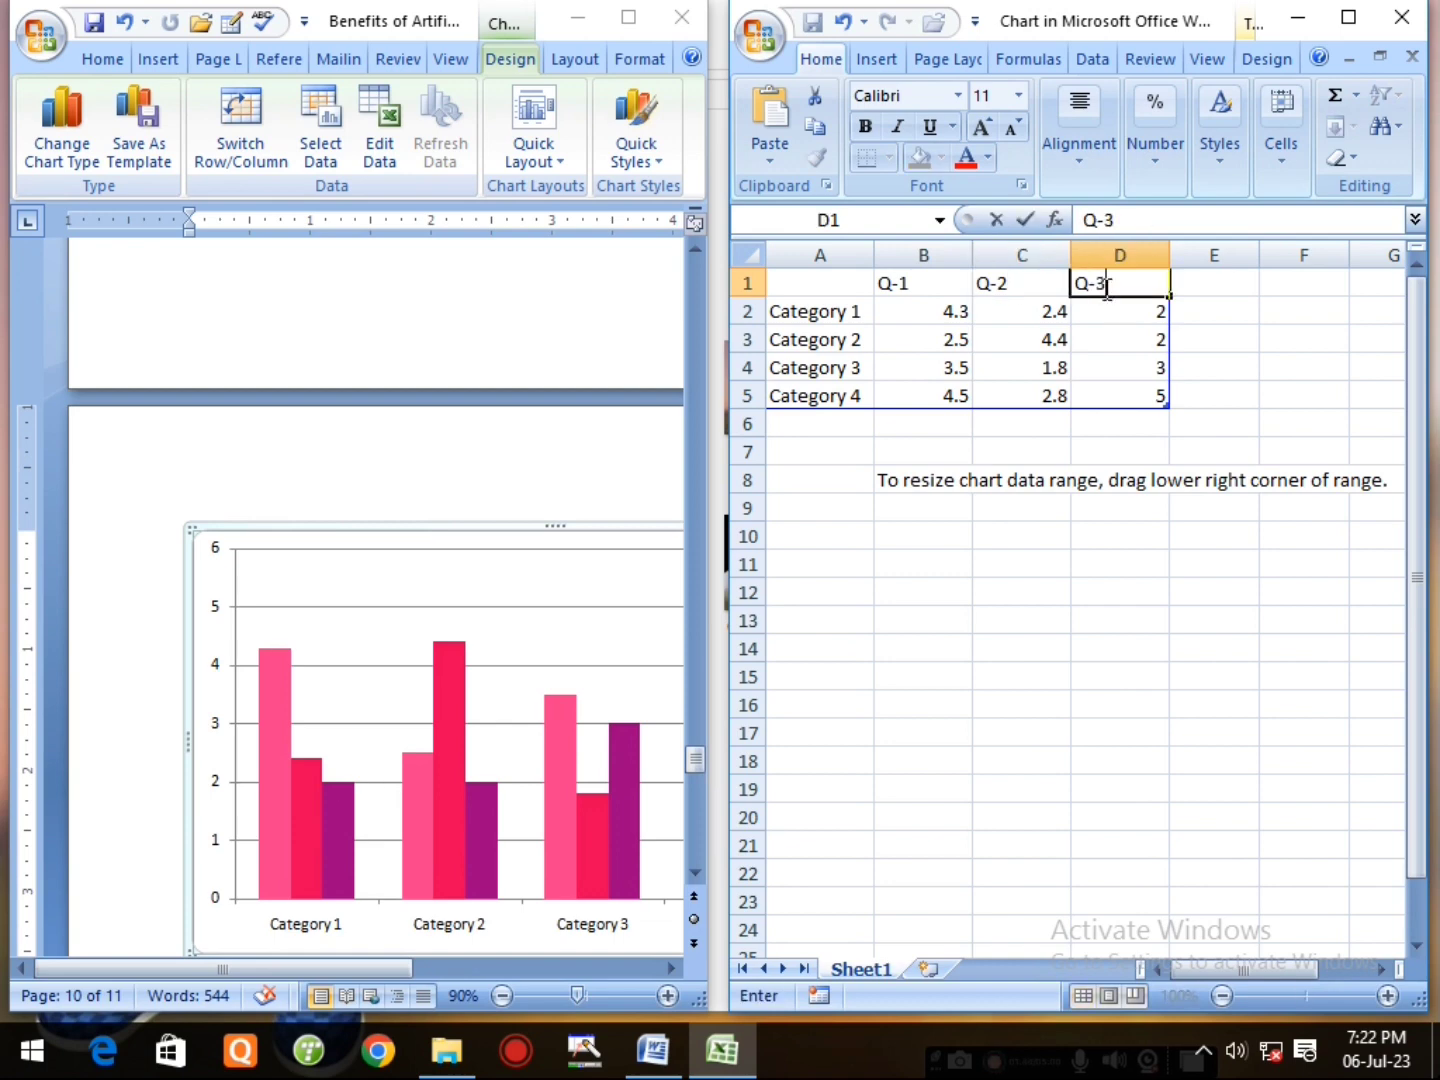
type("-3")
left_click(1141, 534)
left_click(1109, 286)
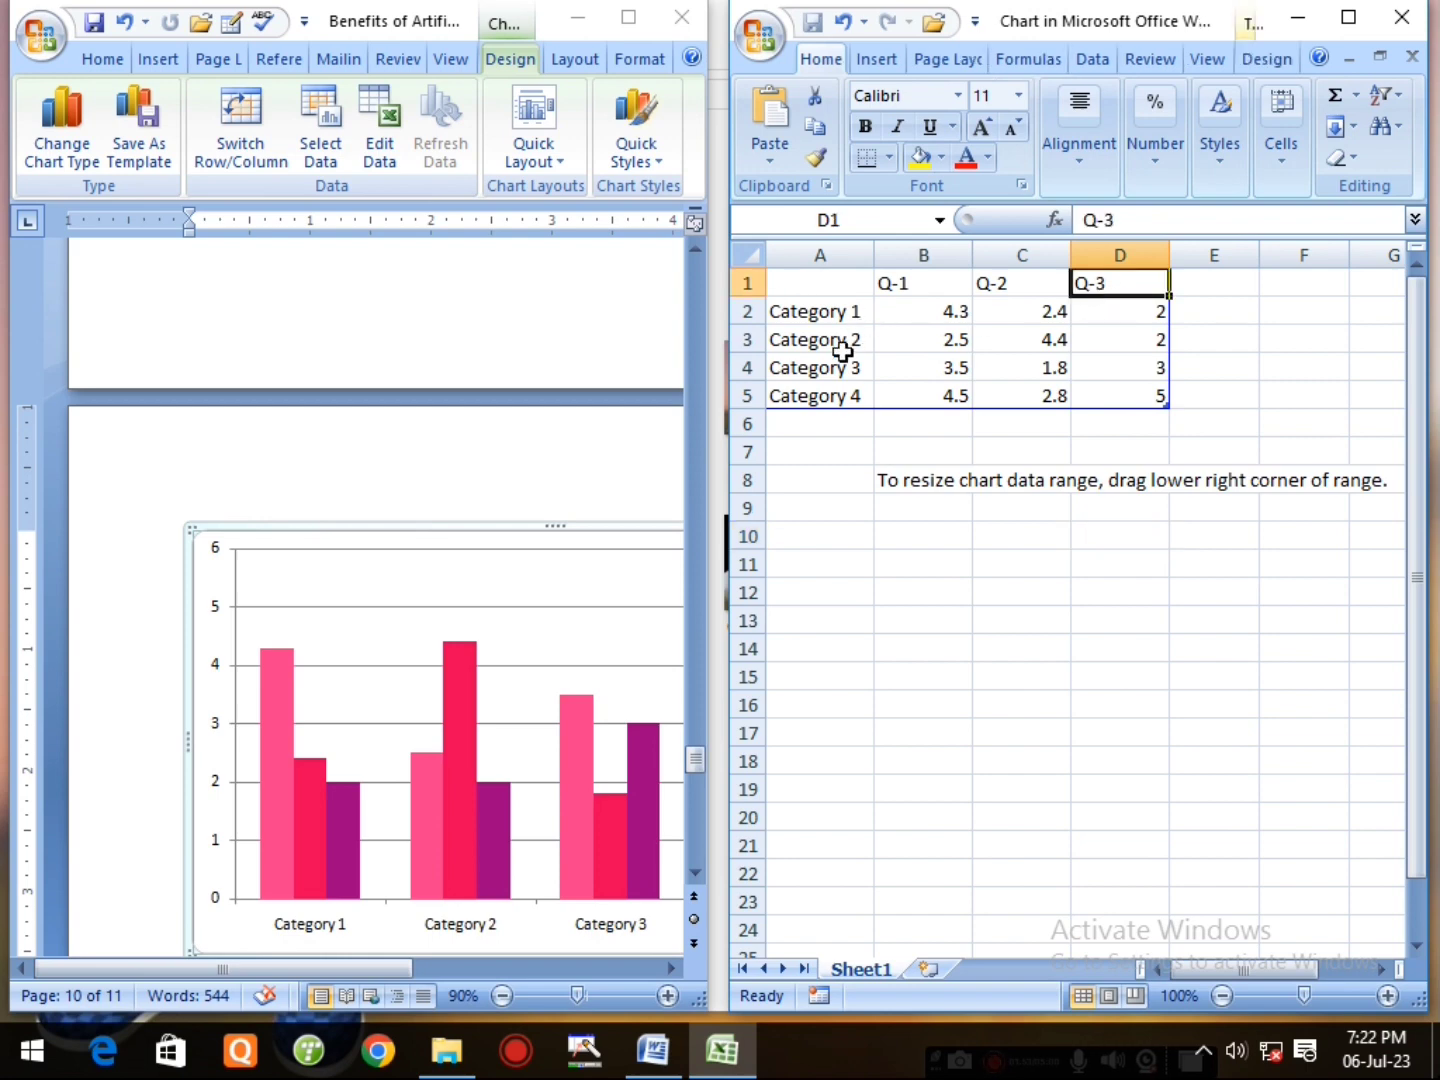
- Rename the first category in cell A2 as "Price" and enter a person's first name as the category in A3
left_click(822, 310)
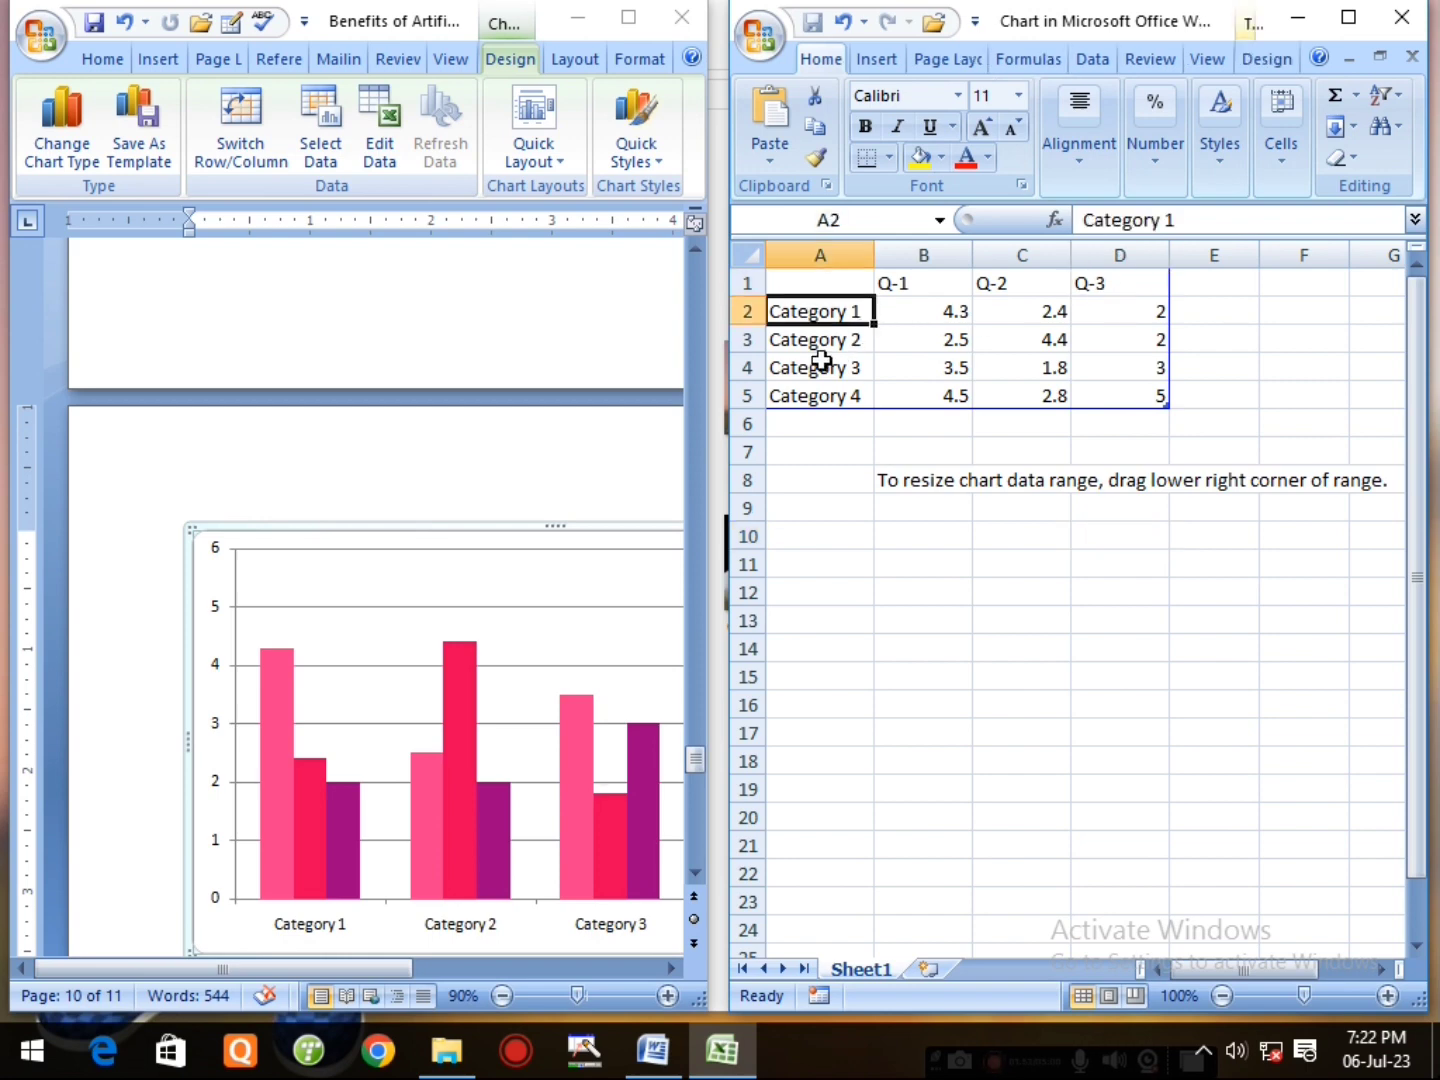
type("P")
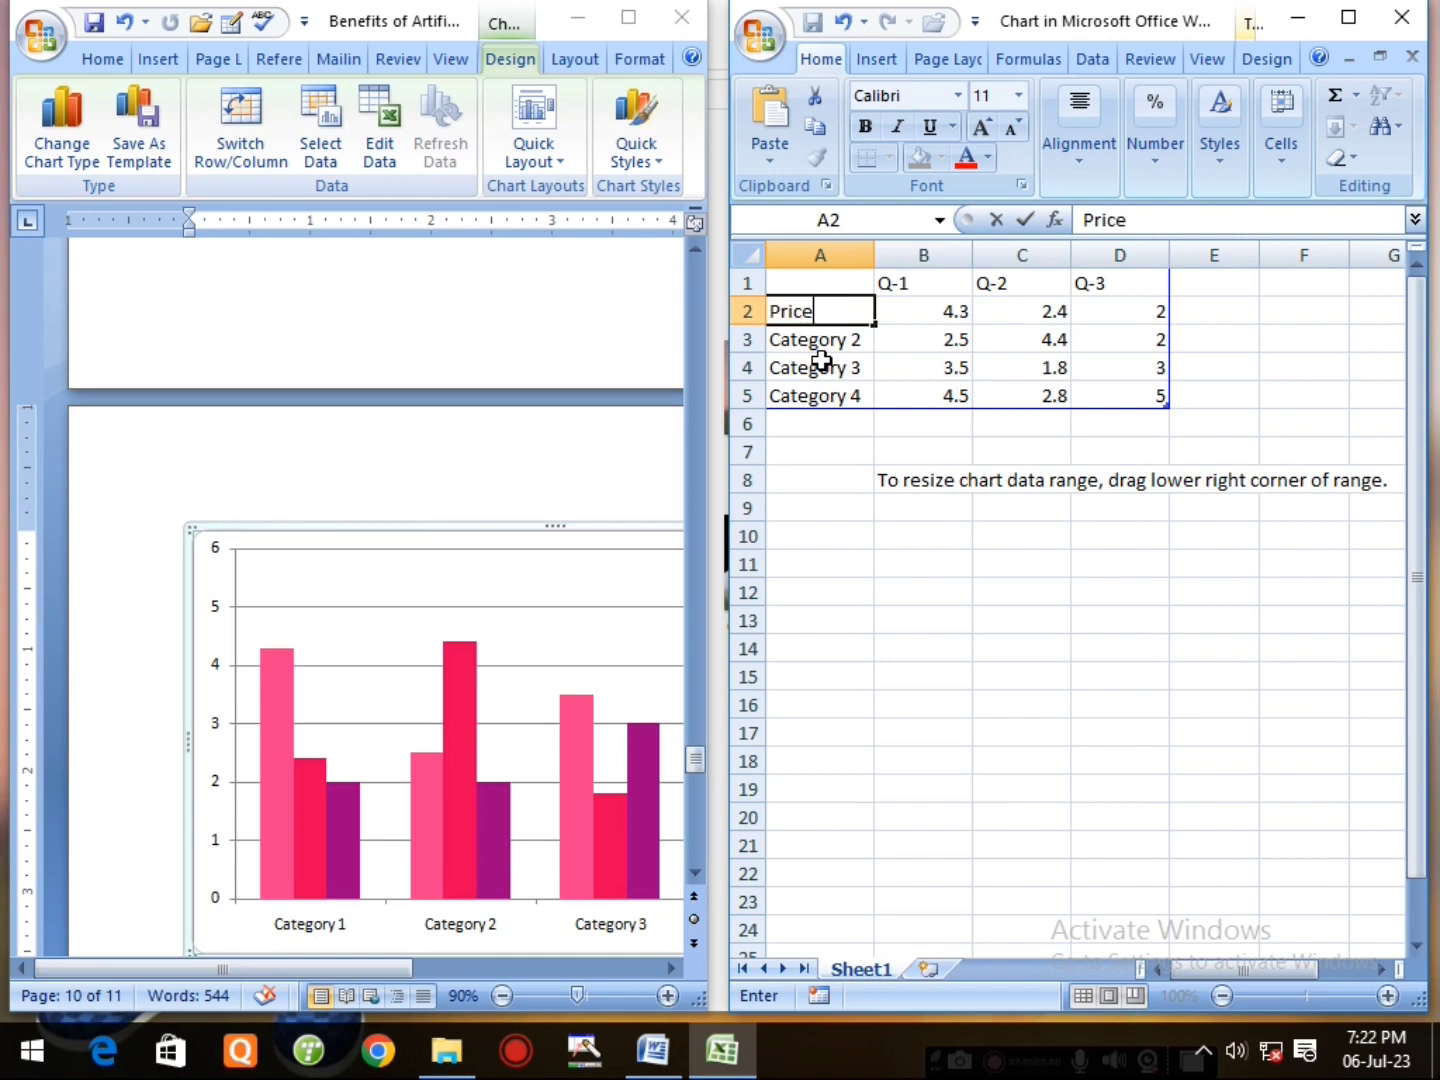
type("rice")
key("Return")
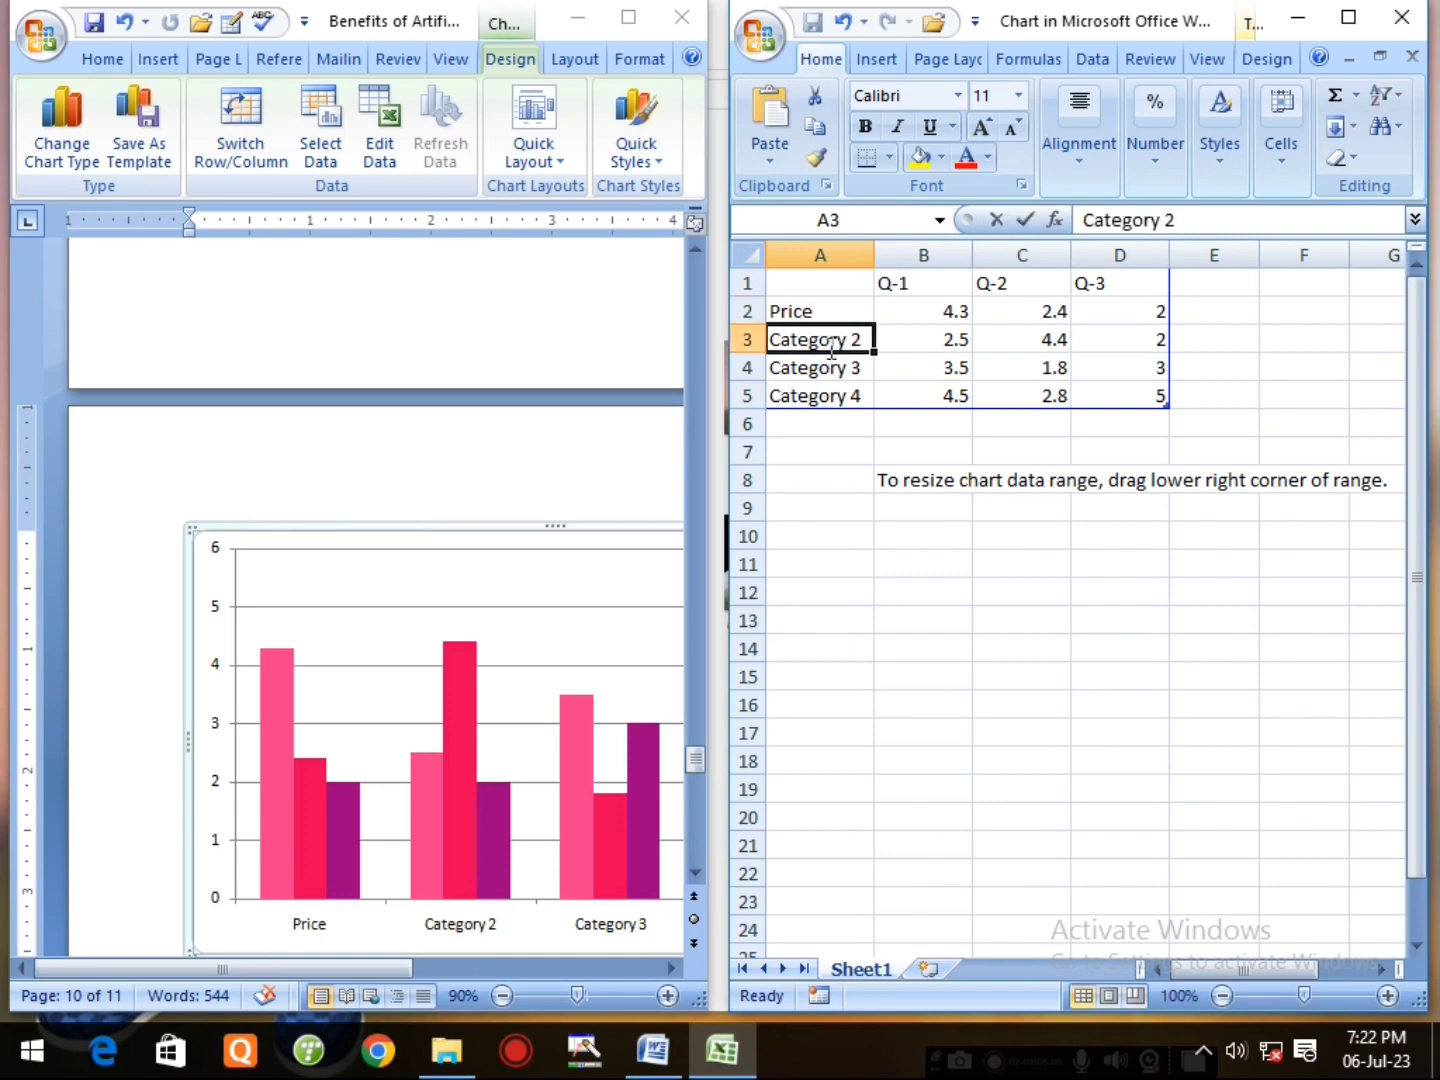
type("Aditya")
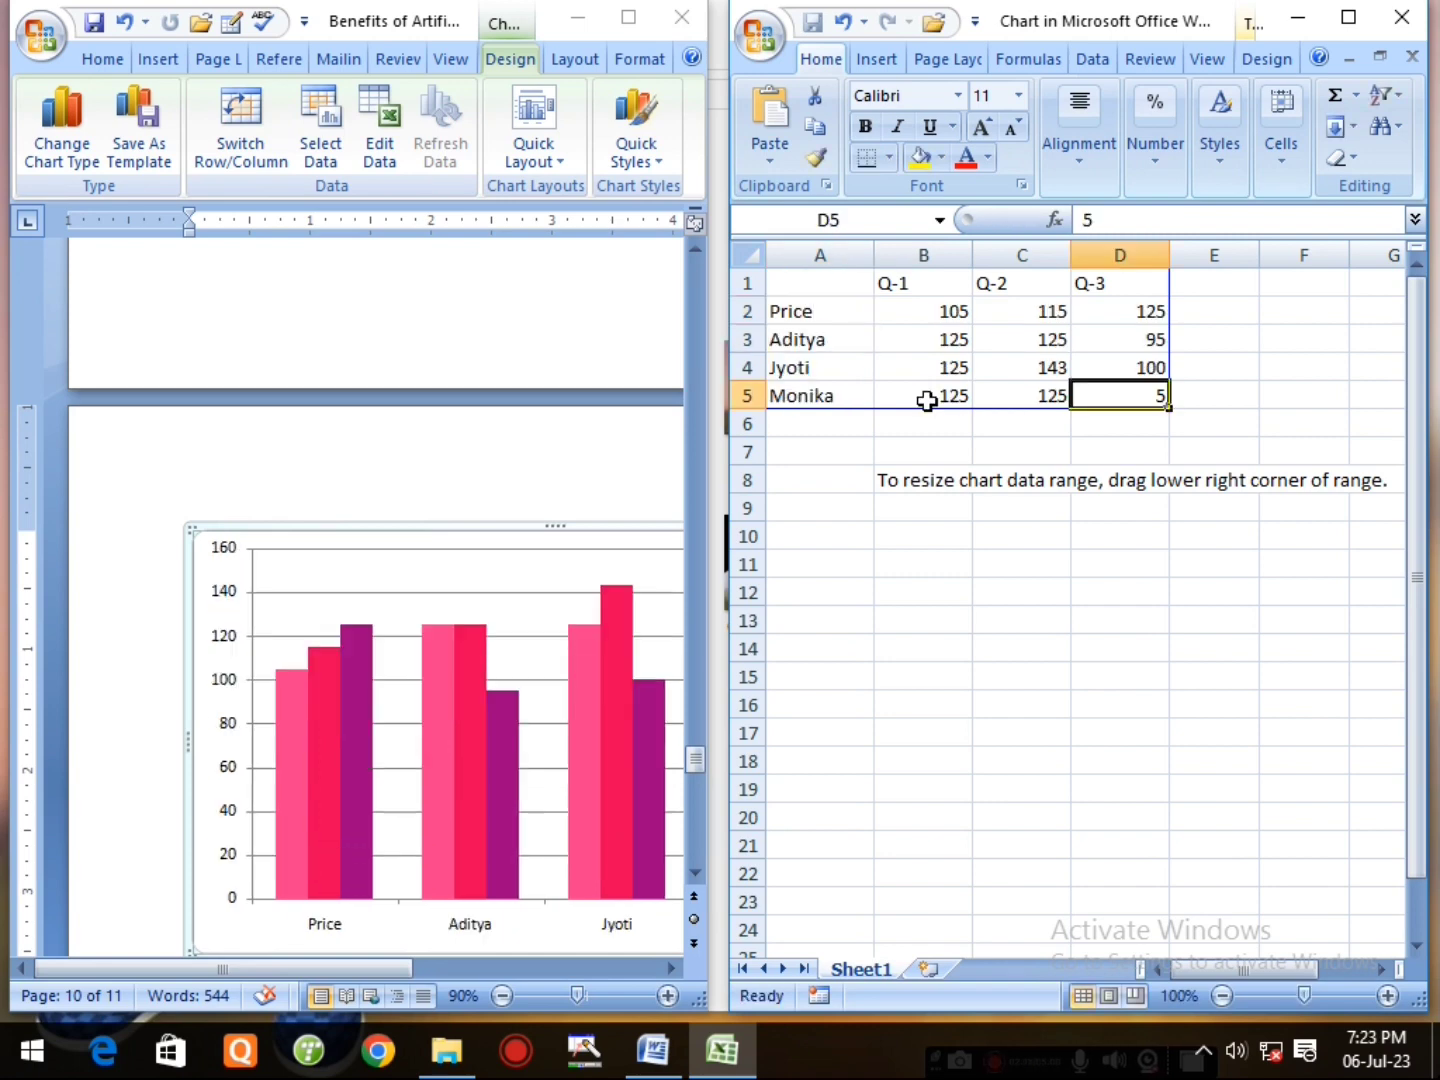
- Set the Q-3 value of the last category in cell D5 to 100
type("100")
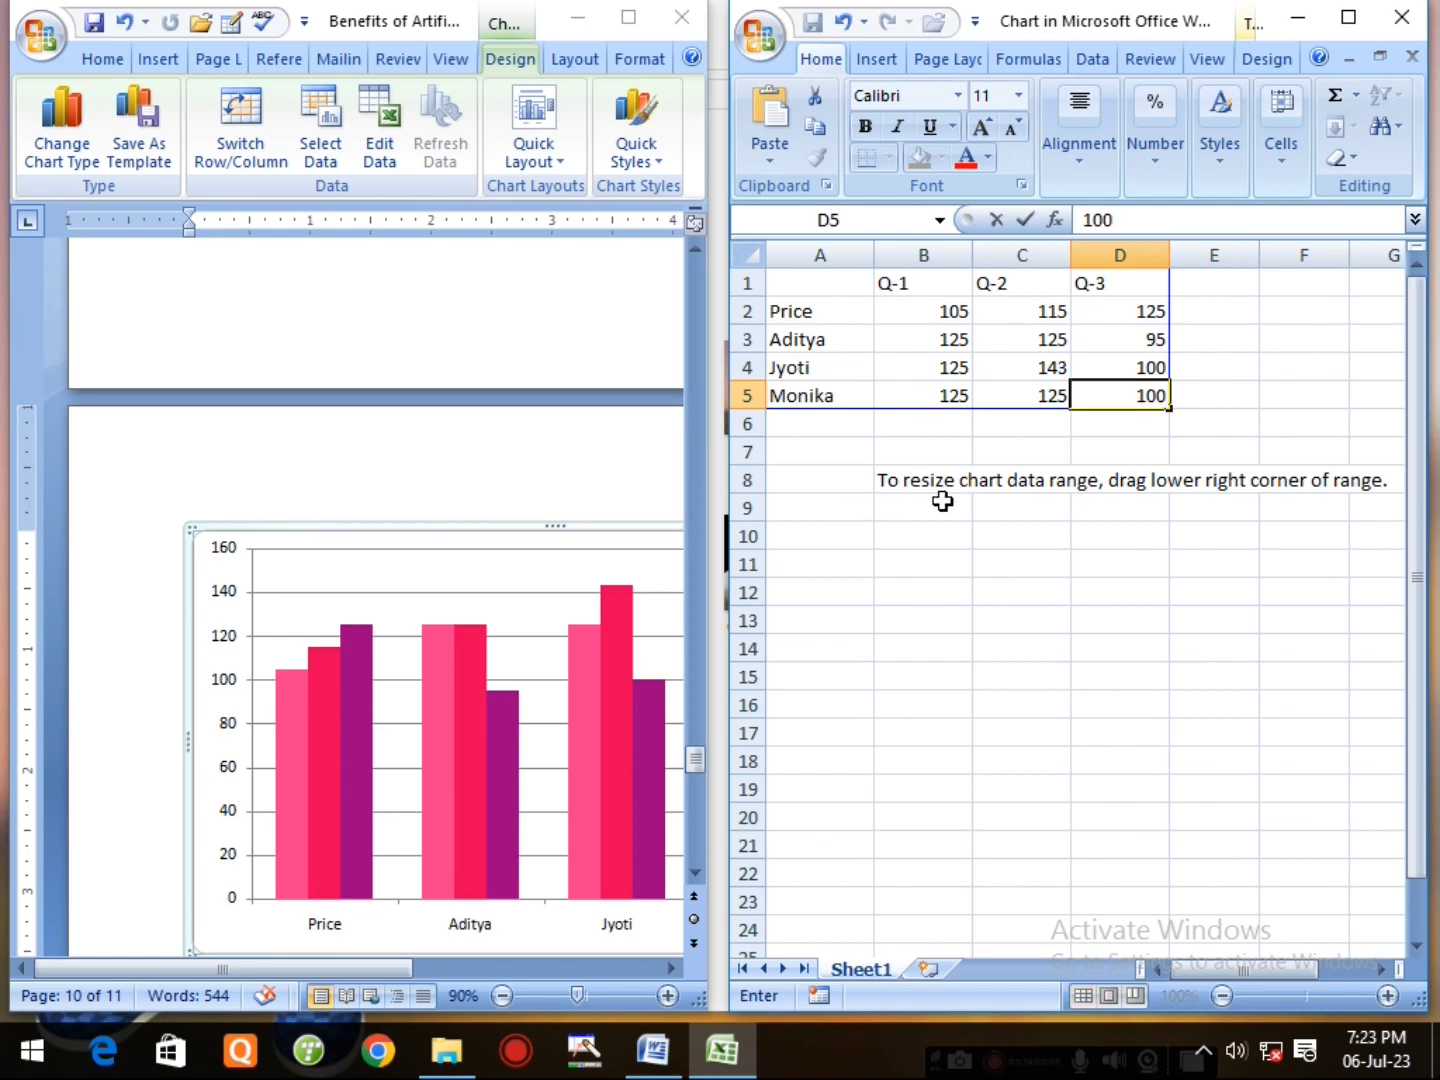
left_click(1000, 451)
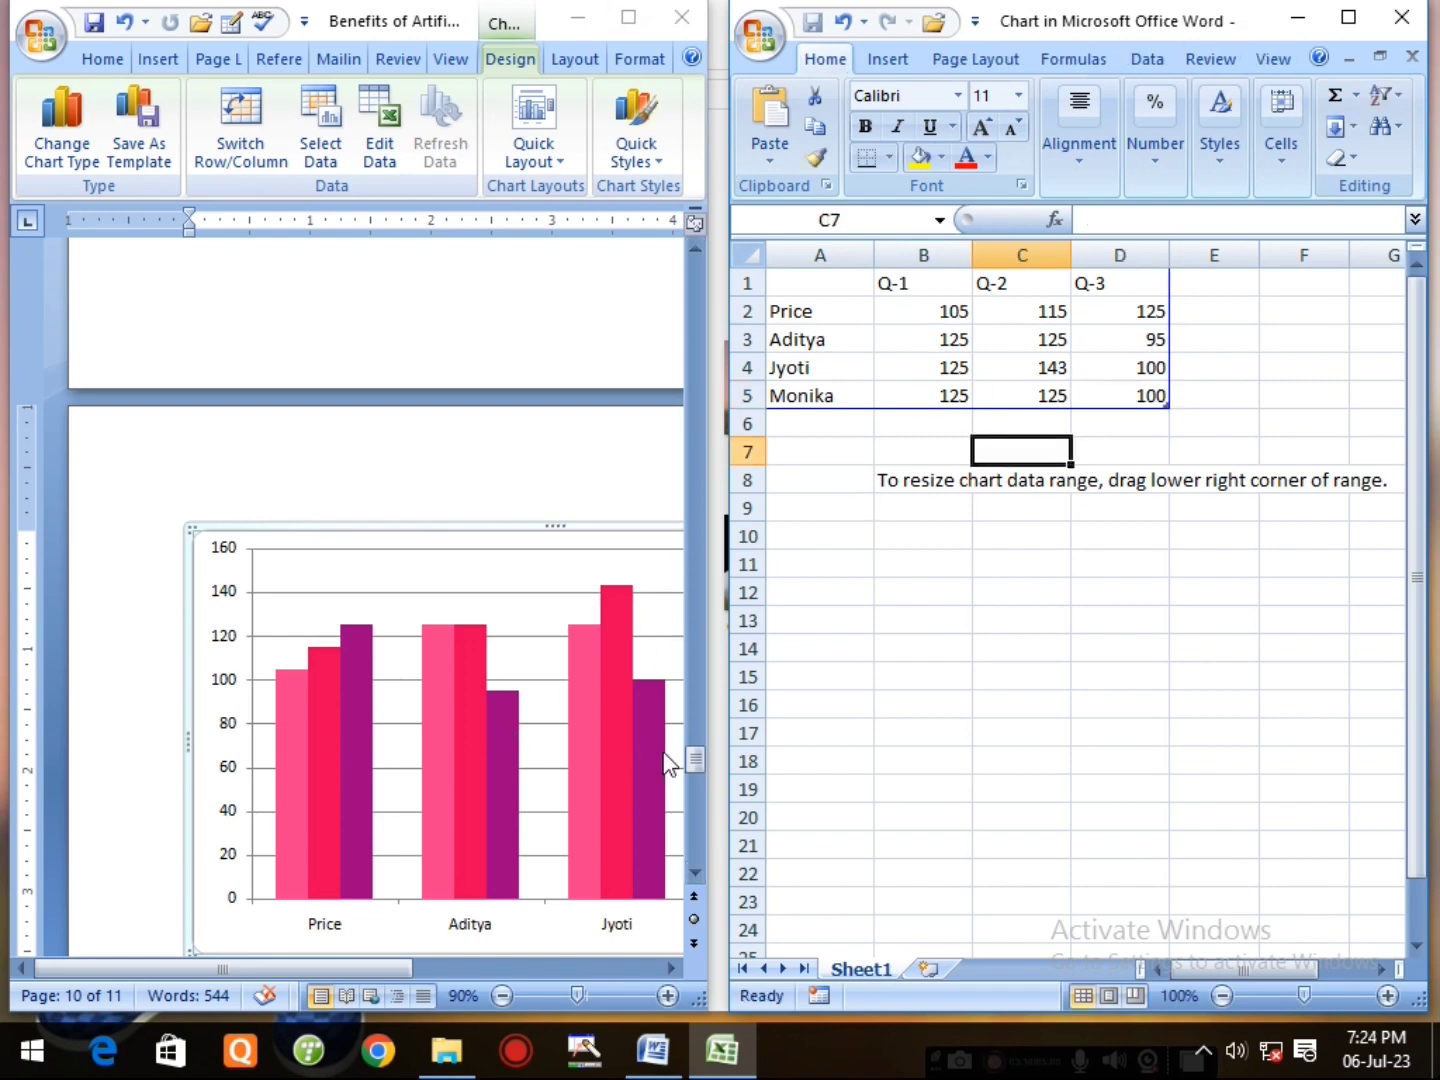
- Examine the chart's columns against the Q-1 to Q-3 values in the data range B2:D5
left_click_drag(392, 974, 498, 986)
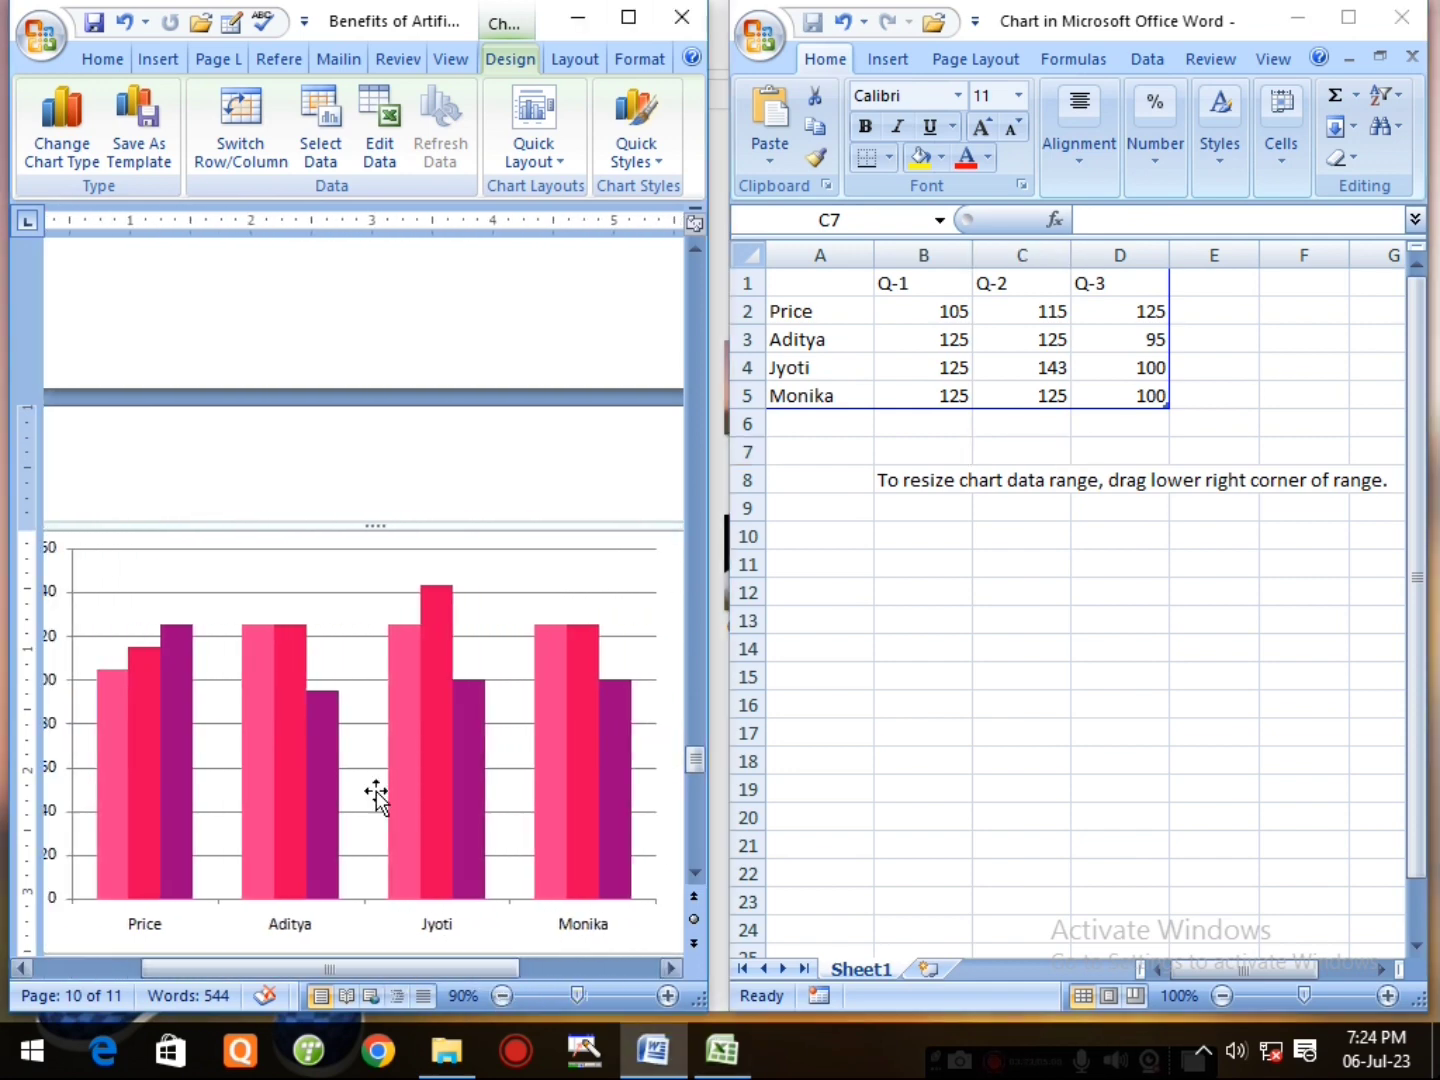
left_click(932, 305)
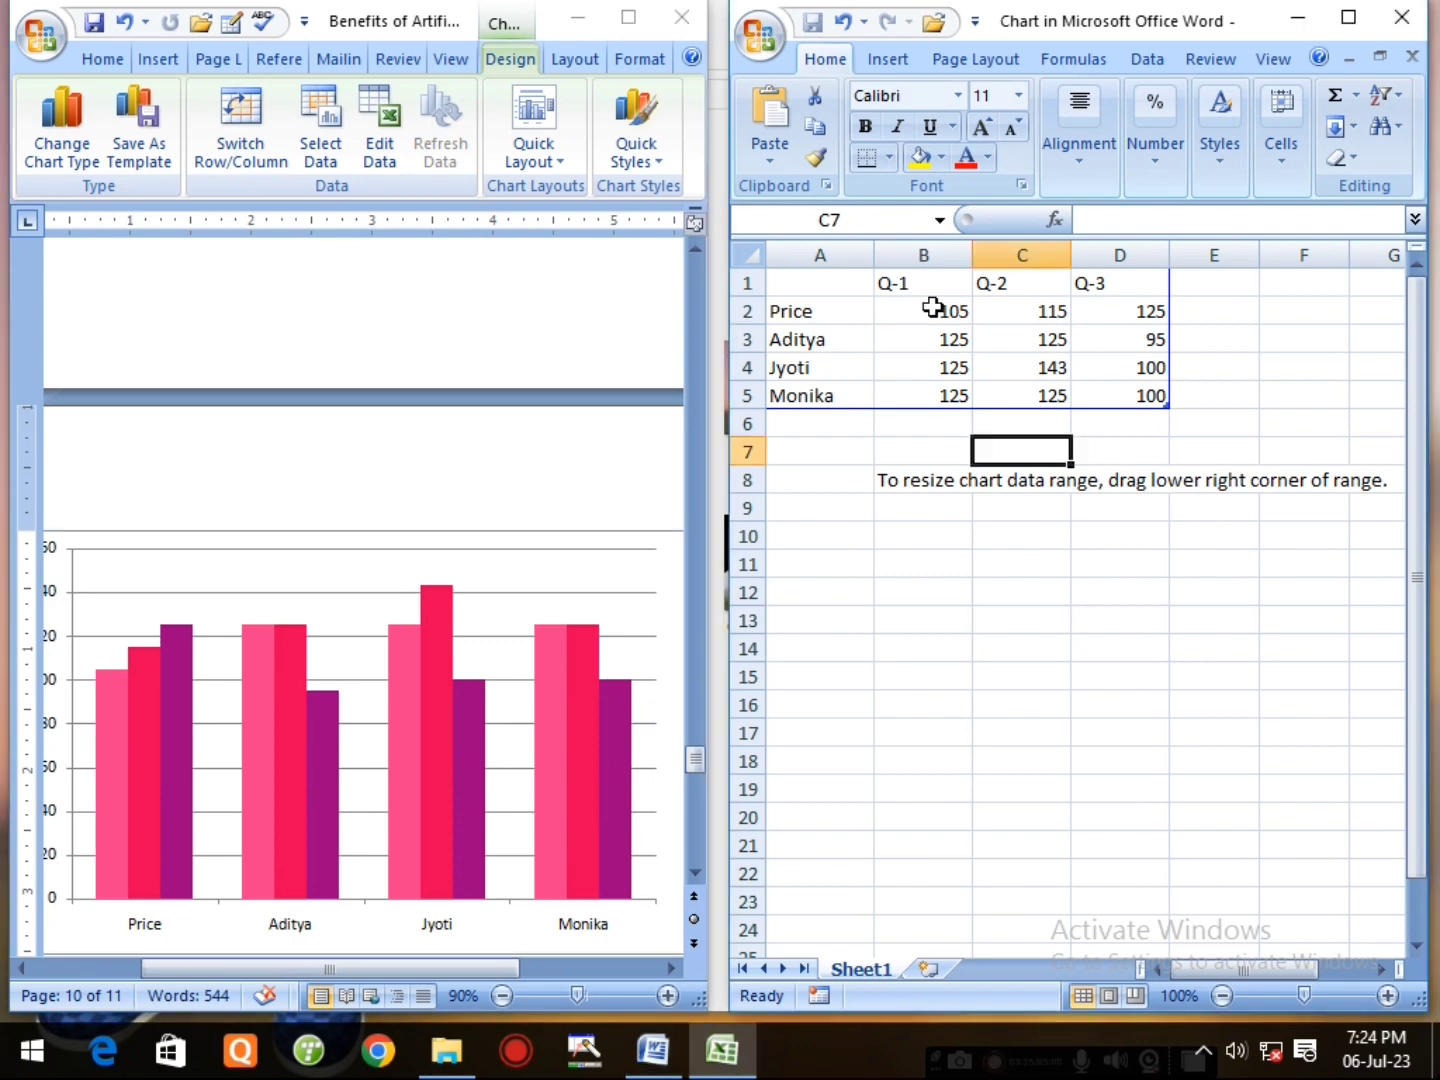
left_click(941, 307)
left_click(1028, 312)
left_click(1145, 318)
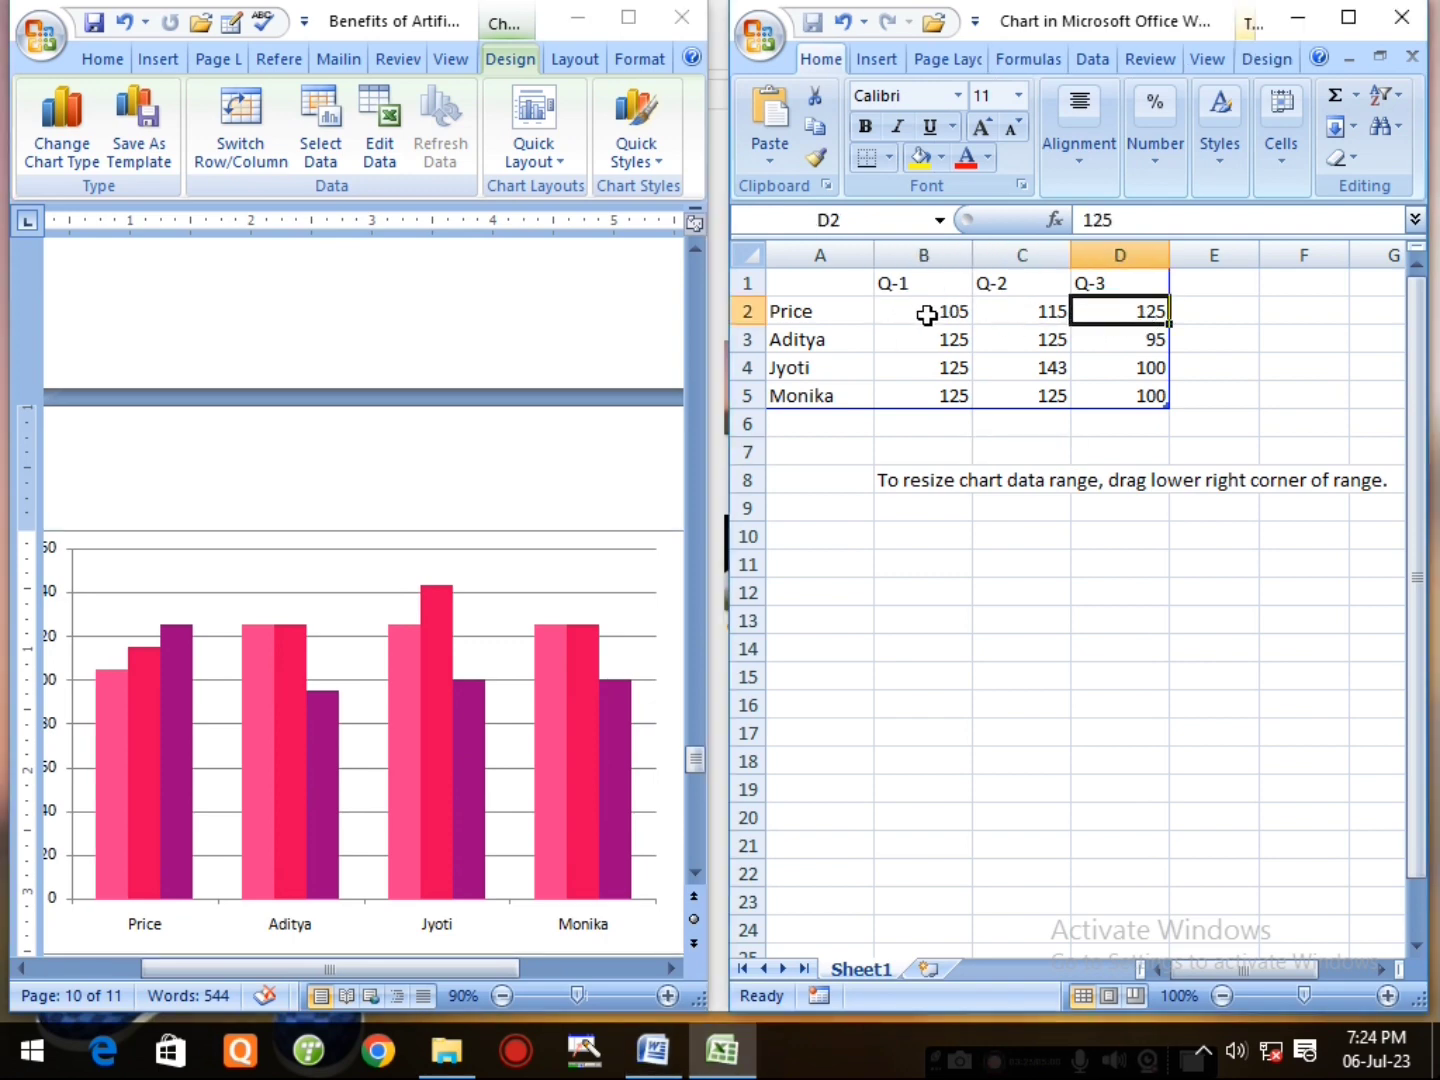
left_click(927, 319)
left_click_drag(927, 319, 1125, 400)
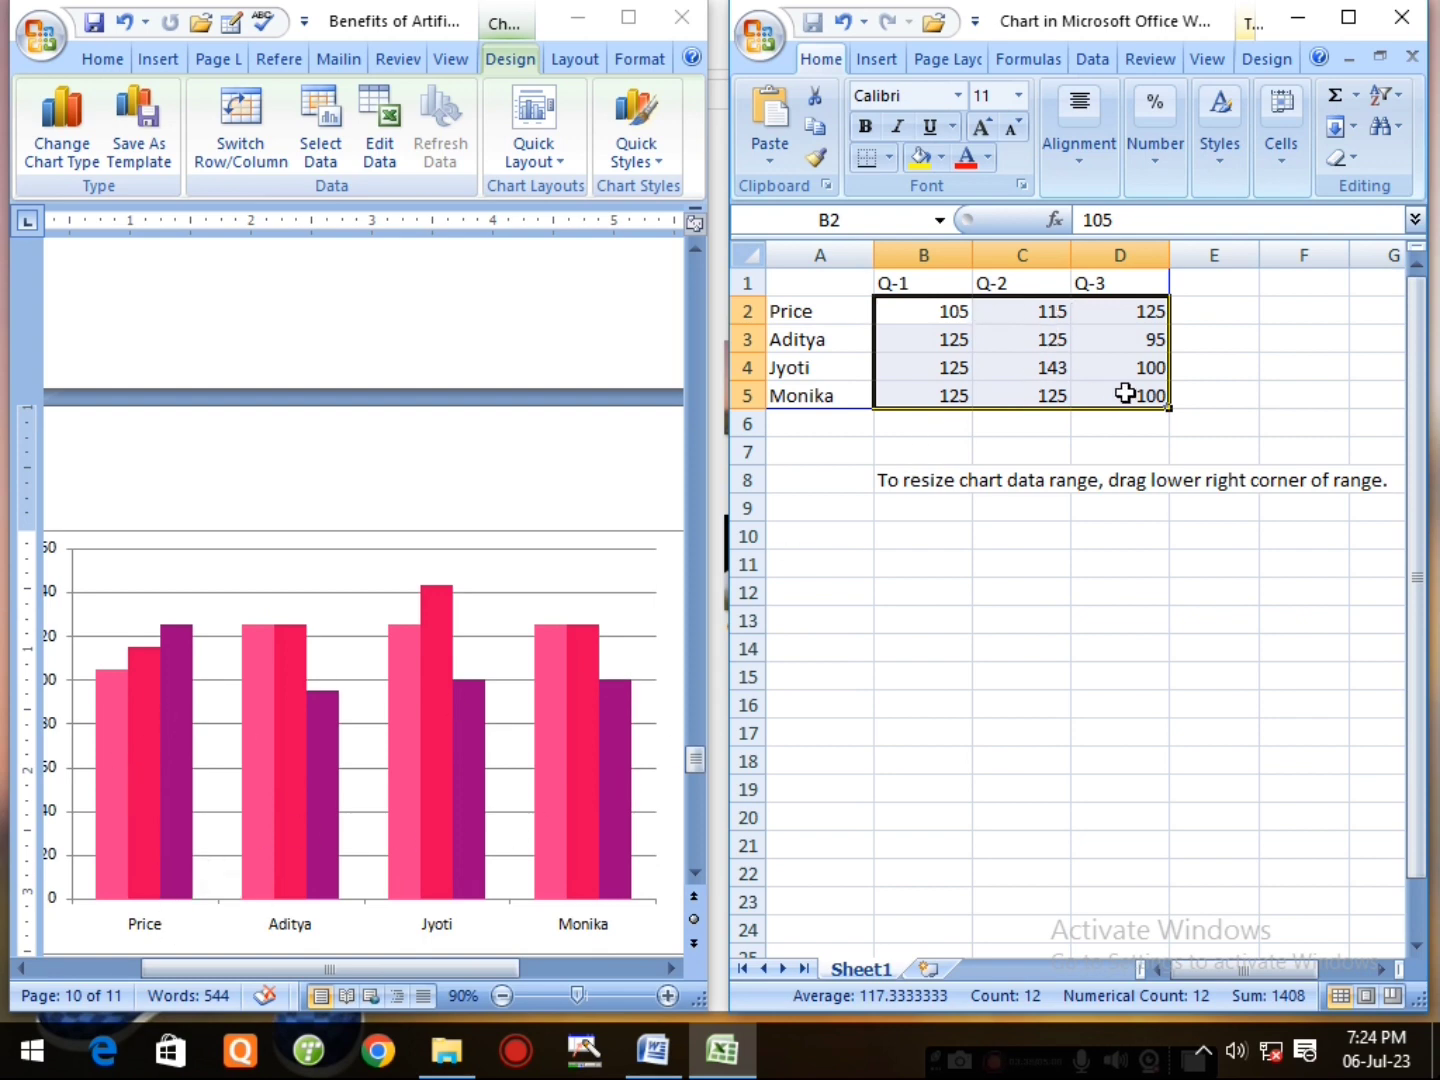
- Shrink the chart data range to A1:B5 to plot only the Q-1 series
left_click(1185, 340)
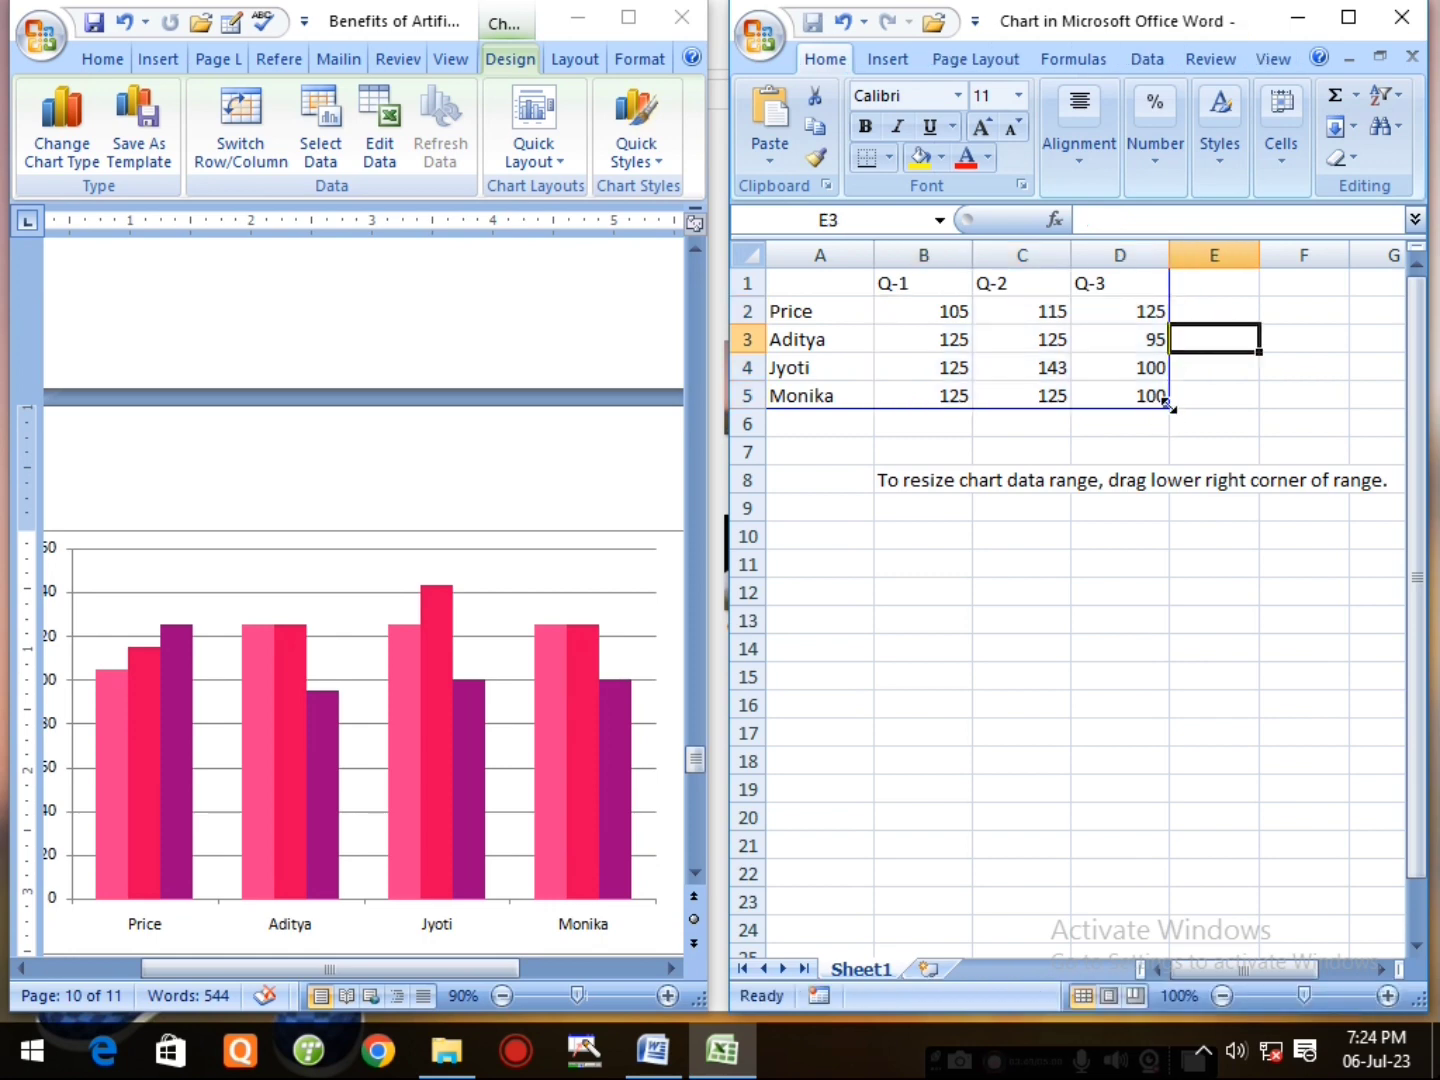
left_click_drag(1140, 407, 1007, 406)
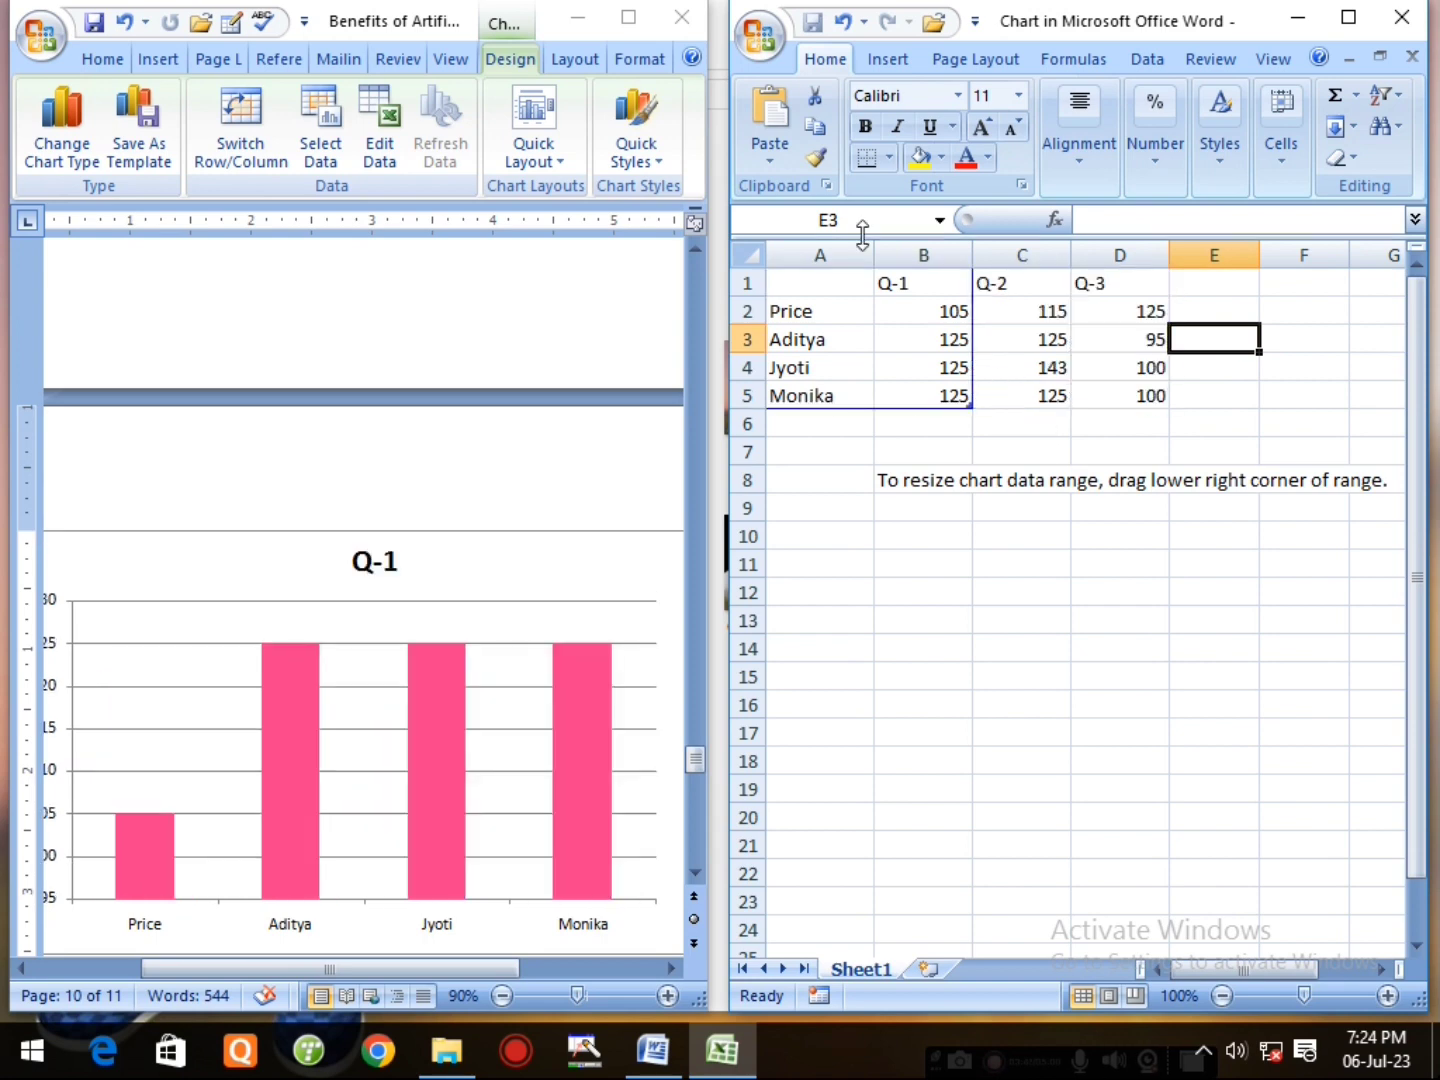
left_click(922, 287)
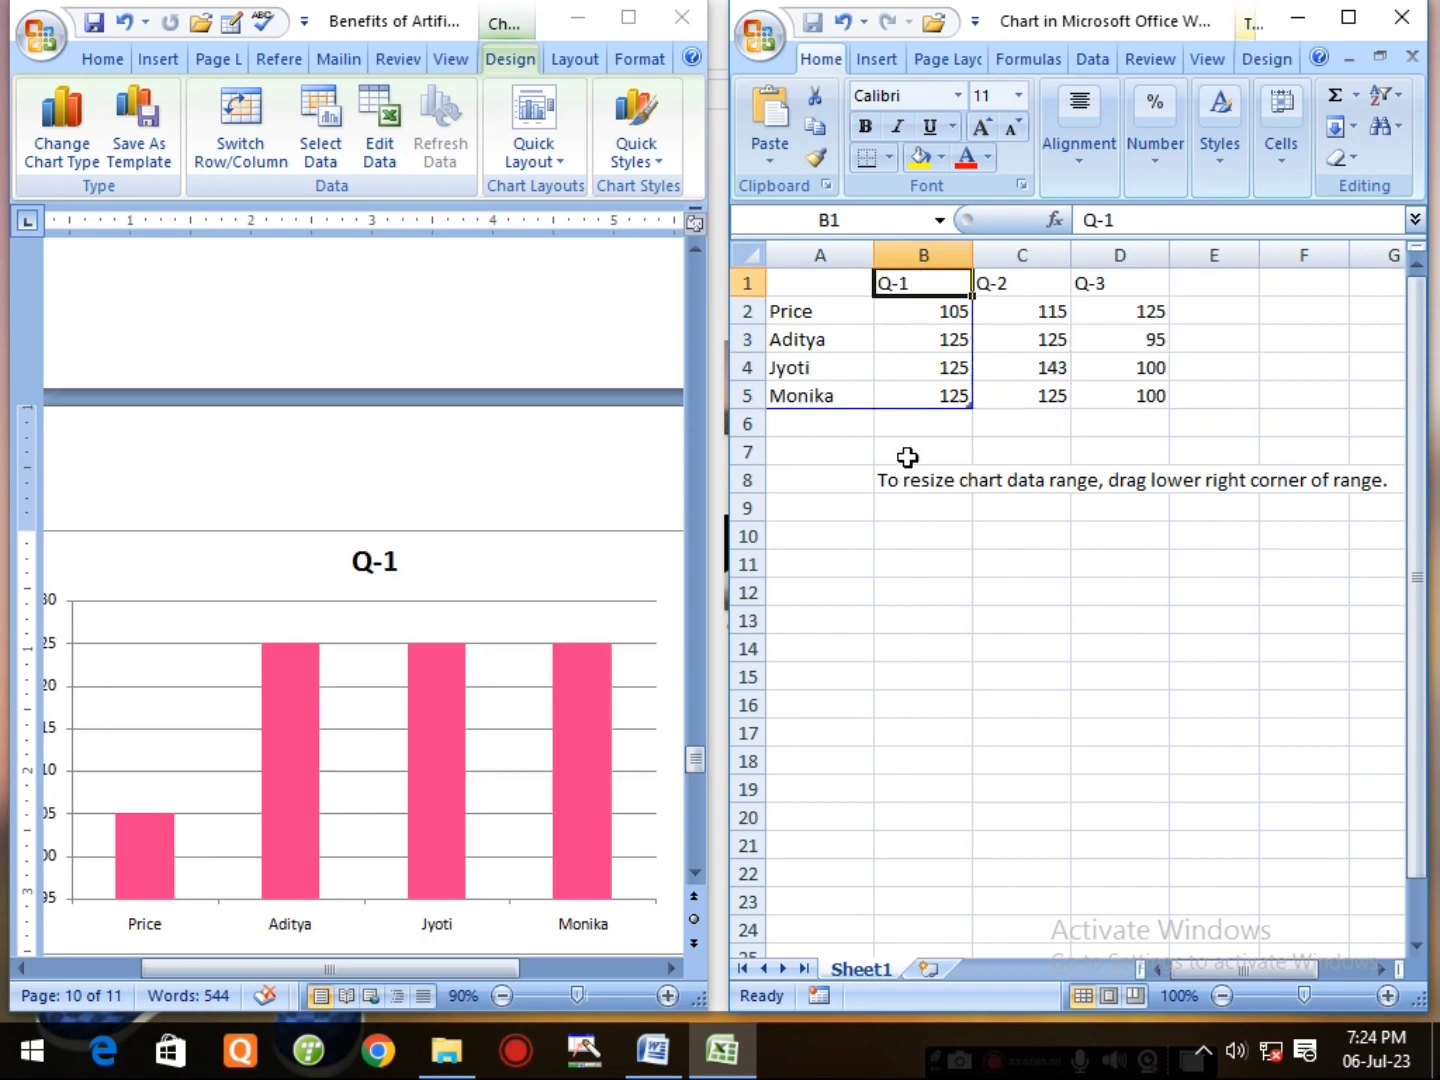
- Set the Q-1 values in cells B3, B4 and B5 to 135, 105 and 145, and close the chart data sheet
left_click(950, 346)
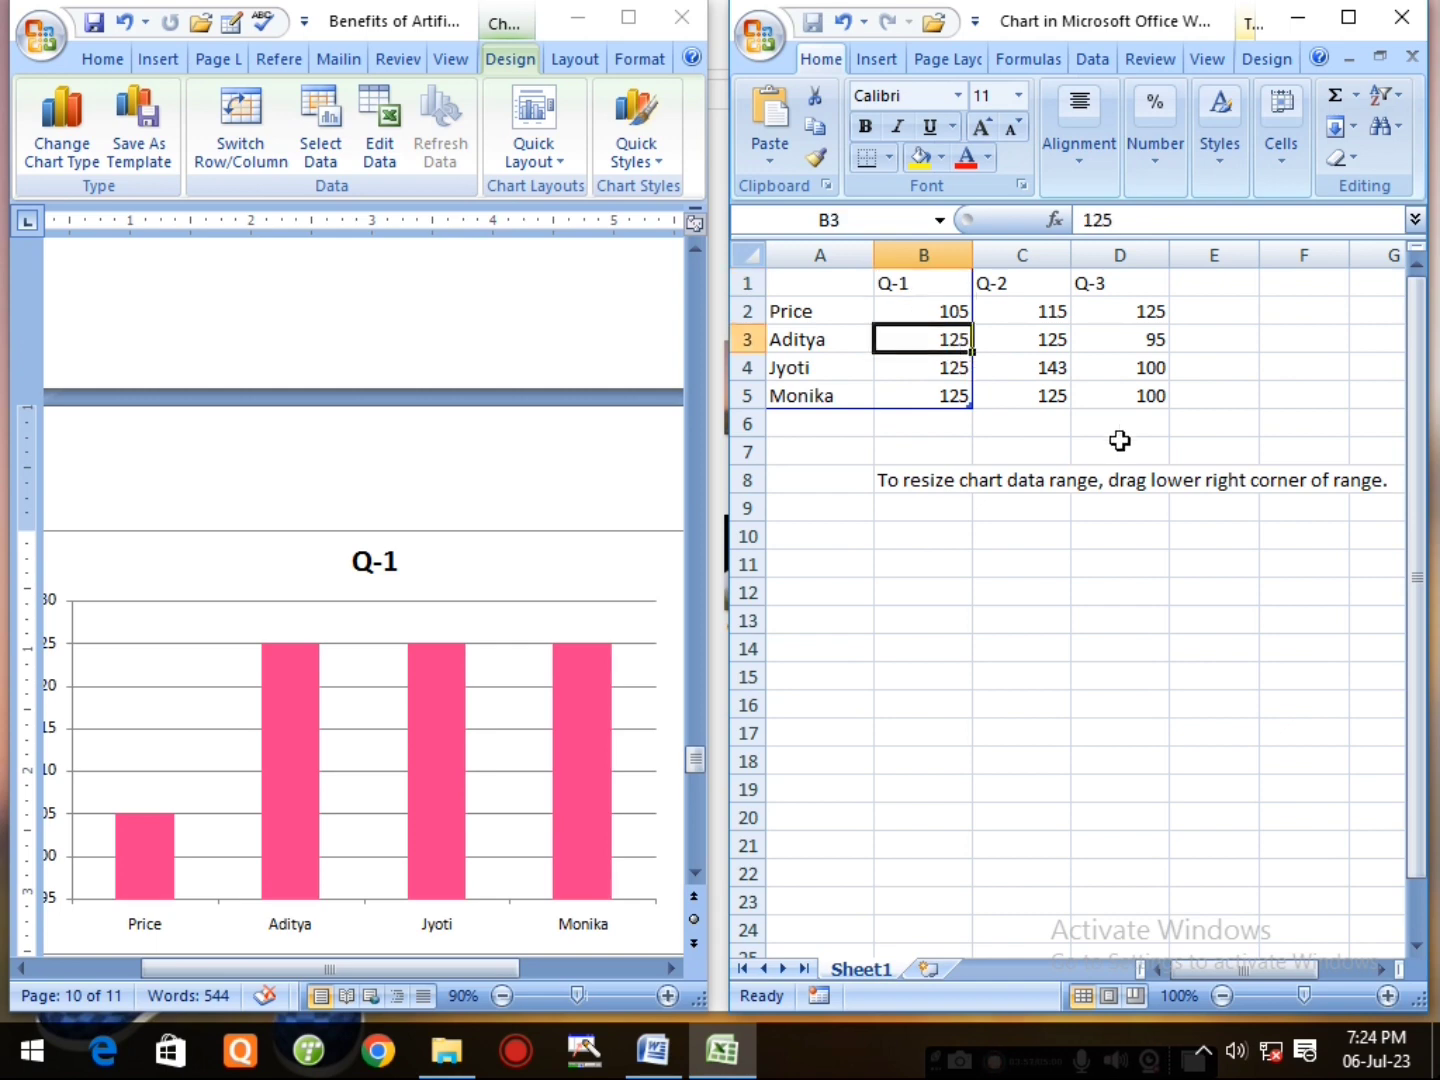
type("135")
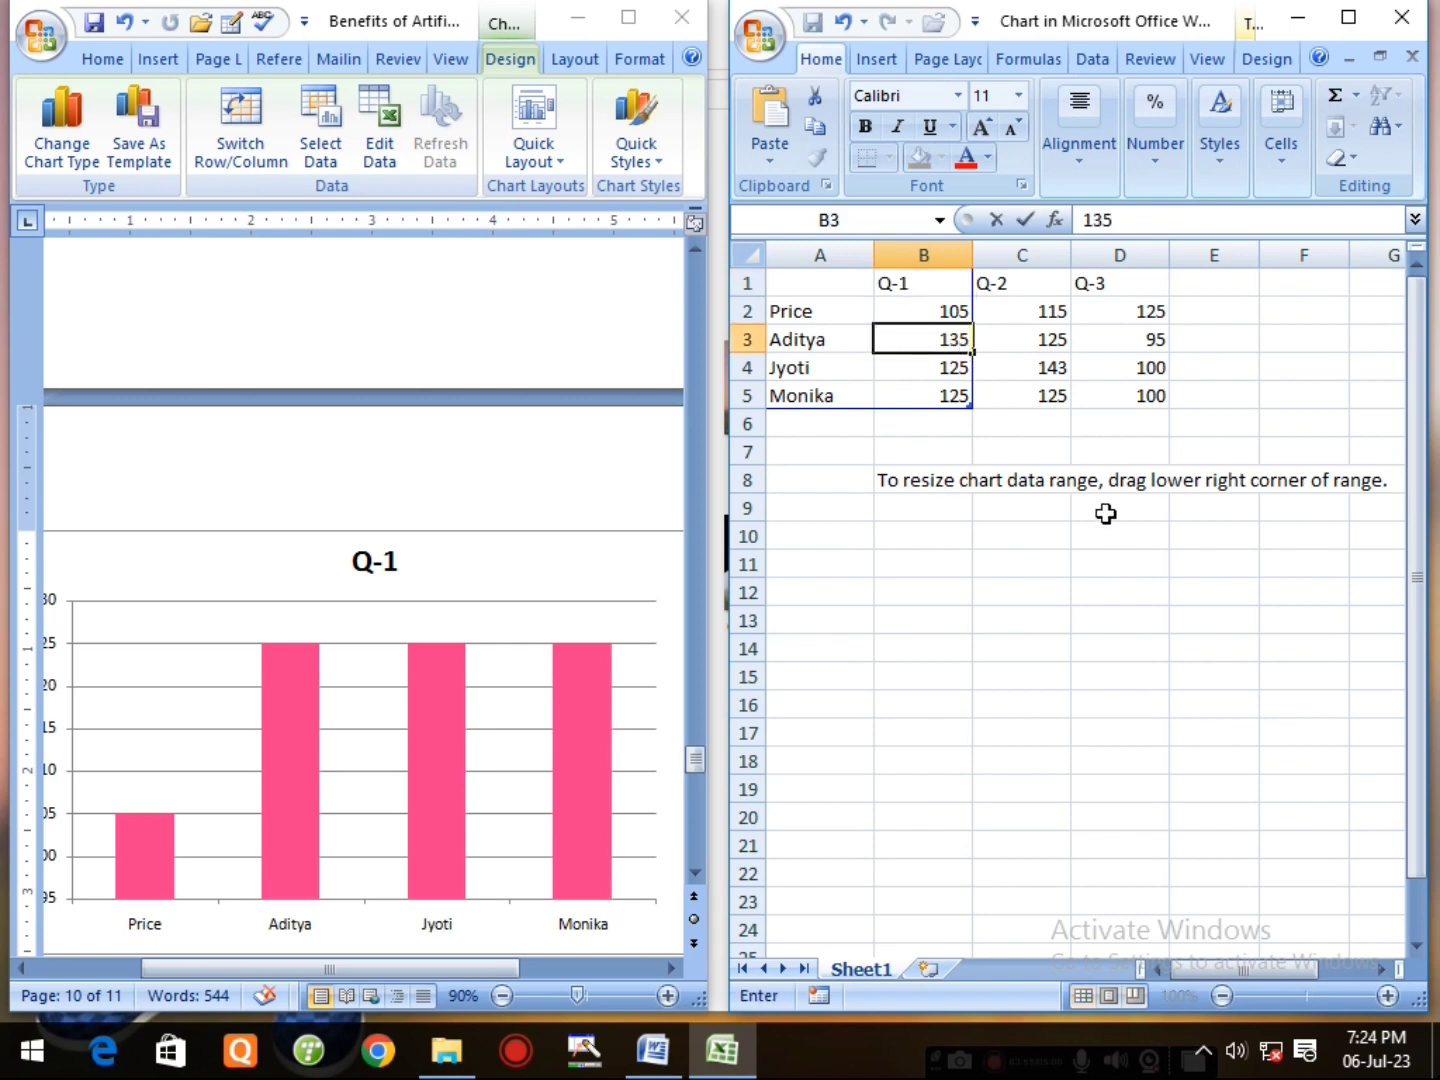
left_click(1106, 512)
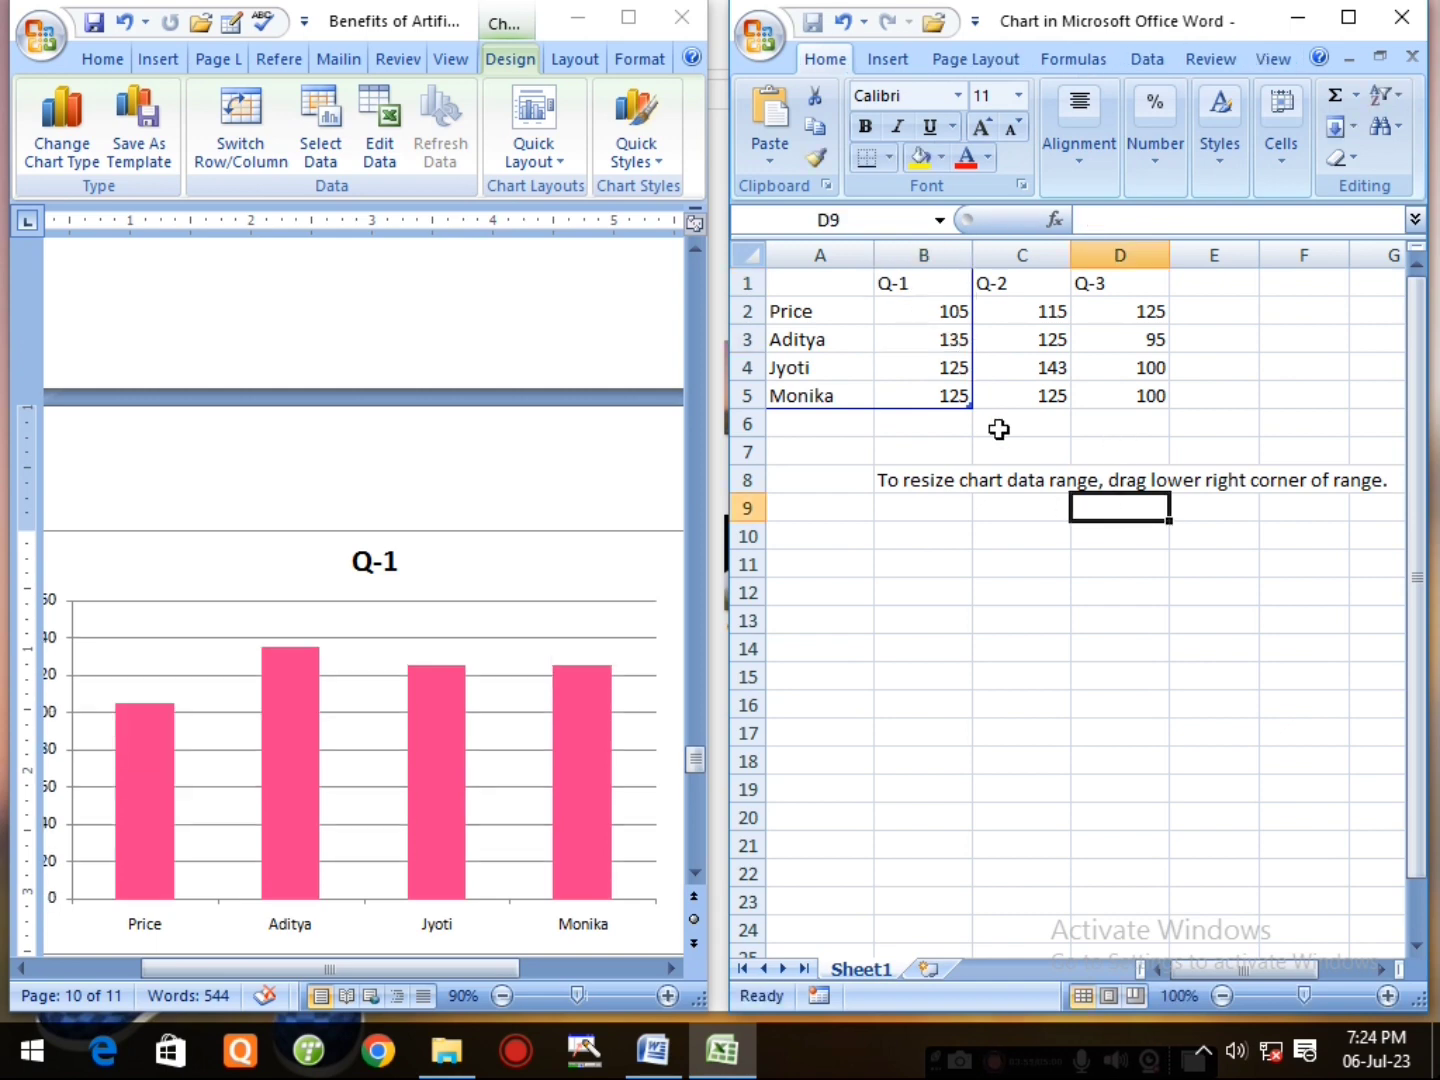
left_click(930, 370)
type("10")
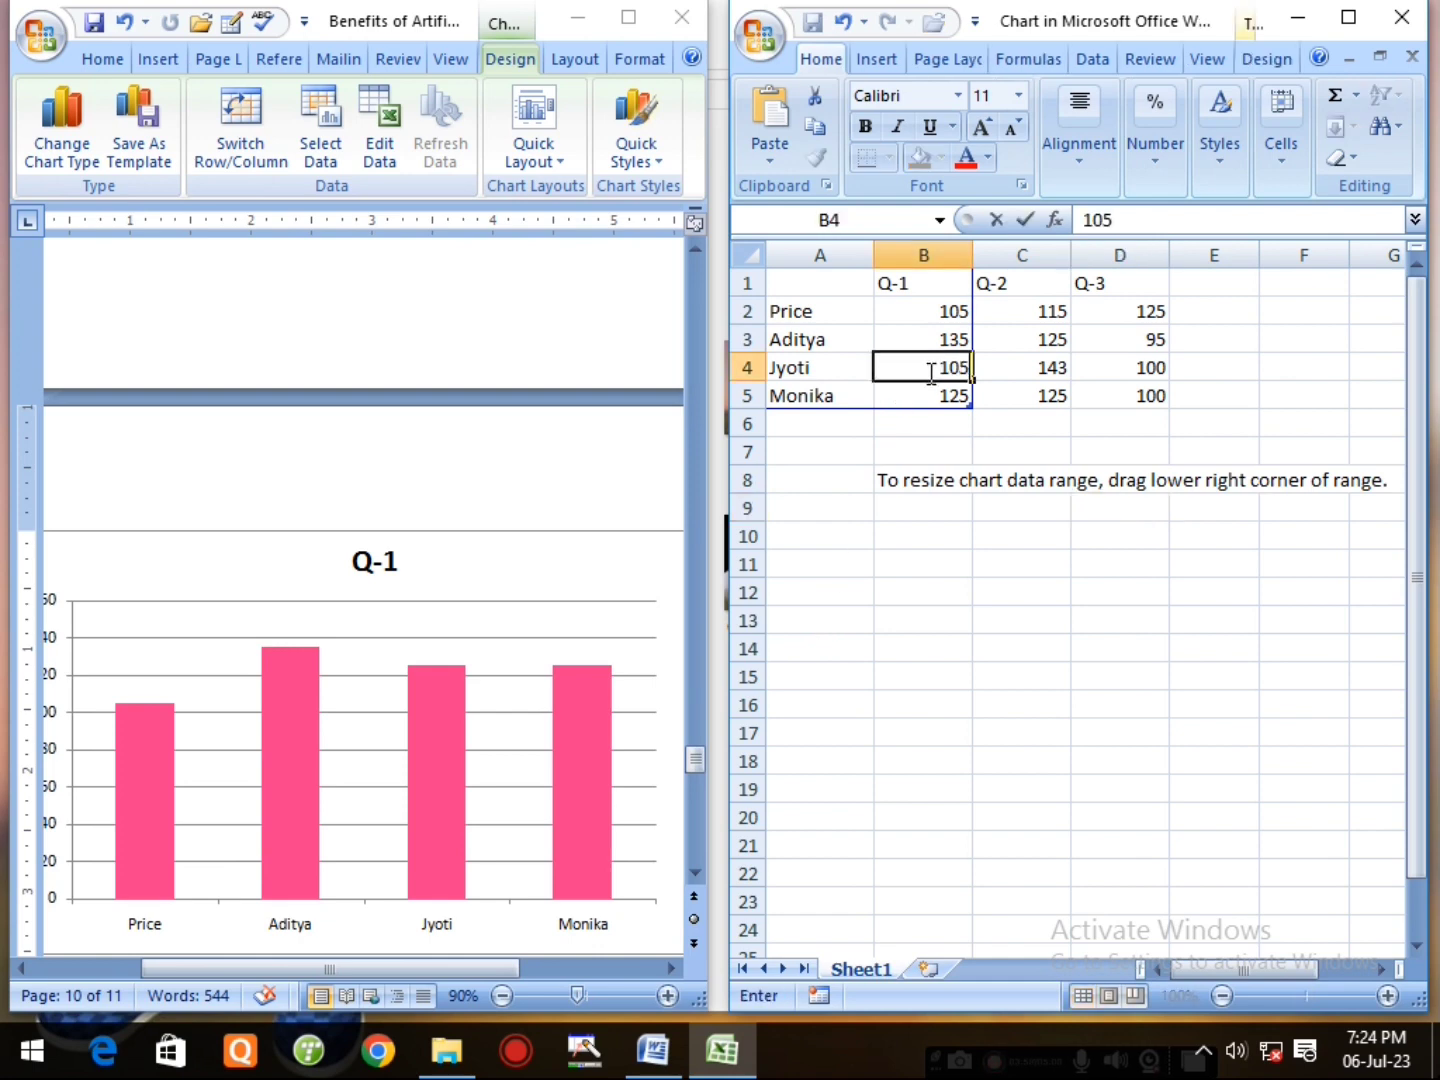
key("Return")
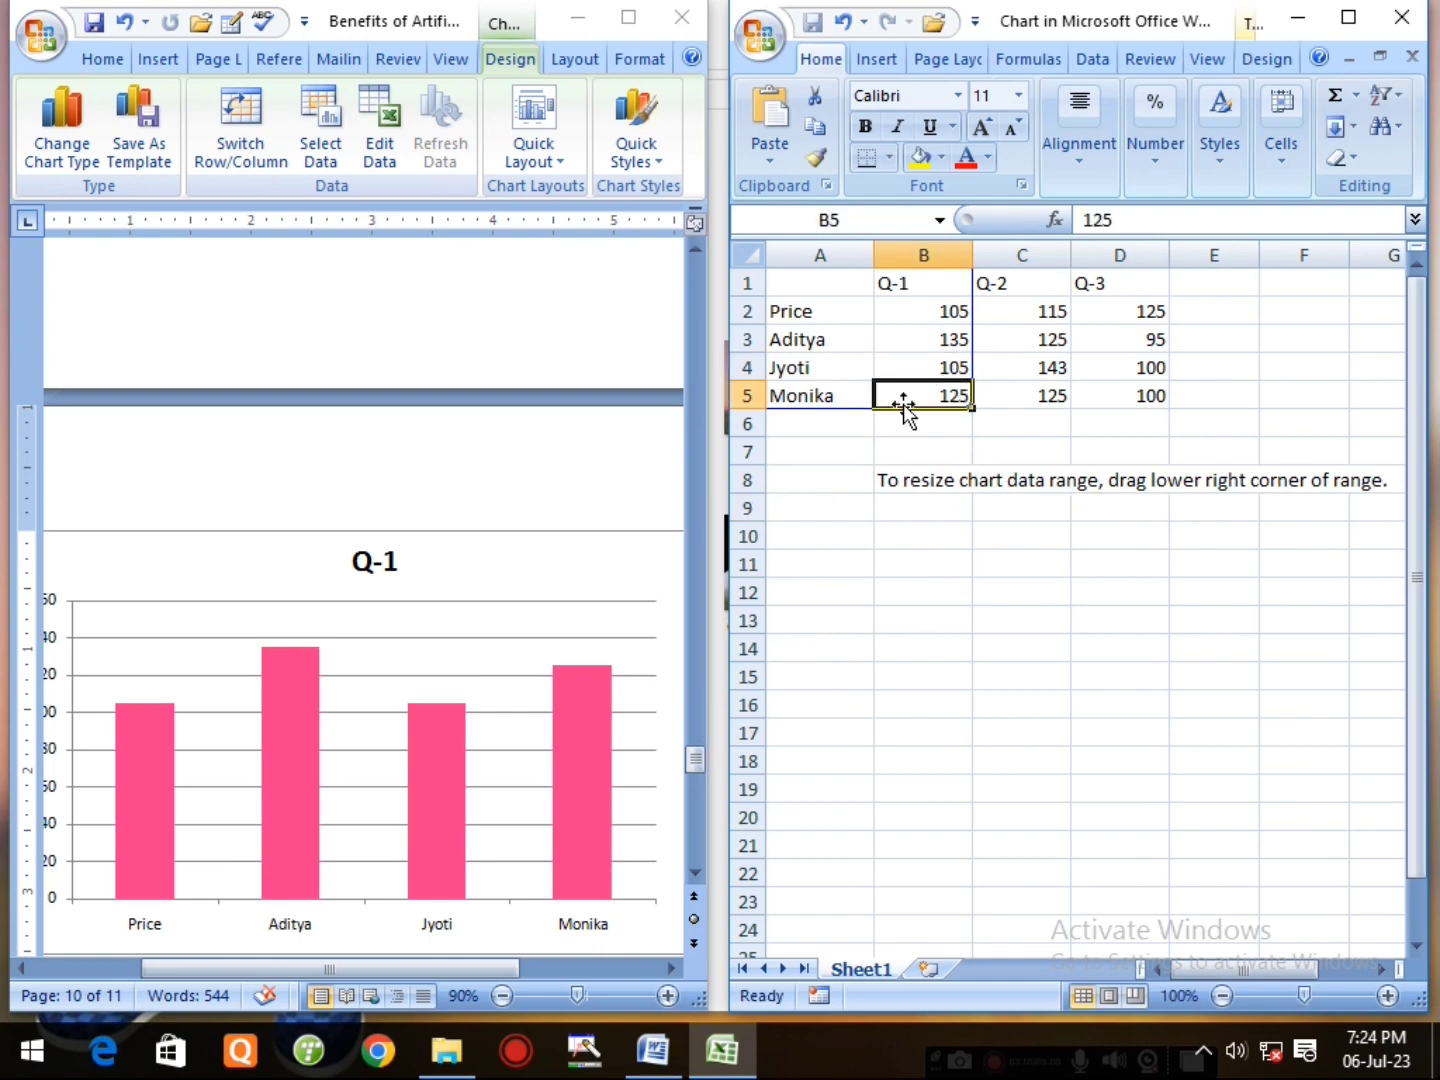
type("1")
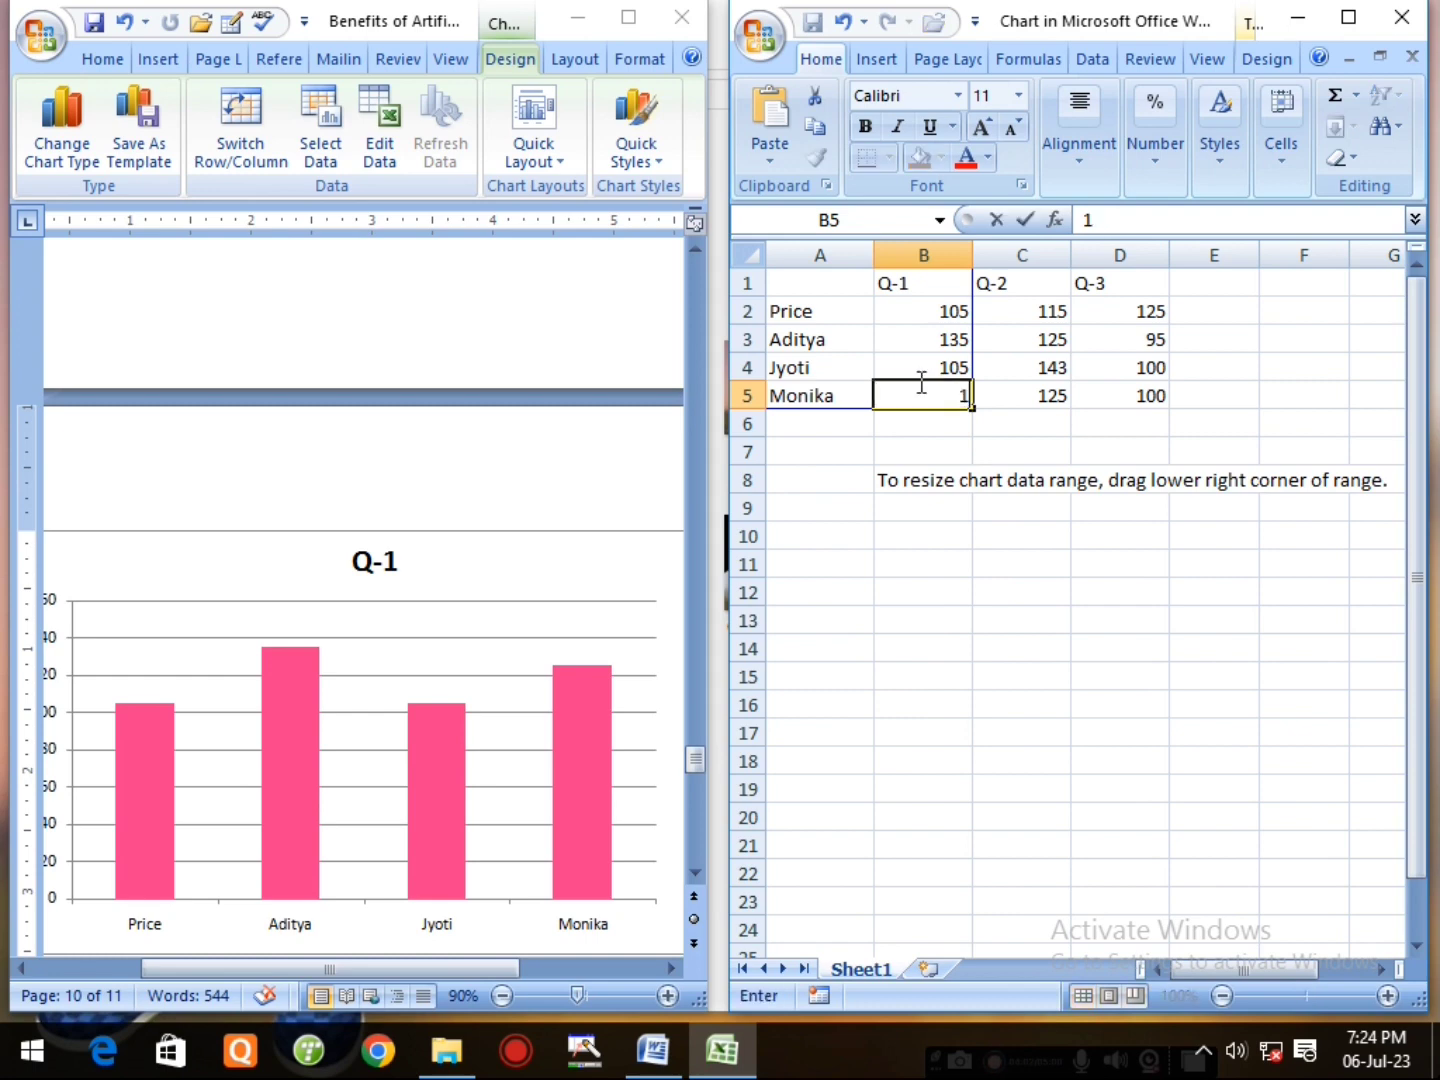
key("Return")
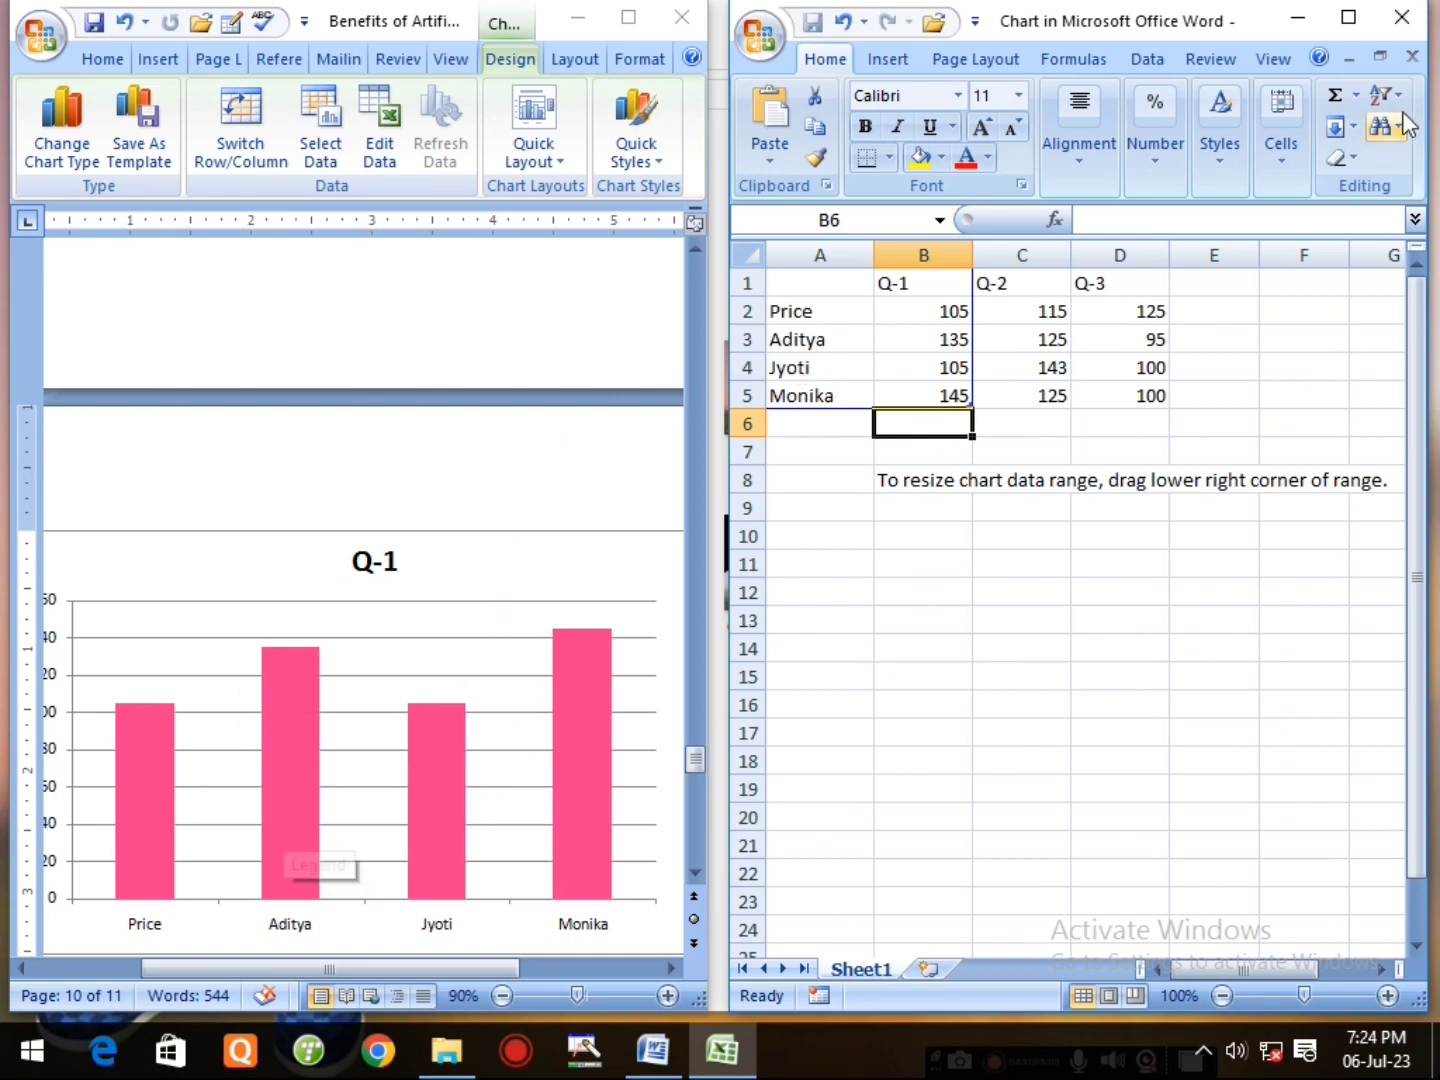
left_click(1402, 17)
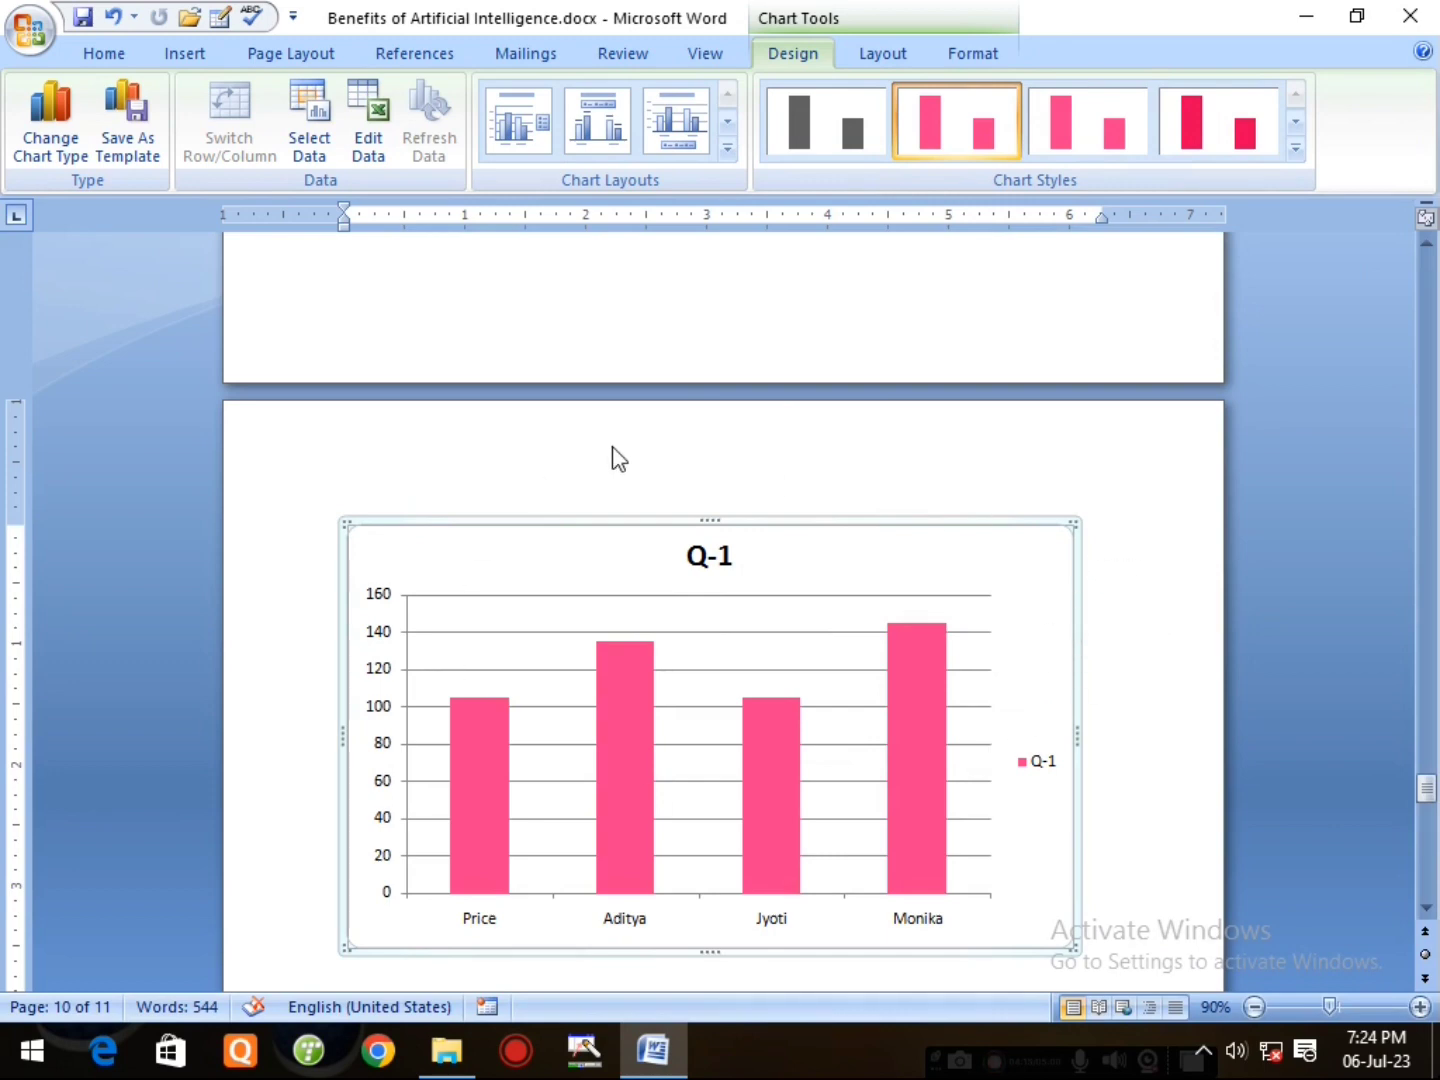
- Review the chart types available for the Q-1 column chart and dismiss the chart type selection
left_click(185, 54)
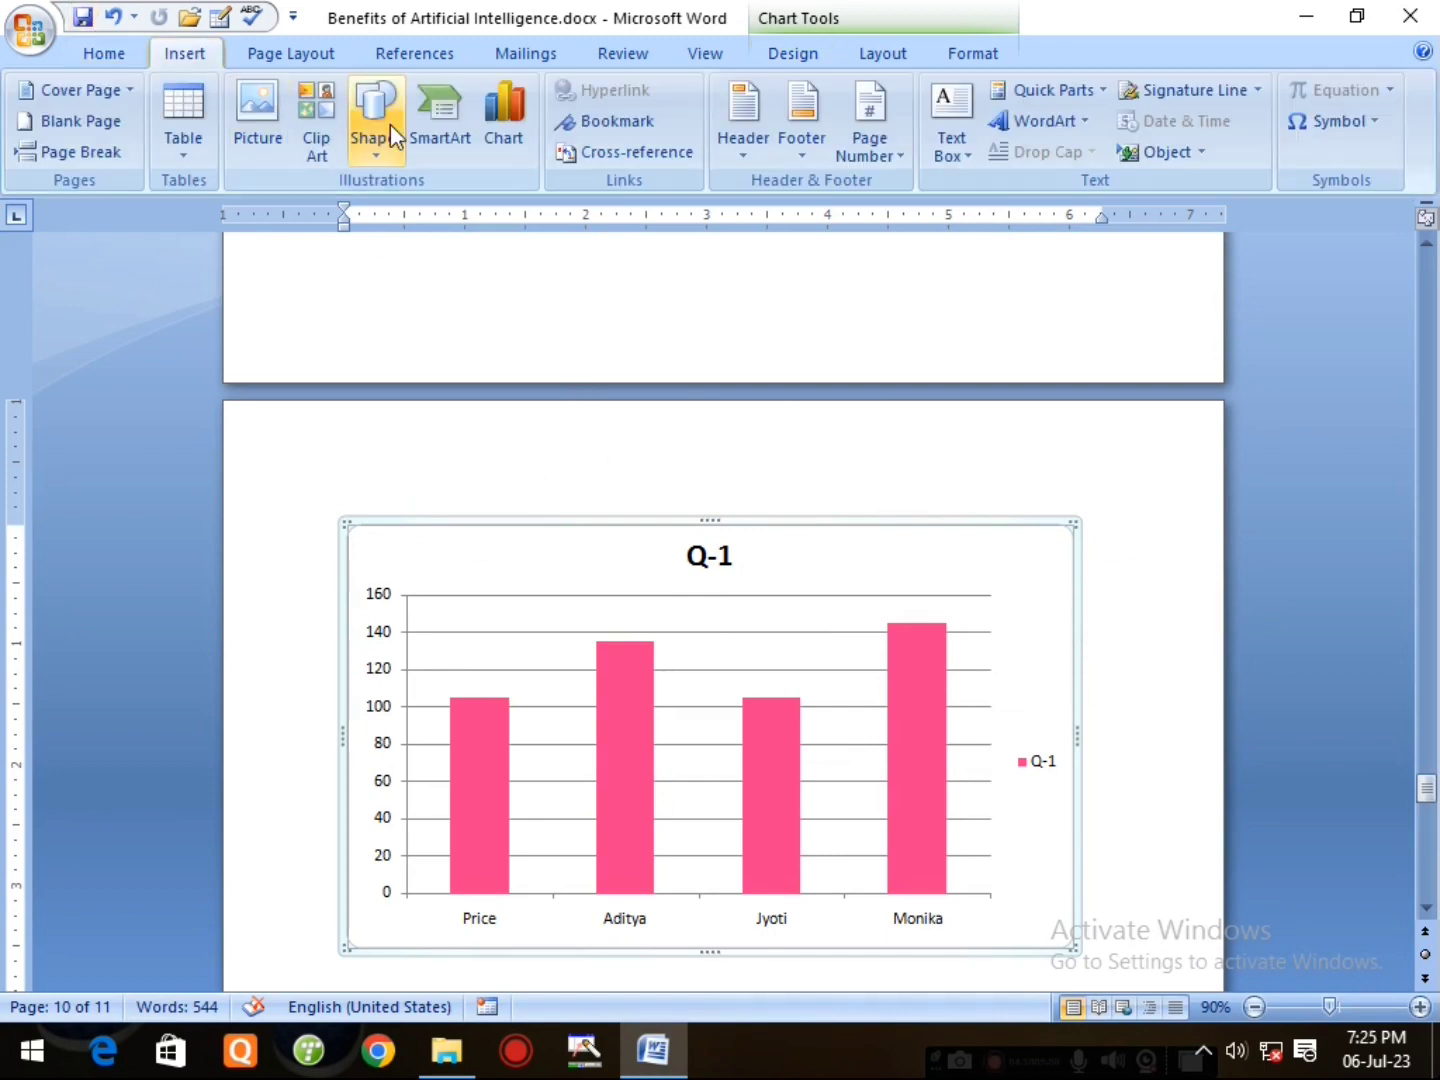
left_click(503, 140)
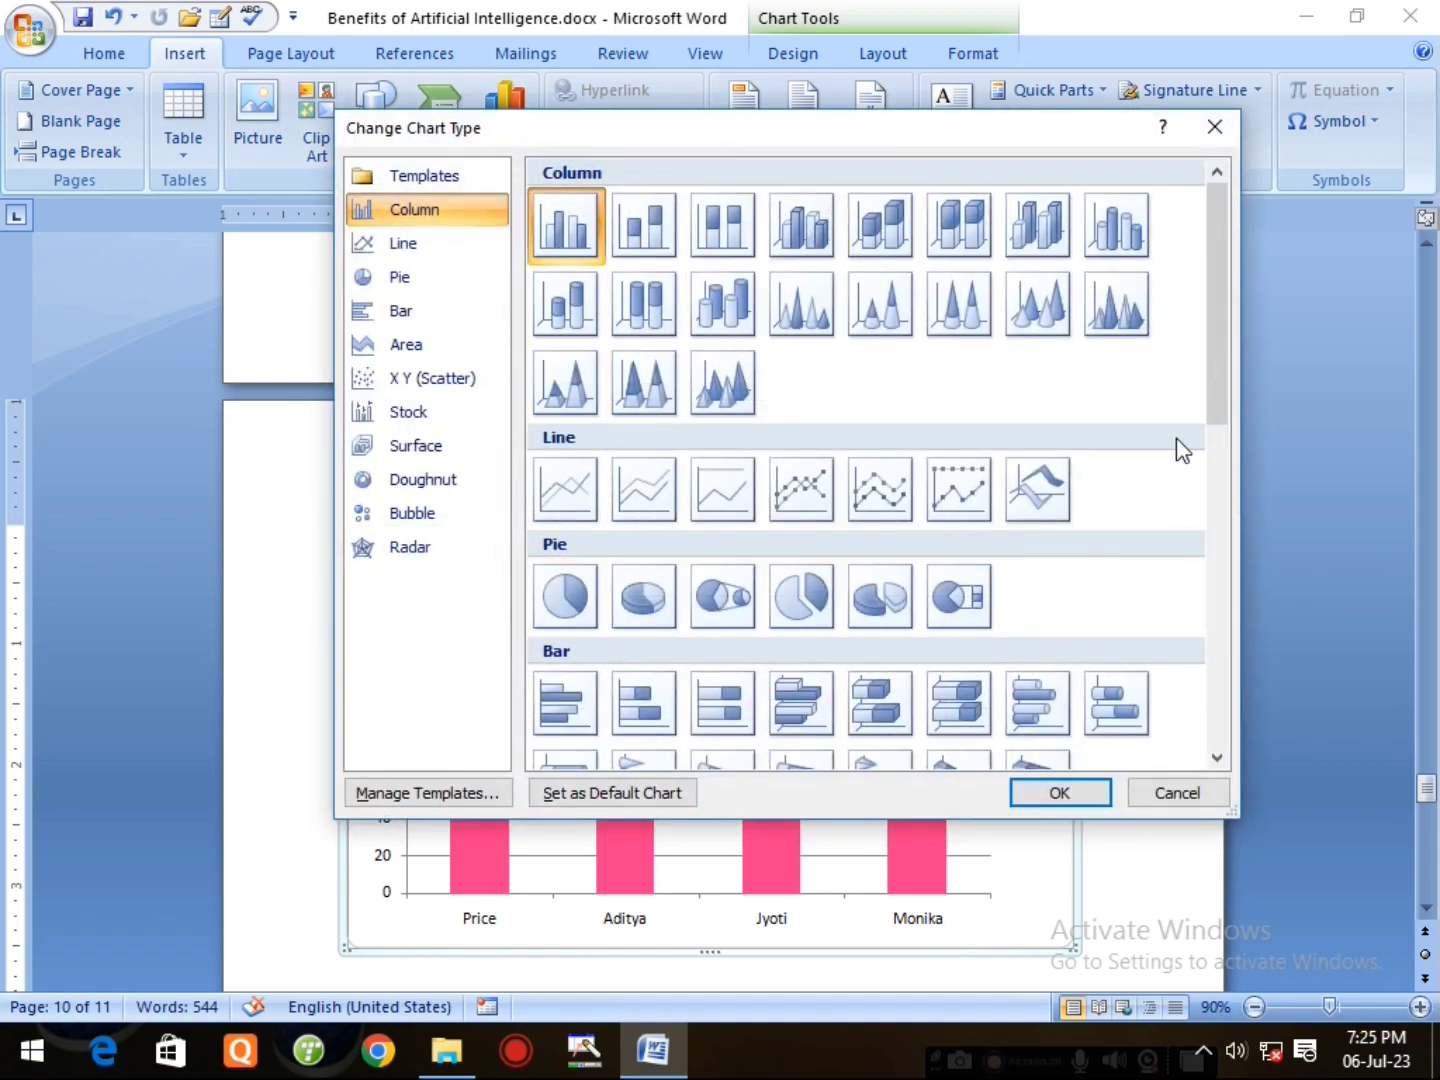
left_click_drag(1221, 361, 1253, 219)
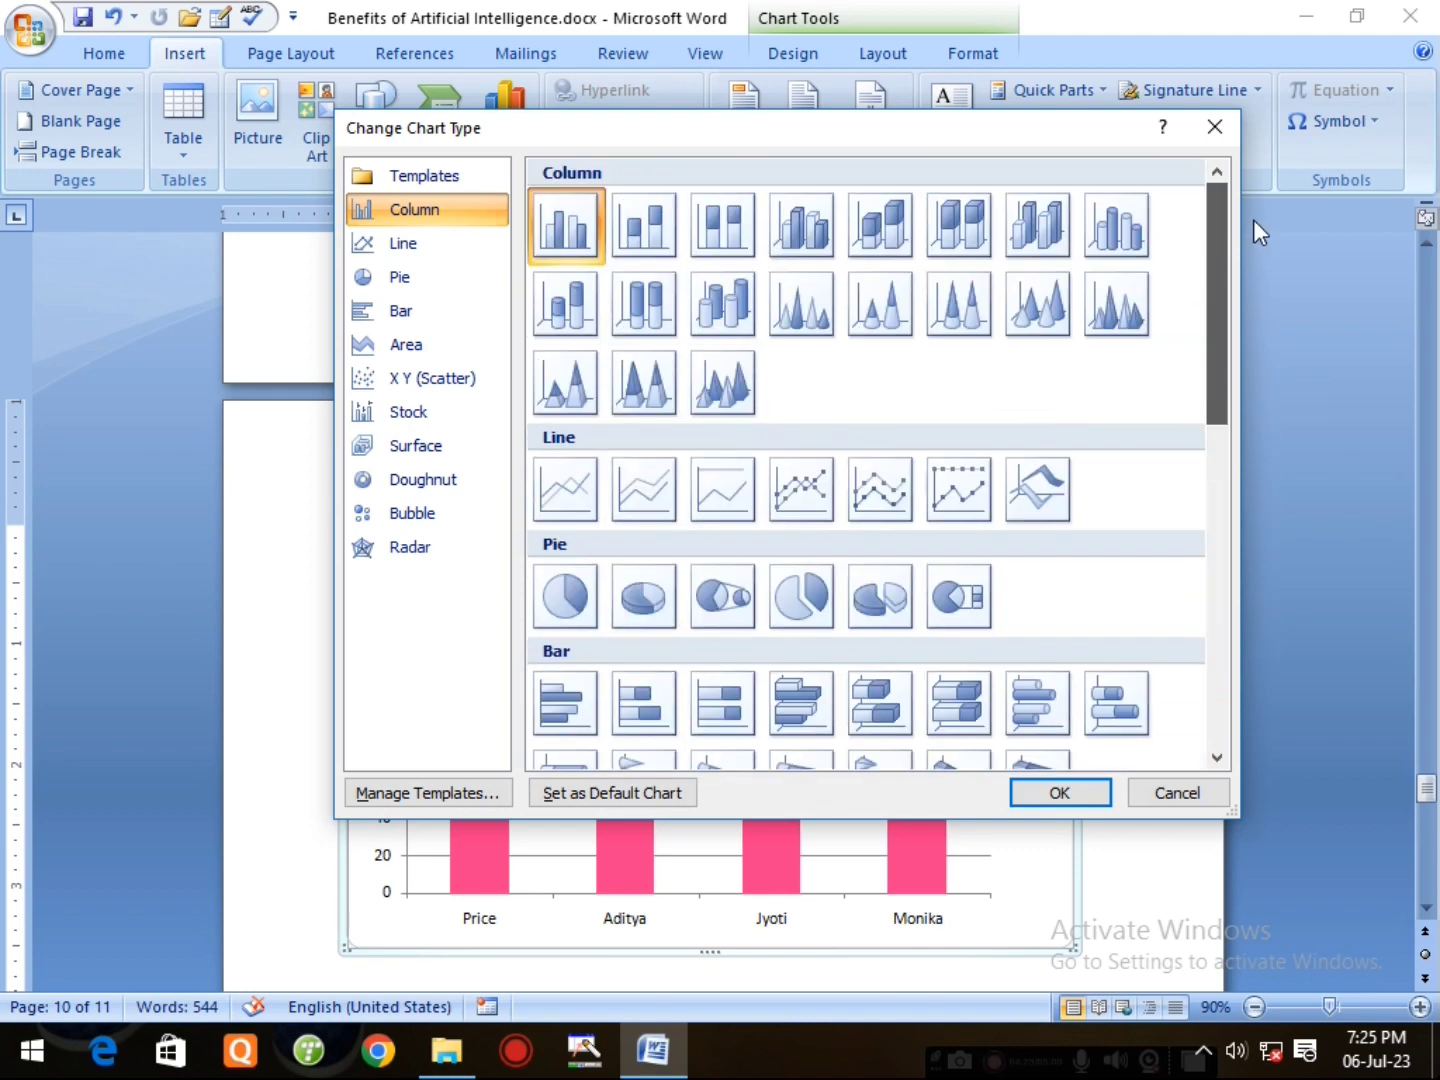
left_click(1236, 138)
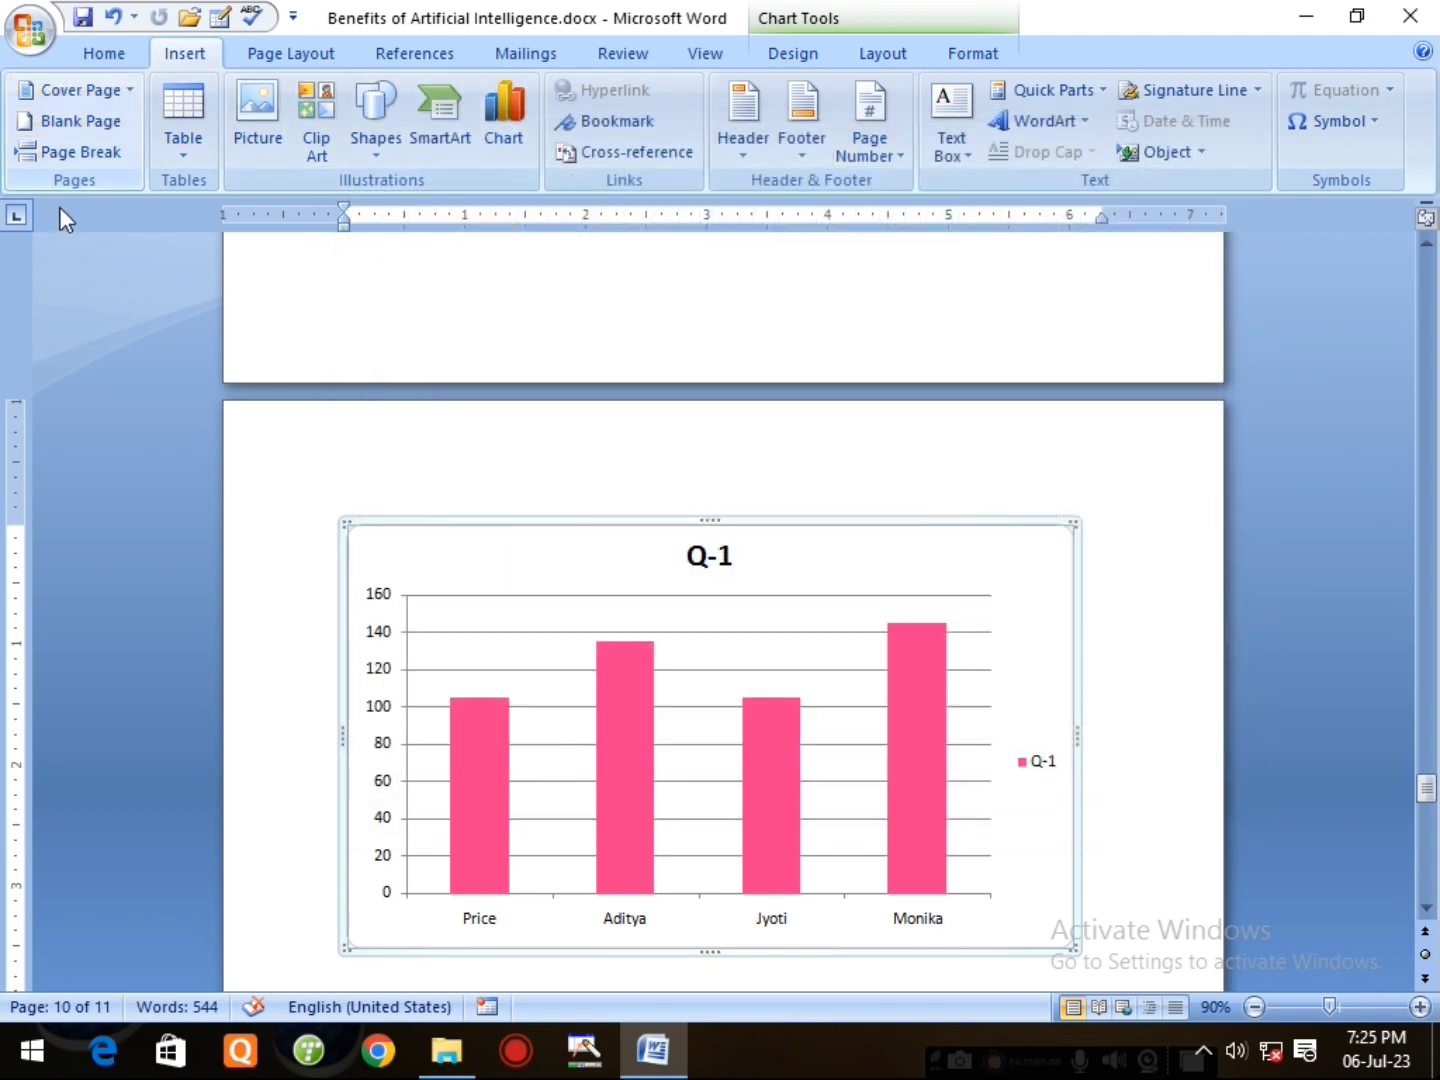